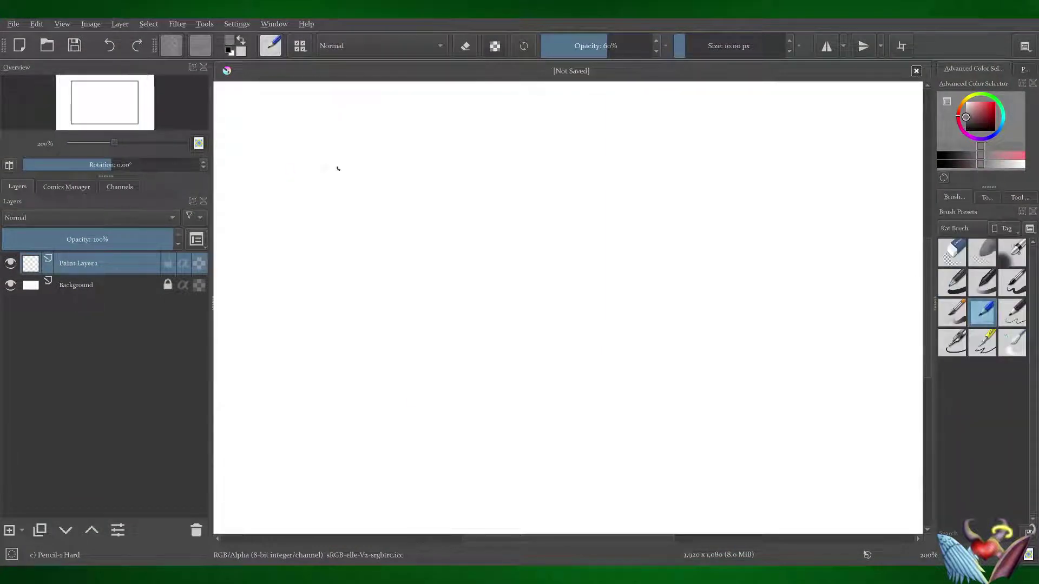
- Sketch the head, chest and hindquarter circles with guide, horn and ear lines
{"action": "mouse_move", "coordinate": [338, 169]}
{"action": "left_mouse_down"}
{"action": "mouse_move", "coordinate": [387, 219]}
{"action": "mouse_move", "coordinate": [428, 340]}
{"action": "mouse_move", "coordinate": [520, 303]}
{"action": "left_mouse_up"}
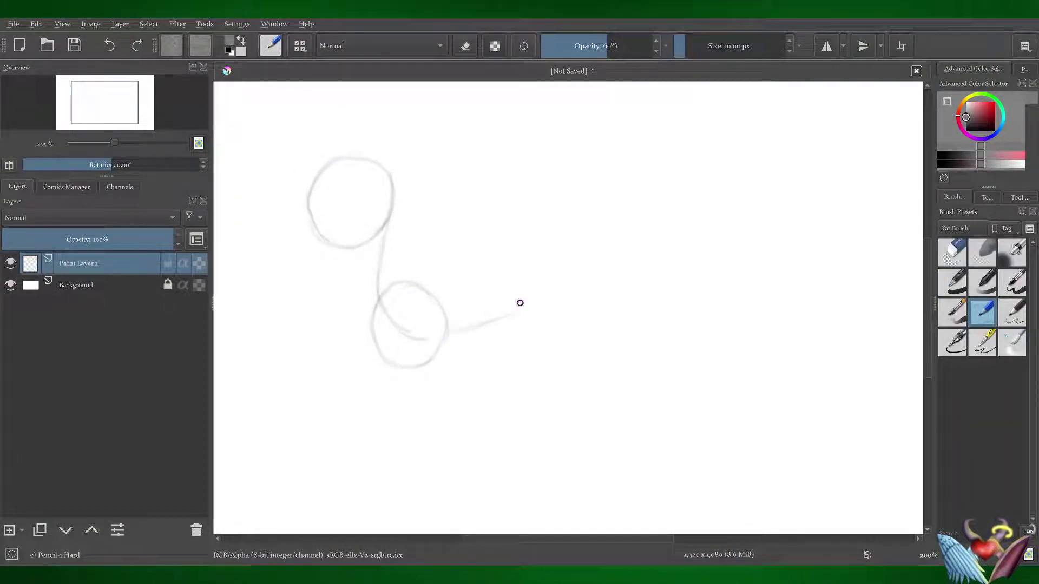
{"action": "left_click_drag", "start_coordinate": [541, 246], "coordinate": [593, 341]}
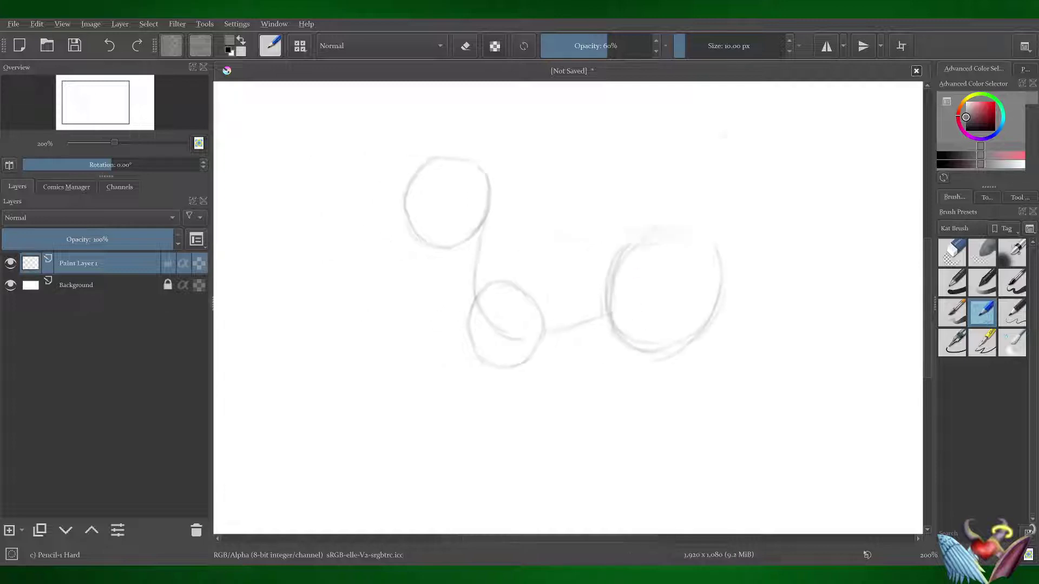
{"action": "key", "text": "b"}
{"action": "left_click_drag", "start_coordinate": [361, 398], "coordinate": [479, 359]}
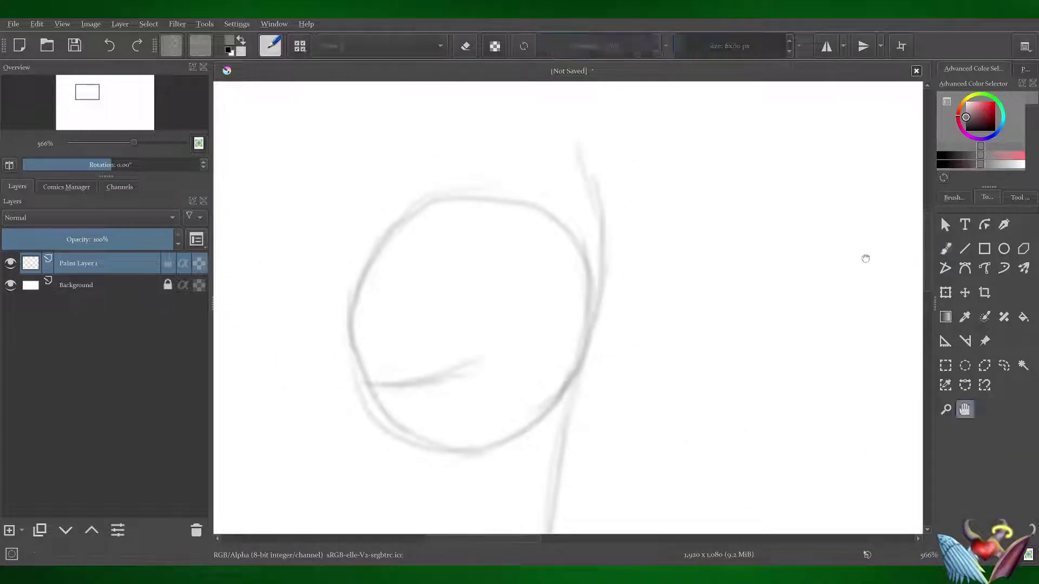
{"action": "left_click_drag", "start_coordinate": [563, 87], "coordinate": [598, 260]}
{"action": "left_click_drag", "start_coordinate": [303, 103], "coordinate": [382, 282]}
- Sketch a chest leg line, the shoulder line and both edges of the hind leg
{"action": "key", "text": "minus"}
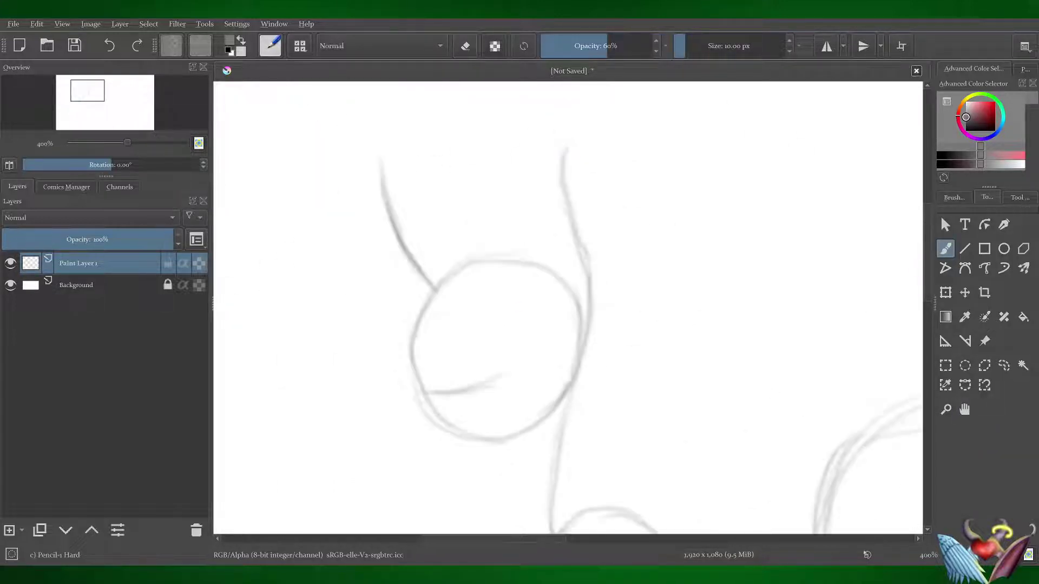
{"action": "scroll", "coordinate": [568, 308], "scroll_direction": "right", "scroll_amount": 5}
{"action": "scroll", "coordinate": [568, 309], "scroll_direction": "down", "scroll_amount": 9}
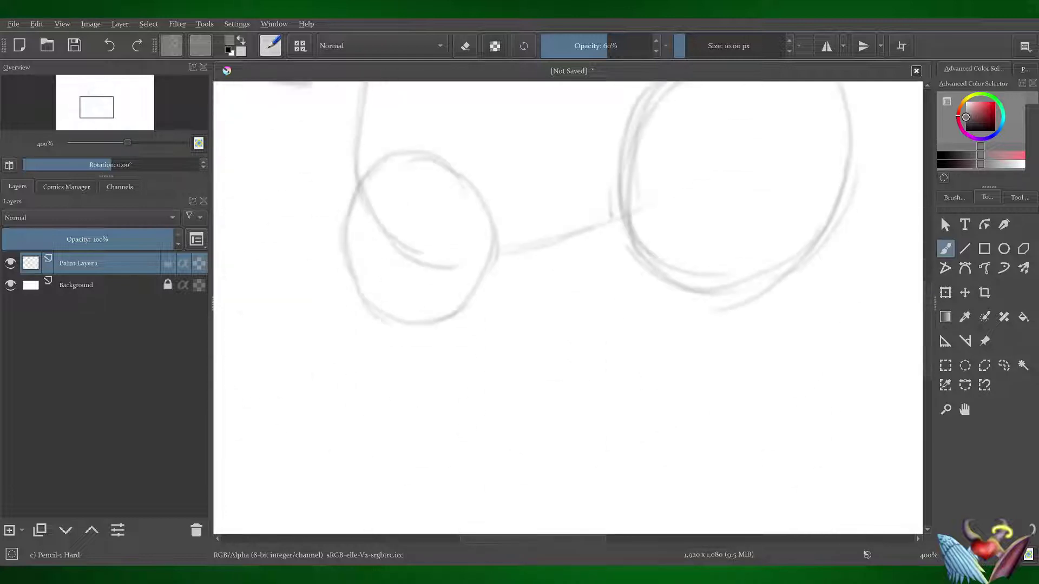
{"action": "key", "text": "minus"}
{"action": "scroll", "coordinate": [568, 309], "scroll_direction": "down", "scroll_amount": 5}
{"action": "left_click_drag", "start_coordinate": [496, 255], "coordinate": [552, 378]}
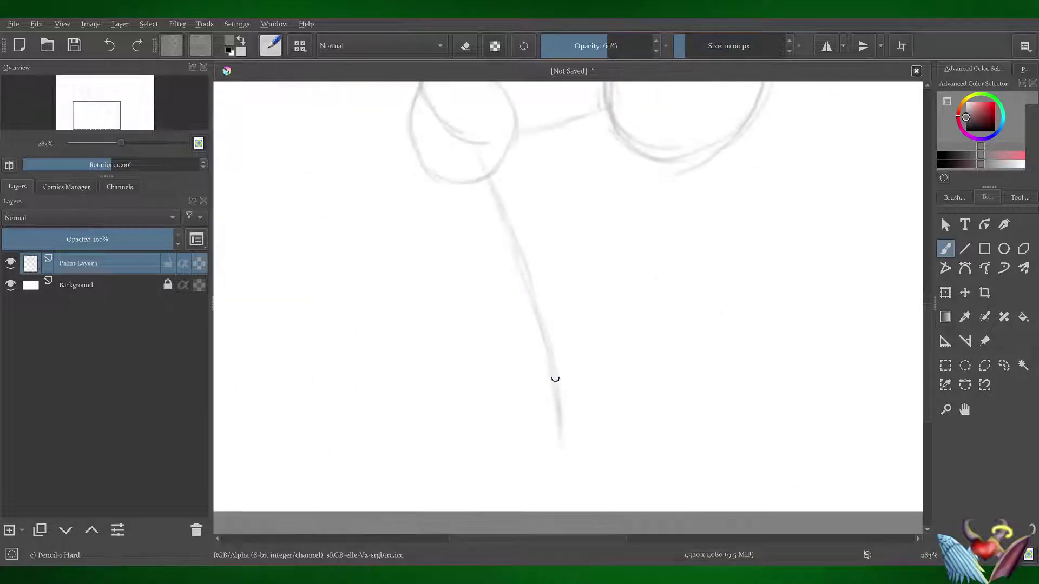
{"action": "scroll", "coordinate": [568, 308], "scroll_direction": "up", "scroll_amount": 3}
{"action": "key", "text": "minus"}
{"action": "left_click_drag", "start_coordinate": [603, 287], "coordinate": [509, 379]}
{"action": "left_click_drag", "start_coordinate": [549, 287], "coordinate": [644, 274]}
{"action": "left_click_drag", "start_coordinate": [653, 301], "coordinate": [725, 460]}
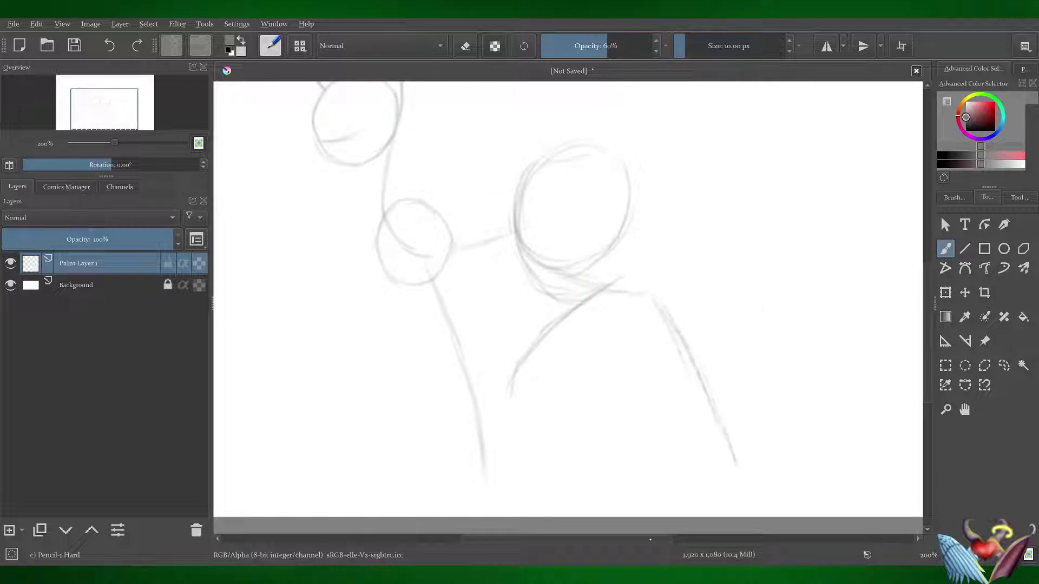
- Sketch the front leg down to the hoof and the long curving tail
{"action": "scroll", "coordinate": [485, 318], "scroll_direction": "left", "scroll_amount": 3}
{"action": "left_click_drag", "start_coordinate": [485, 318], "coordinate": [407, 371]}
{"action": "left_click_drag", "start_coordinate": [401, 420], "coordinate": [407, 373]}
{"action": "scroll", "coordinate": [666, 357], "scroll_direction": "down", "scroll_amount": 4}
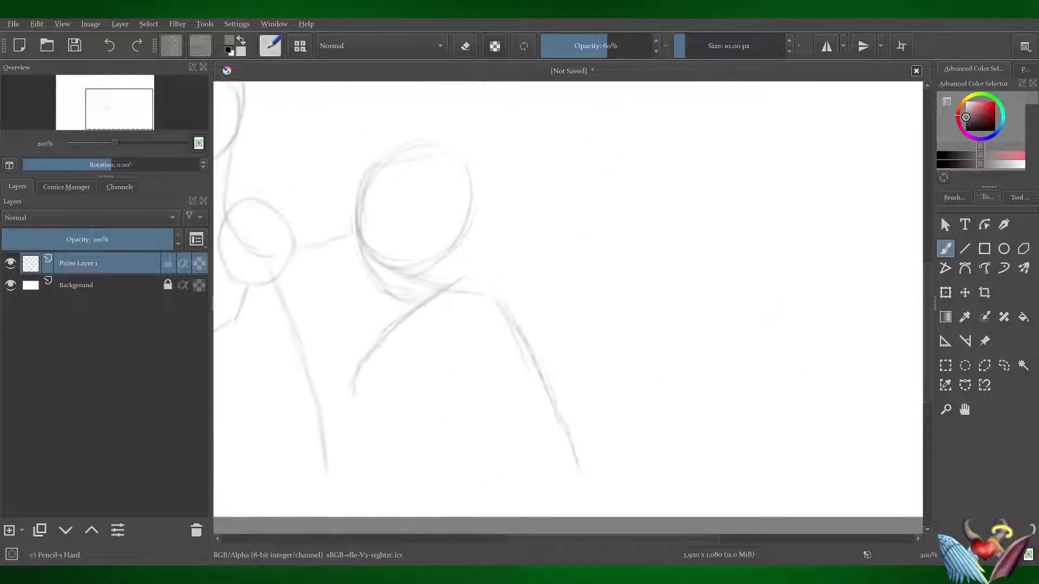
{"action": "scroll", "coordinate": [420, 260], "scroll_direction": "up", "scroll_amount": 3}
{"action": "left_click_drag", "start_coordinate": [457, 266], "coordinate": [785, 203]}
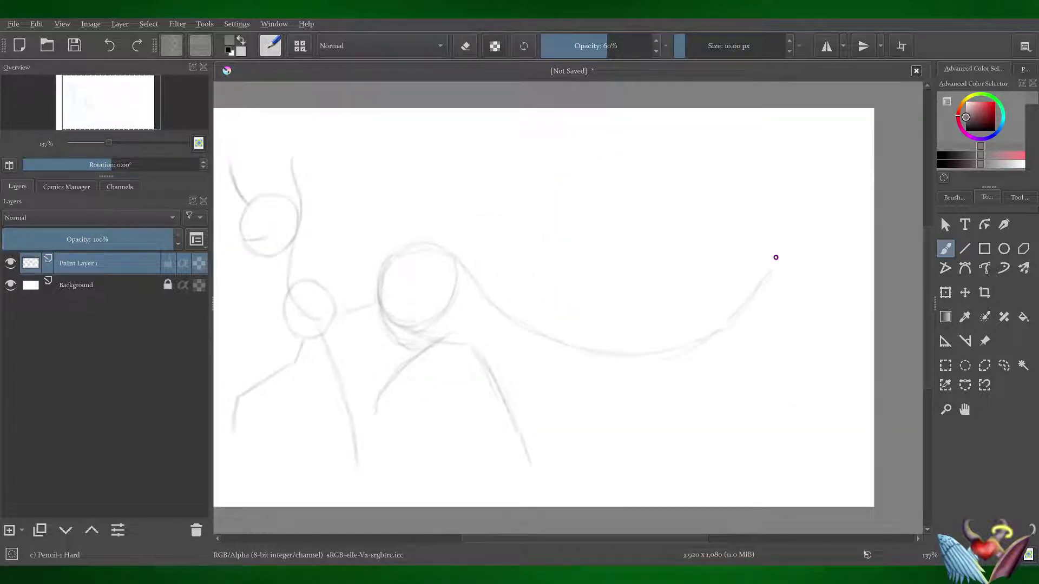
{"action": "scroll", "coordinate": [784, 206], "scroll_direction": "left", "scroll_amount": 3}
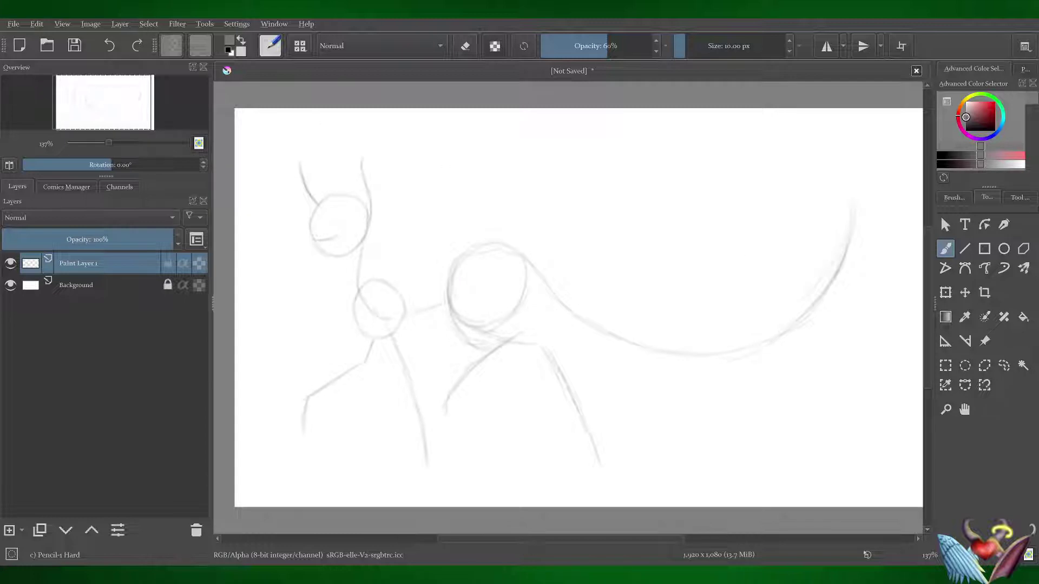
- Save as Lily.kra, rename the sketch layer to Sk, and add a new paint layer
{"action": "key", "text": "e"}
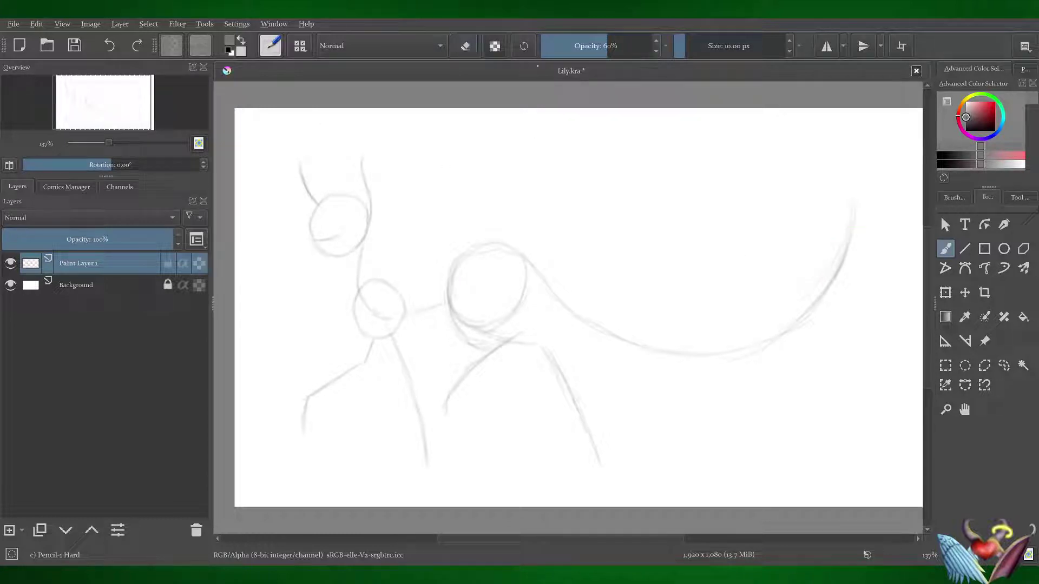
{"action": "key", "text": "ctrl+s"}
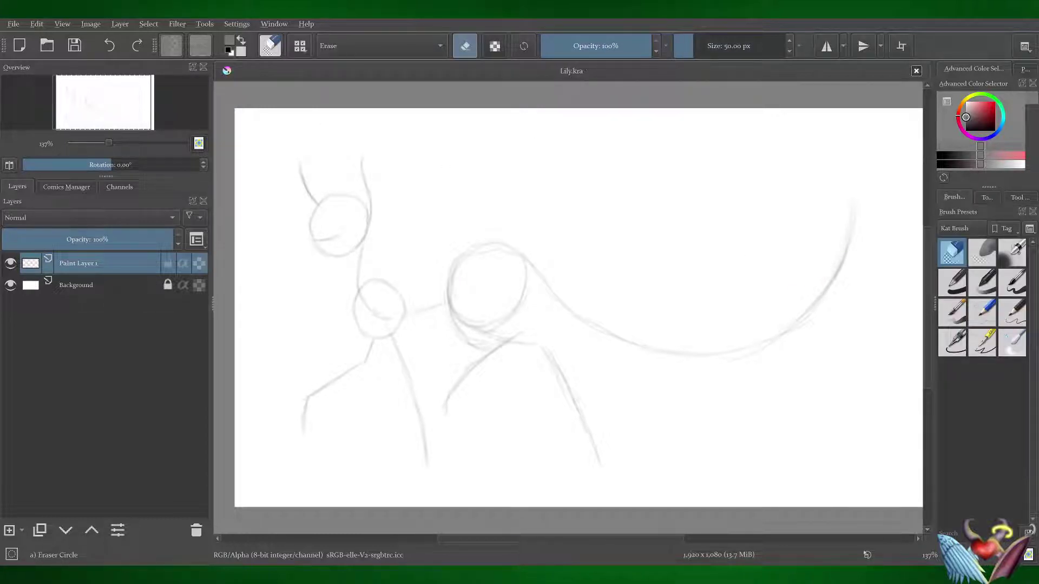
{"action": "key", "text": "F2"}
{"action": "type", "text": "Sk"}
{"action": "key", "text": "Return"}
{"action": "key", "text": "Insert"}
{"action": "key", "text": "slash"}
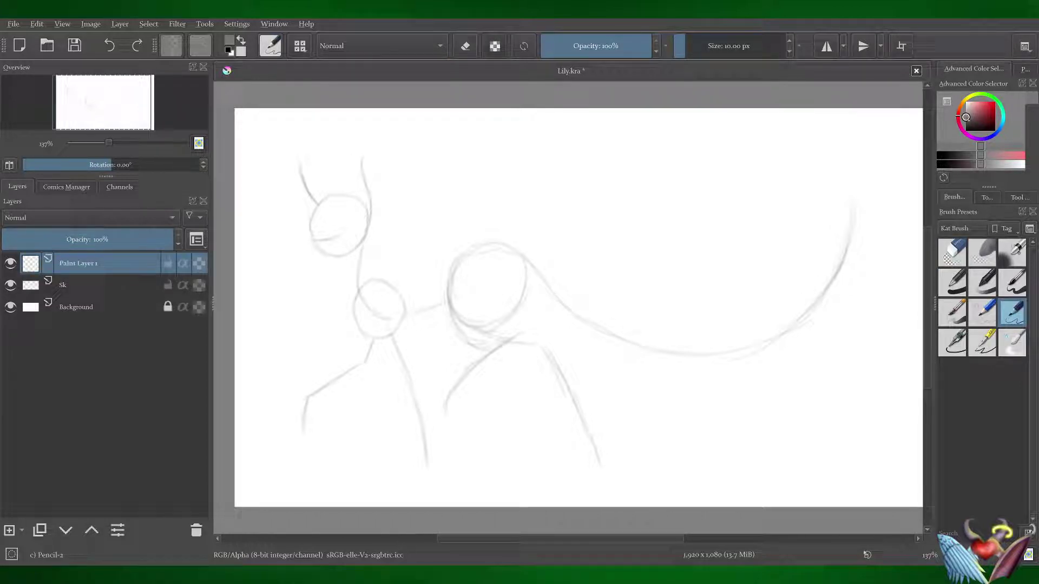
- Darken the drawing colour and zoom in on the head sketch
{"action": "key", "text": "k"}
{"action": "left_click", "coordinate": [1020, 197]}
{"action": "left_click", "coordinate": [965, 410]}
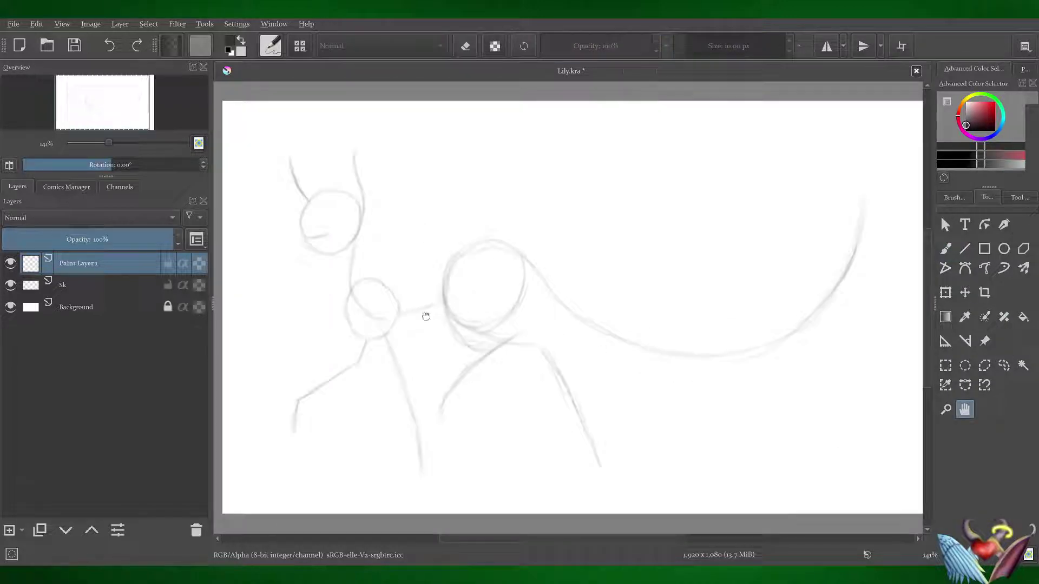
{"action": "scroll", "coordinate": [426, 316], "scroll_direction": "up", "scroll_amount": 3}
{"action": "left_click", "coordinate": [1018, 197]}
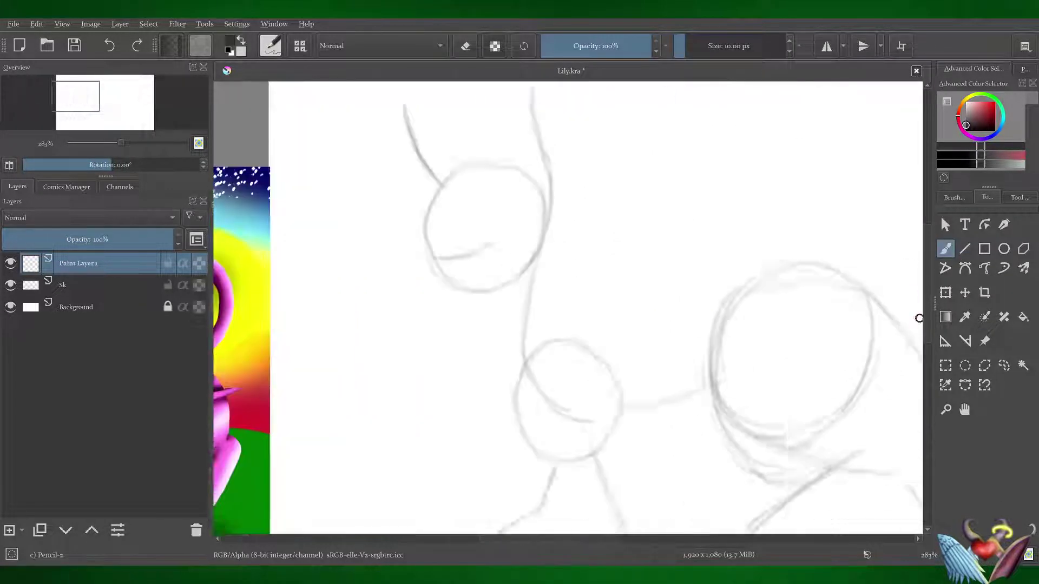
- Ink the muzzle, jaw, nostril, almond eye and pupil in dark pencil
{"action": "mouse_move", "coordinate": [470, 261]}
{"action": "left_mouse_down"}
{"action": "mouse_move", "coordinate": [436, 325]}
{"action": "mouse_move", "coordinate": [511, 336]}
{"action": "left_mouse_up"}
{"action": "left_click_drag", "start_coordinate": [471, 355], "coordinate": [599, 320]}
{"action": "left_click_drag", "start_coordinate": [444, 315], "coordinate": [454, 321]}
{"action": "mouse_move", "coordinate": [506, 261]}
{"action": "left_mouse_down"}
{"action": "mouse_move", "coordinate": [535, 269]}
{"action": "mouse_move", "coordinate": [512, 304]}
{"action": "left_mouse_up"}
{"action": "left_click_drag", "start_coordinate": [529, 269], "coordinate": [536, 299]}
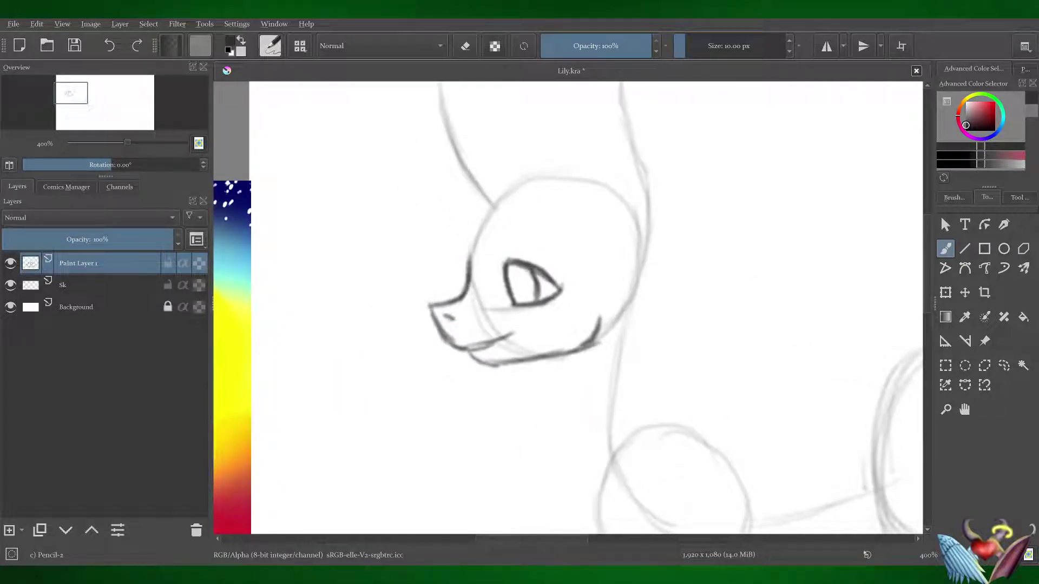
- Ink the horn and both ears, erasing extra ear lines and undoing a stray stroke
{"action": "scroll", "coordinate": [584, 309], "scroll_direction": "up", "scroll_amount": 3}
{"action": "mouse_move", "coordinate": [439, 125]}
{"action": "left_mouse_down"}
{"action": "mouse_move", "coordinate": [441, 212]}
{"action": "mouse_move", "coordinate": [485, 302]}
{"action": "mouse_move", "coordinate": [506, 275]}
{"action": "left_mouse_up"}
{"action": "left_click_drag", "start_coordinate": [640, 183], "coordinate": [645, 355]}
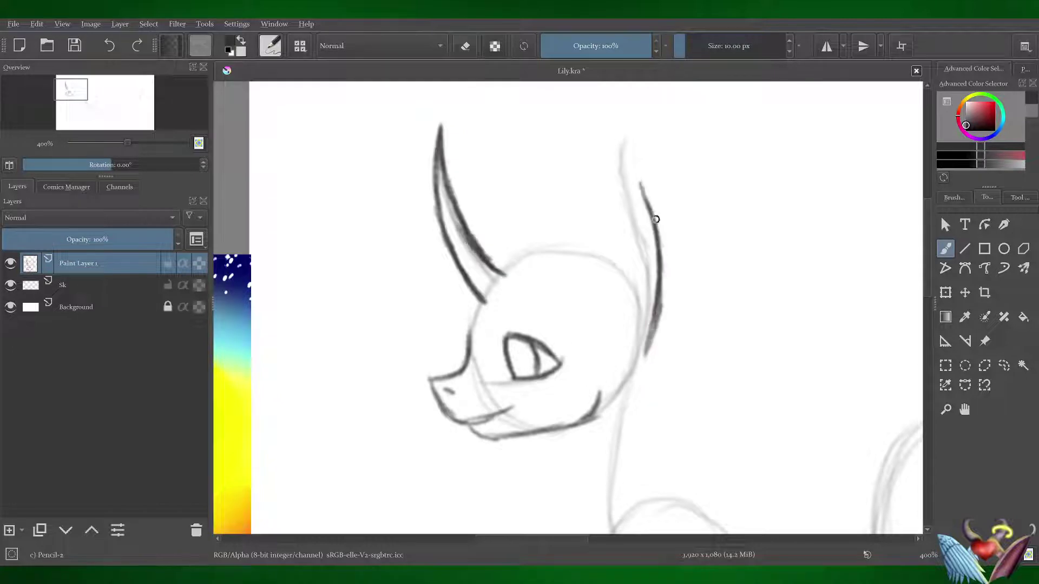
{"action": "left_click_drag", "start_coordinate": [656, 220], "coordinate": [576, 260]}
{"action": "key", "text": "e"}
{"action": "left_click_drag", "start_coordinate": [587, 201], "coordinate": [617, 116]}
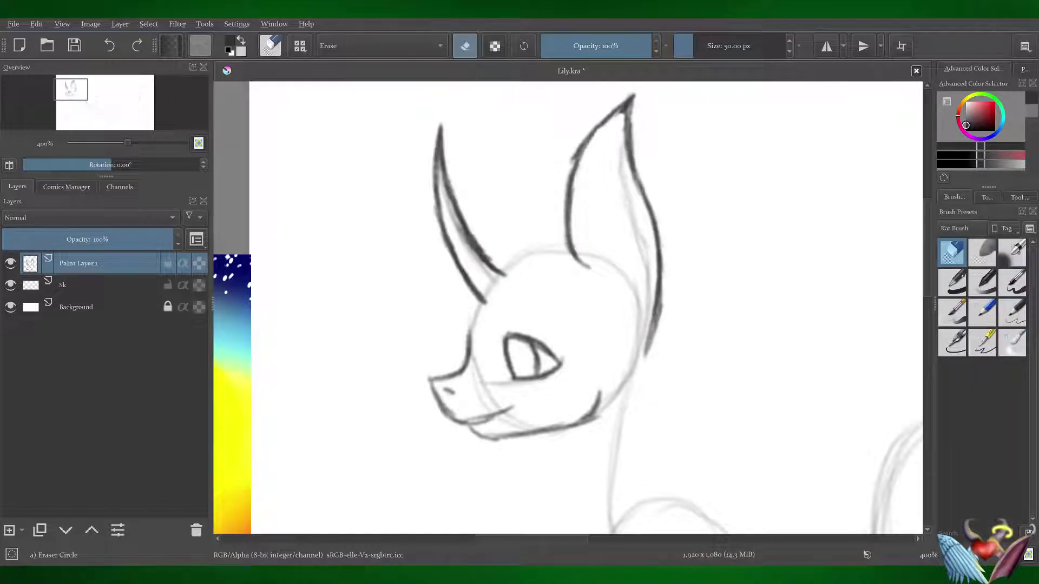
{"action": "key", "text": "e"}
{"action": "left_click_drag", "start_coordinate": [695, 159], "coordinate": [876, 279]}
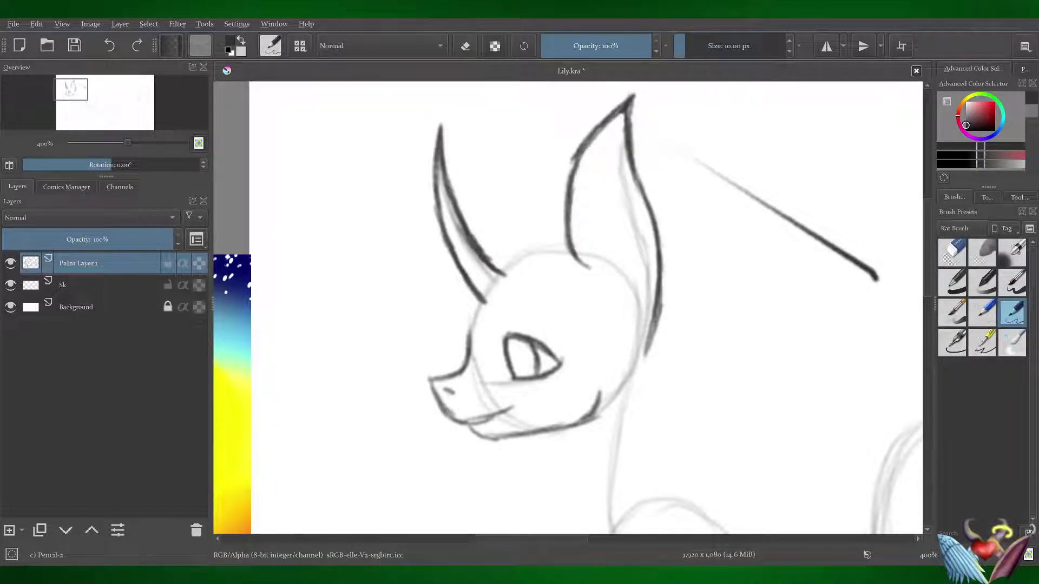
{"action": "key", "text": "ctrl+z"}
{"action": "key", "text": "ctrl+z"}
{"action": "mouse_move", "coordinate": [573, 172]}
{"action": "left_mouse_down"}
{"action": "mouse_move", "coordinate": [559, 112]}
{"action": "mouse_move", "coordinate": [470, 298]}
{"action": "mouse_move", "coordinate": [346, 135]}
{"action": "left_mouse_up"}
{"action": "key", "text": "minus"}
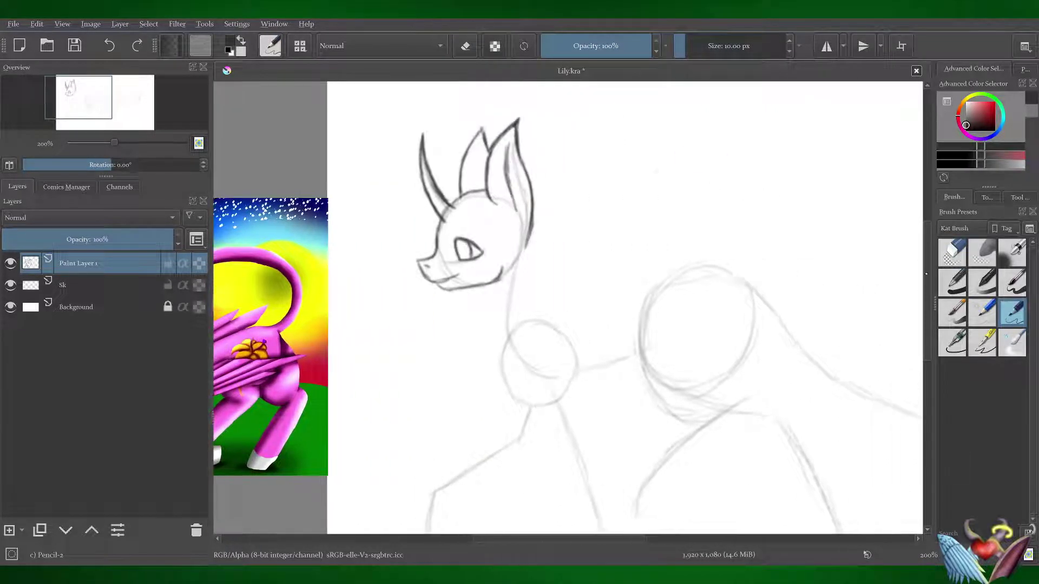
- Ink the neck, back, chest and front leg down to the hoof
{"action": "mouse_move", "coordinate": [499, 171]}
{"action": "left_mouse_down"}
{"action": "mouse_move", "coordinate": [527, 306]}
{"action": "mouse_move", "coordinate": [646, 258]}
{"action": "left_mouse_up"}
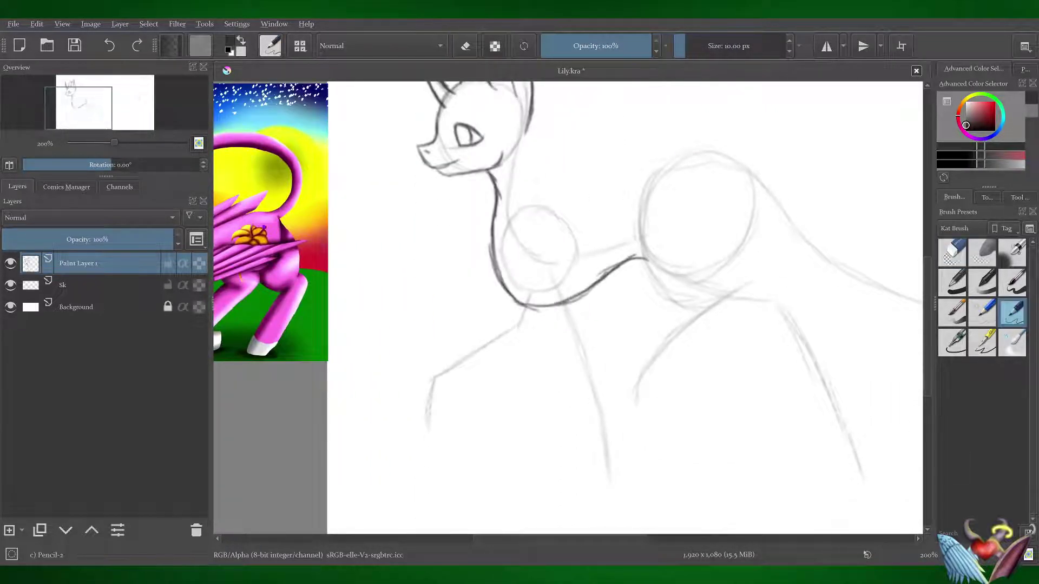
{"action": "mouse_move", "coordinate": [532, 120]}
{"action": "left_mouse_down"}
{"action": "mouse_move", "coordinate": [524, 188]}
{"action": "mouse_move", "coordinate": [727, 149]}
{"action": "mouse_move", "coordinate": [563, 108]}
{"action": "left_mouse_up"}
{"action": "left_click_drag", "start_coordinate": [470, 149], "coordinate": [520, 269]}
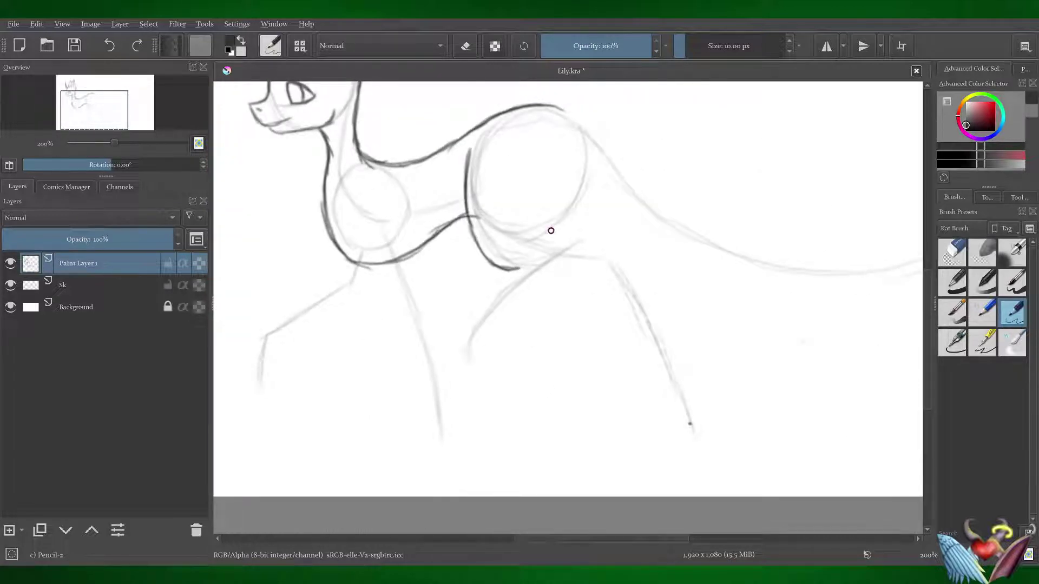
{"action": "left_click_drag", "start_coordinate": [566, 146], "coordinate": [470, 386]}
{"action": "mouse_move", "coordinate": [507, 269]}
{"action": "left_mouse_down"}
{"action": "mouse_move", "coordinate": [455, 346]}
{"action": "mouse_move", "coordinate": [476, 382]}
{"action": "left_mouse_up"}
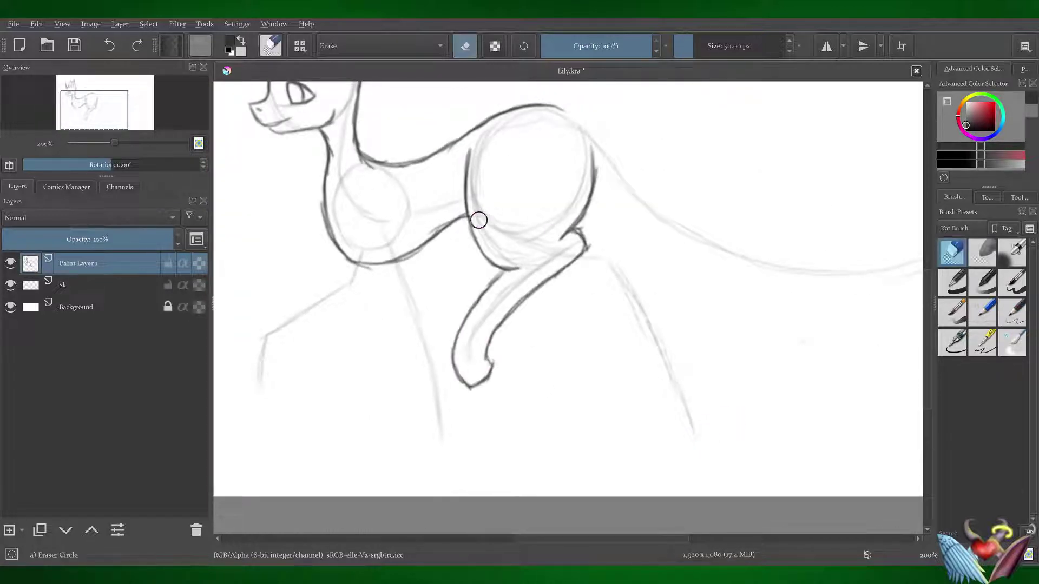
{"action": "mouse_move", "coordinate": [392, 286]}
{"action": "left_mouse_down"}
{"action": "mouse_move", "coordinate": [492, 285]}
{"action": "mouse_move", "coordinate": [560, 433]}
{"action": "left_mouse_up"}
{"action": "left_click_drag", "start_coordinate": [493, 233], "coordinate": [557, 427]}
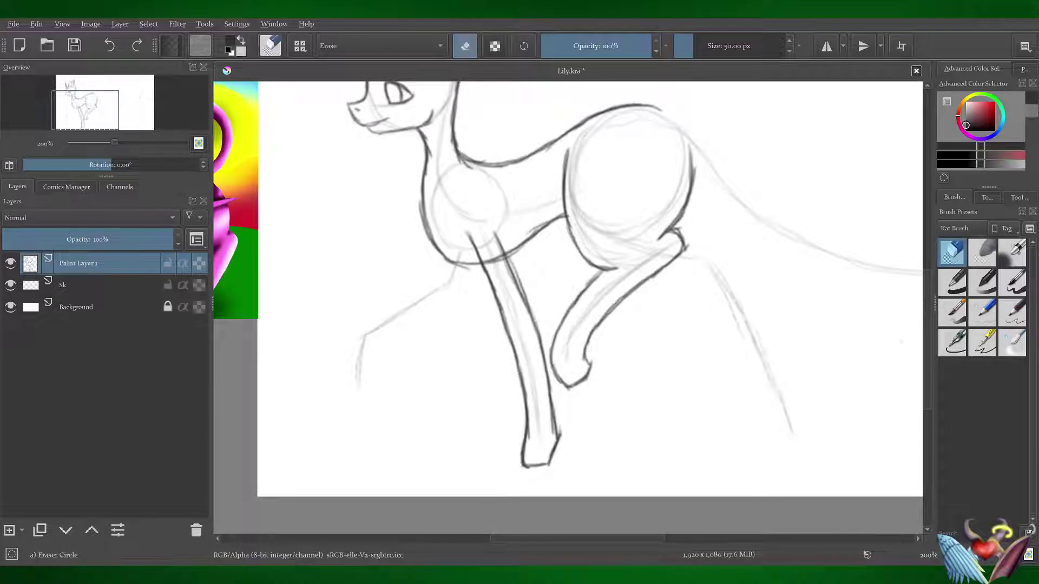
{"action": "left_click_drag", "start_coordinate": [506, 246], "coordinate": [525, 319]}
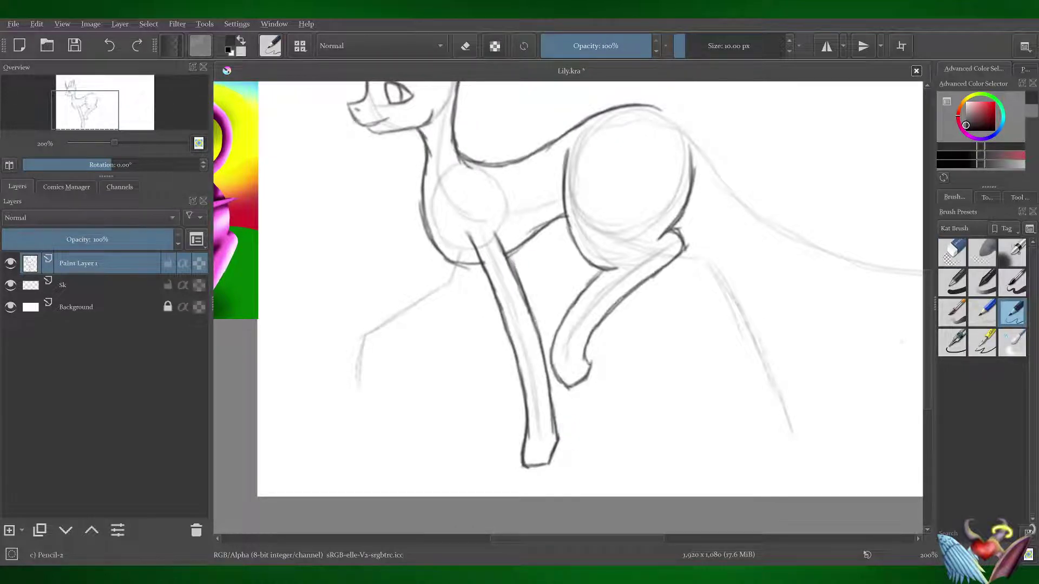
- Ink both contours and the hoof of the hind leg, then save
{"action": "left_click_drag", "start_coordinate": [595, 271], "coordinate": [417, 271]}
{"action": "left_click_drag", "start_coordinate": [533, 230], "coordinate": [626, 422]}
{"action": "left_click_drag", "start_coordinate": [488, 269], "coordinate": [621, 458]}
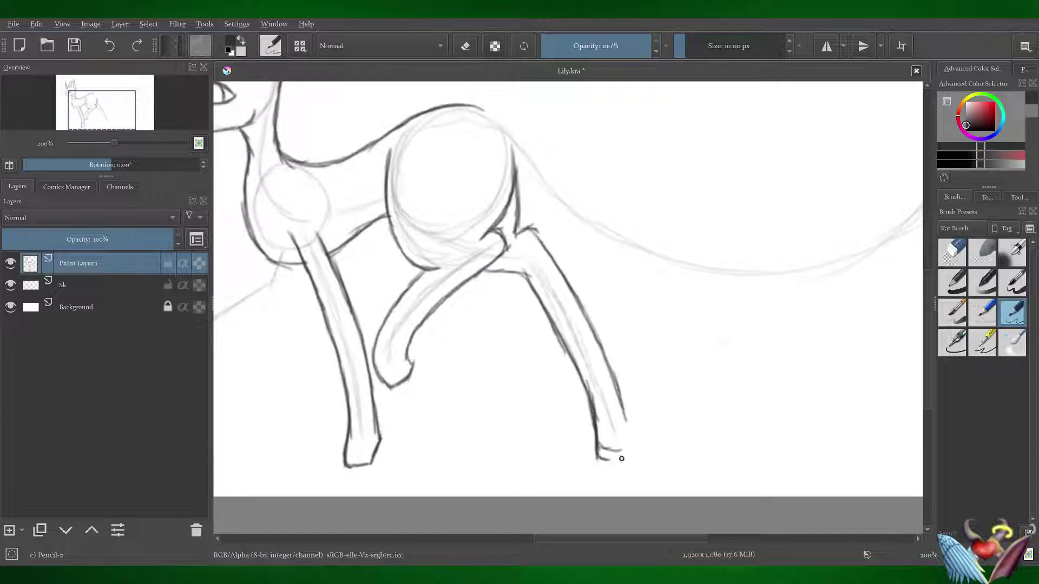
{"action": "mouse_move", "coordinate": [627, 416]}
{"action": "left_mouse_down"}
{"action": "mouse_move", "coordinate": [617, 460]}
{"action": "mouse_move", "coordinate": [618, 382]}
{"action": "left_mouse_up"}
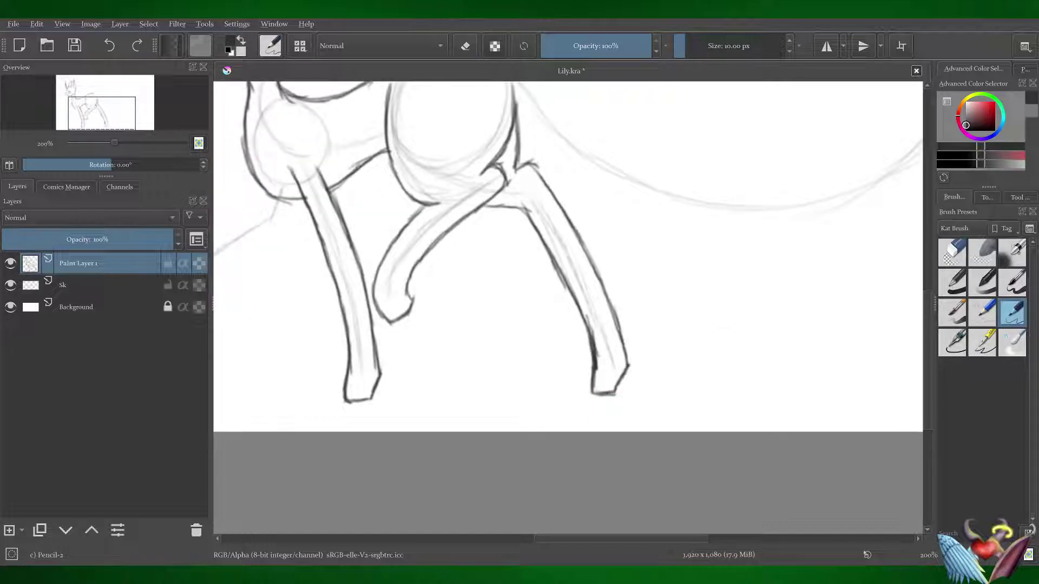
{"action": "key", "text": "ctrl+s"}
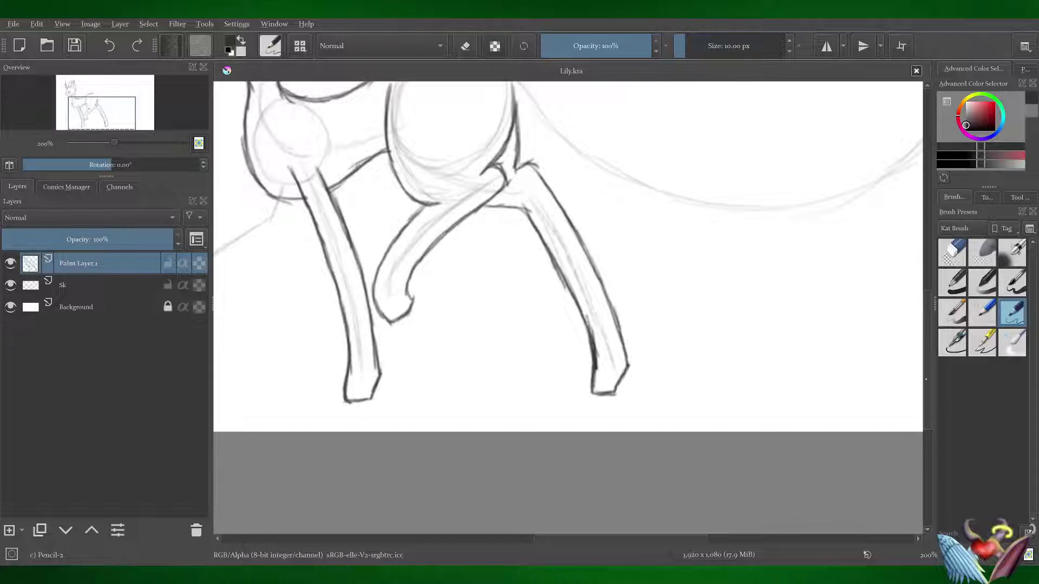
- Ink the raised front leg and its hoof, erasing stray strokes around it
{"action": "mouse_move", "coordinate": [284, 207]}
{"action": "left_mouse_down"}
{"action": "mouse_move", "coordinate": [459, 329]}
{"action": "mouse_move", "coordinate": [371, 404]}
{"action": "left_mouse_up"}
{"action": "left_click_drag", "start_coordinate": [439, 331], "coordinate": [364, 436]}
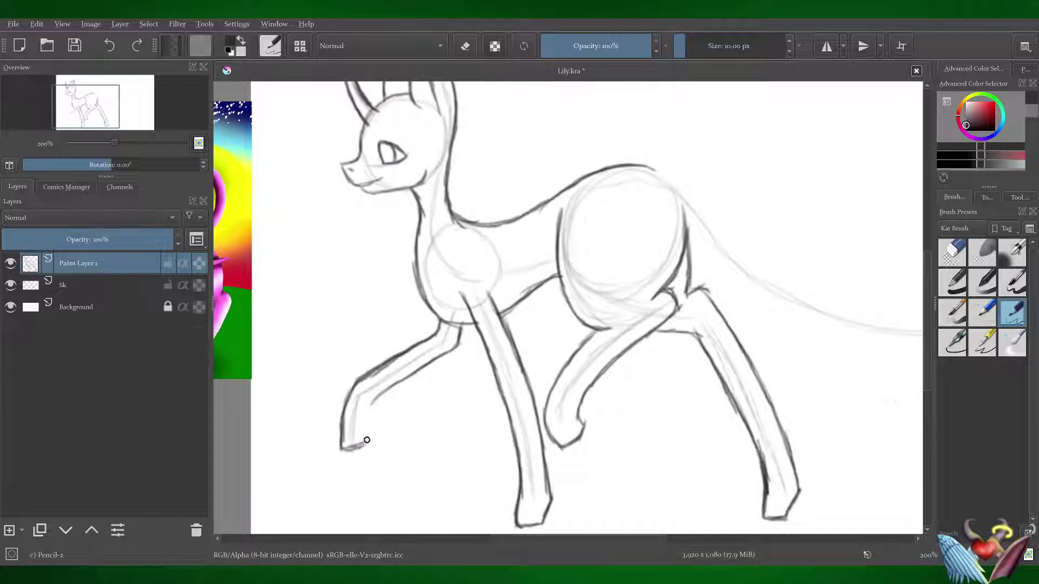
{"action": "left_click_drag", "start_coordinate": [373, 398], "coordinate": [360, 449]}
{"action": "mouse_move", "coordinate": [373, 368]}
{"action": "left_mouse_down"}
{"action": "mouse_move", "coordinate": [339, 451]}
{"action": "mouse_move", "coordinate": [355, 445]}
{"action": "mouse_move", "coordinate": [352, 433]}
{"action": "left_mouse_up"}
{"action": "key", "text": "e"}
{"action": "key", "text": "ctrl+s"}
{"action": "left_click_drag", "start_coordinate": [623, 325], "coordinate": [365, 330]}
{"action": "key", "text": "minus"}
- Lock the Sk sketch layer and trace the back and tail with darker strokes
{"action": "left_click", "coordinate": [168, 285]}
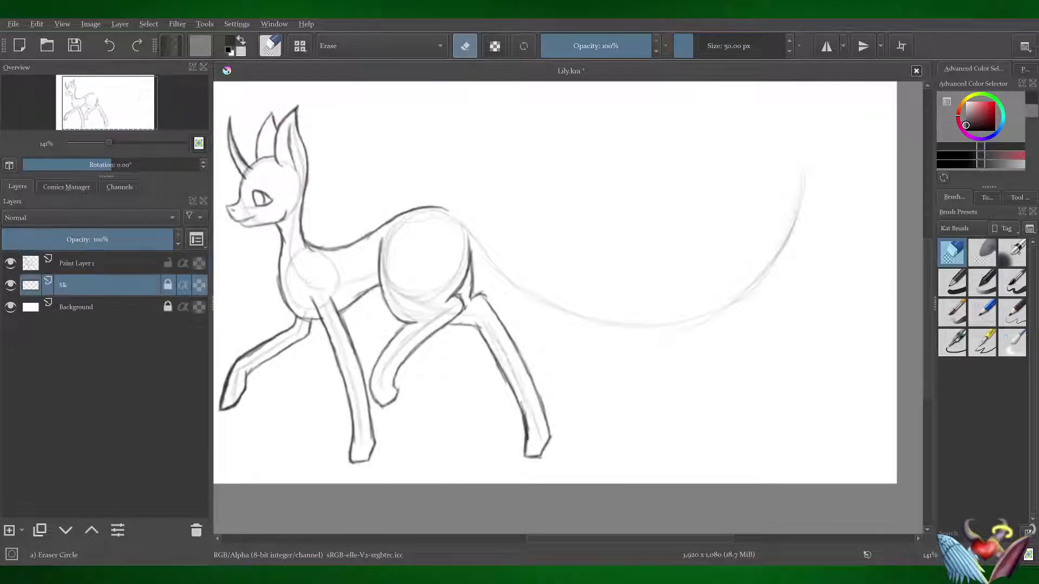
{"action": "left_click", "coordinate": [1013, 312]}
{"action": "left_click_drag", "start_coordinate": [803, 158], "coordinate": [677, 315]}
{"action": "left_click_drag", "start_coordinate": [621, 302], "coordinate": [679, 310]}
{"action": "mouse_move", "coordinate": [467, 219]}
{"action": "left_mouse_down"}
{"action": "mouse_move", "coordinate": [512, 255]}
{"action": "mouse_move", "coordinate": [676, 310]}
{"action": "mouse_move", "coordinate": [788, 230]}
{"action": "left_mouse_up"}
- Rotate the canvas to draw the long tail curve, then reset rotation to level
{"action": "key", "text": "e"}
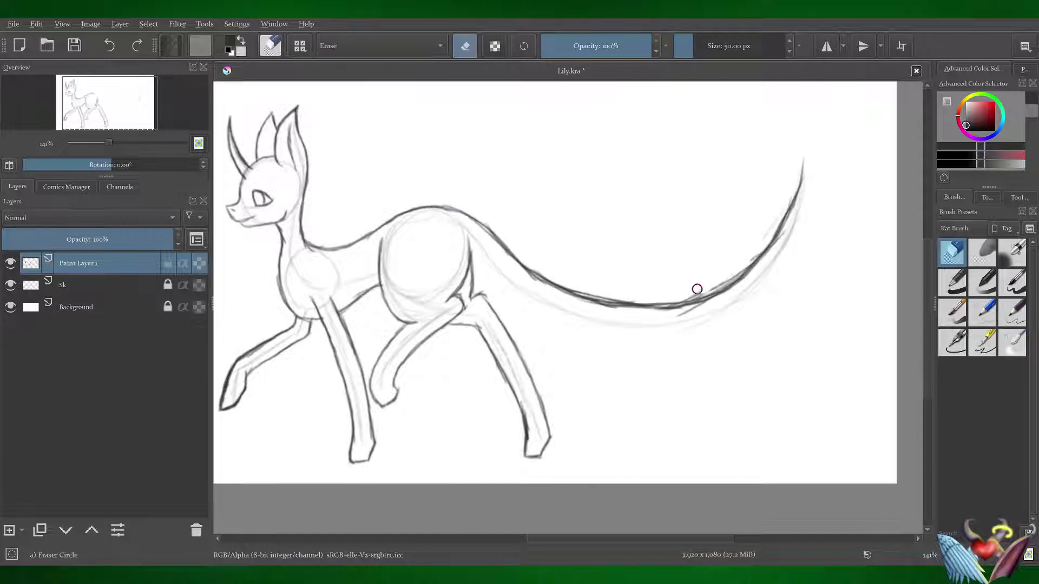
{"action": "left_click_drag", "start_coordinate": [698, 284], "coordinate": [696, 299]}
{"action": "key", "text": "e"}
{"action": "key", "text": "e"}
{"action": "left_click_drag", "start_coordinate": [555, 309], "coordinate": [596, 217]}
{"action": "key", "text": "e"}
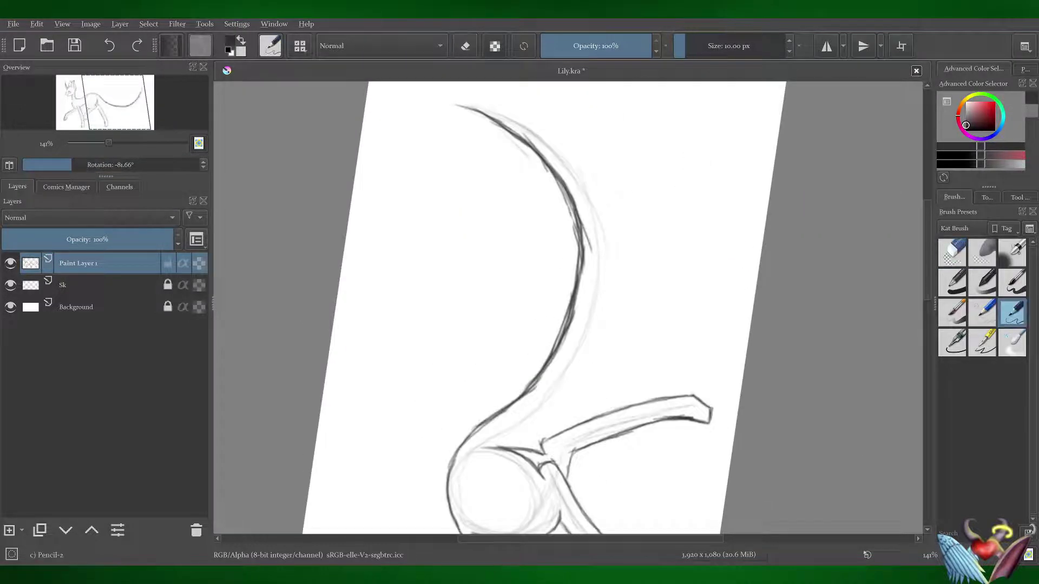
{"action": "mouse_move", "coordinate": [489, 444]}
{"action": "left_mouse_down"}
{"action": "mouse_move", "coordinate": [605, 279]}
{"action": "mouse_move", "coordinate": [466, 107]}
{"action": "left_mouse_up"}
{"action": "key", "text": "5"}
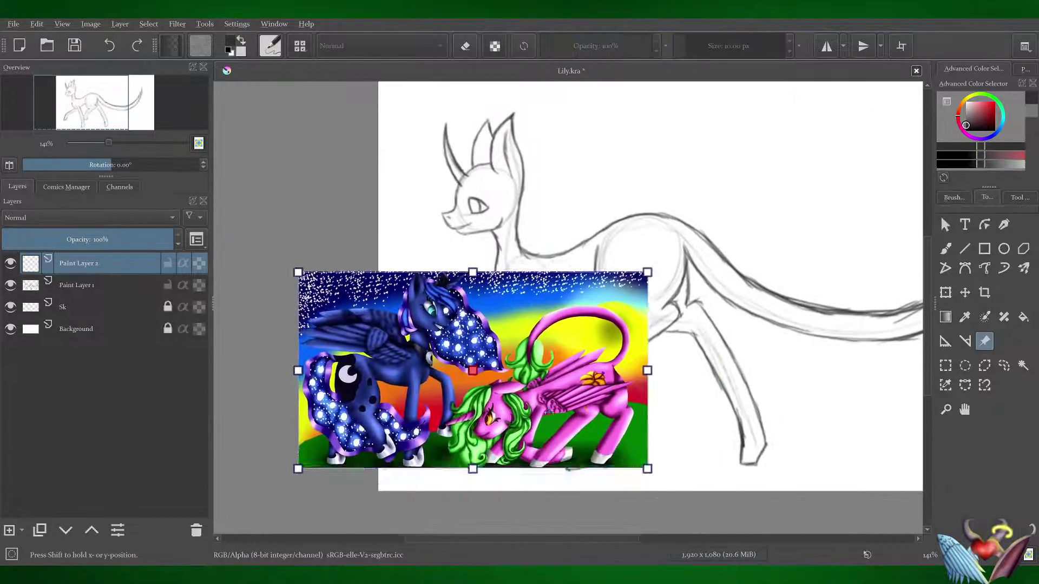
- Finish resizing the pony reference picture and undo a stray short stroke
{"action": "key", "text": "b"}
{"action": "left_click", "coordinate": [954, 197]}
{"action": "left_click_drag", "start_coordinate": [733, 270], "coordinate": [732, 285]}
{"action": "key", "text": "plus"}
{"action": "key", "text": "ctrl+z"}
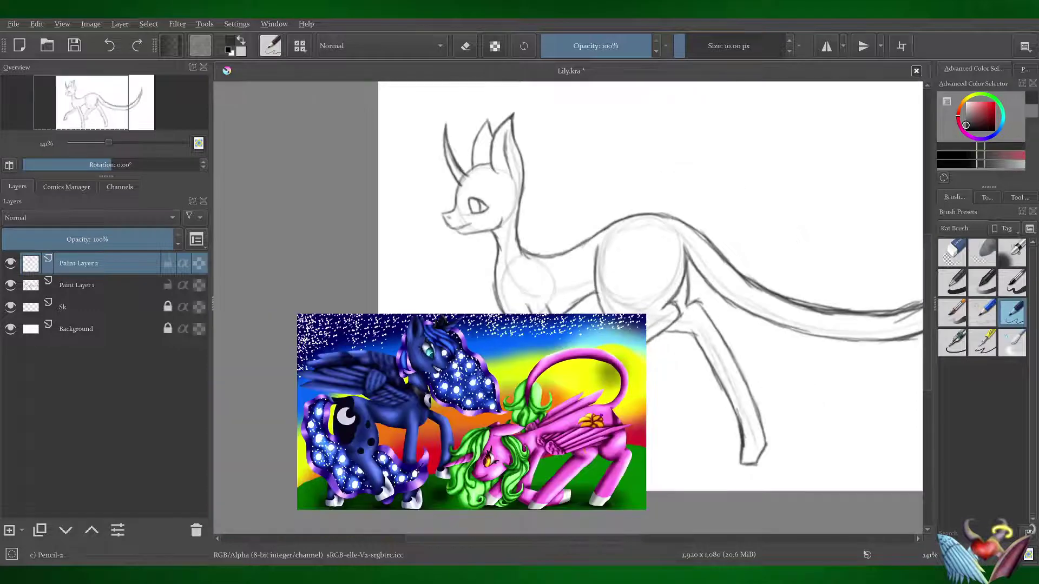
- Save the drawing and zoom the view back out around the figure
{"action": "scroll", "coordinate": [583, 308], "scroll_direction": "down", "scroll_amount": 2}
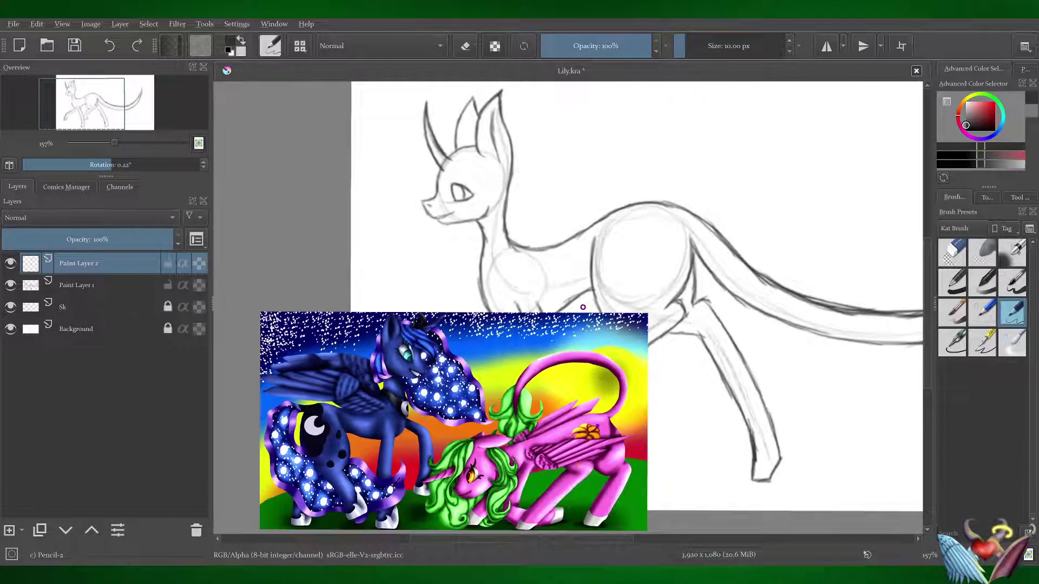
{"action": "scroll", "coordinate": [583, 307], "scroll_direction": "up", "scroll_amount": 3}
{"action": "scroll", "coordinate": [583, 308], "scroll_direction": "down", "scroll_amount": 3}
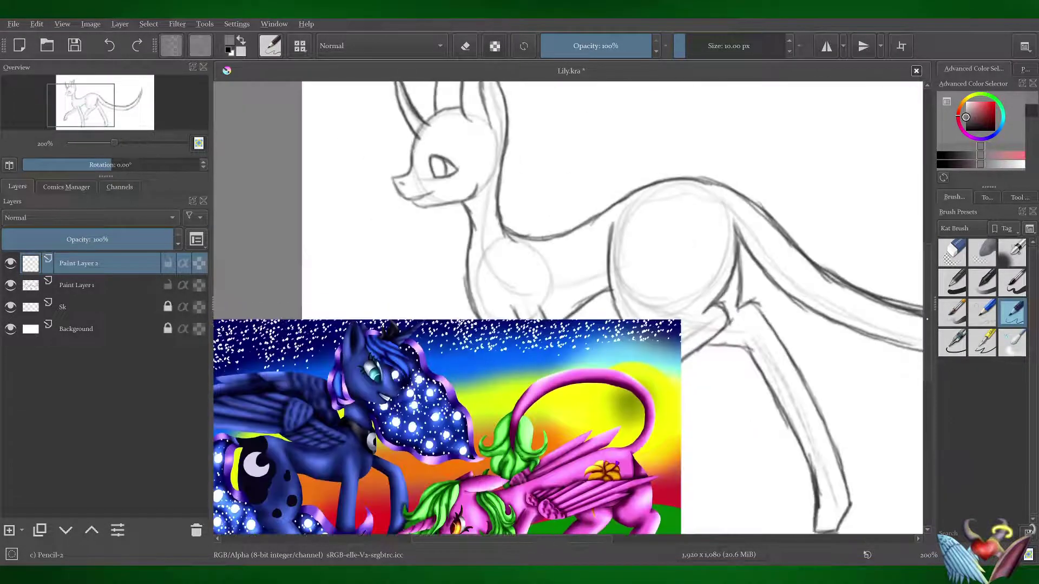
{"action": "scroll", "coordinate": [582, 307], "scroll_direction": "down", "scroll_amount": 2}
{"action": "scroll", "coordinate": [583, 307], "scroll_direction": "down", "scroll_amount": 1}
{"action": "key", "text": "ctrl+s"}
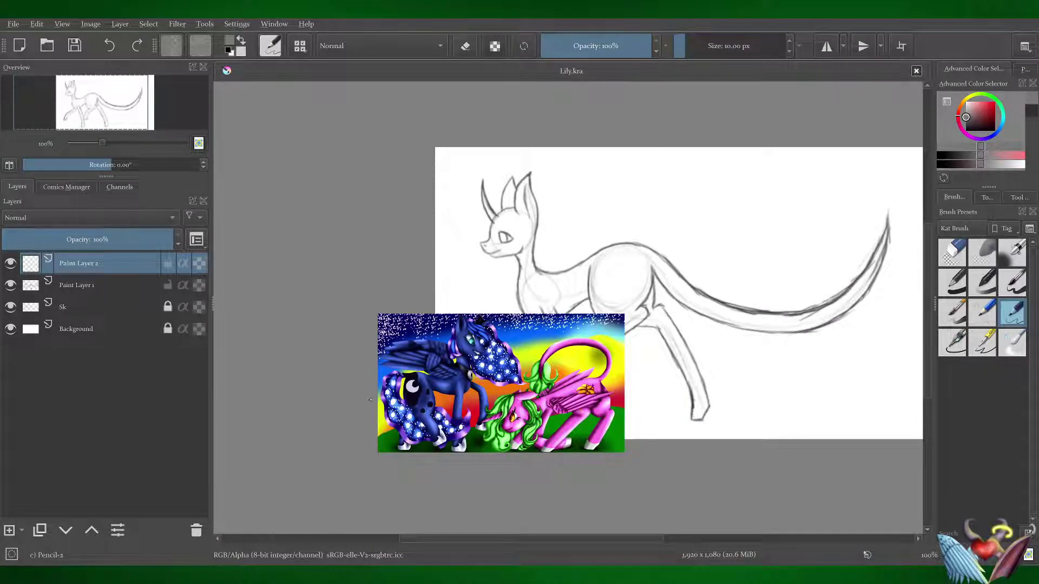
{"action": "left_click", "coordinate": [987, 197]}
{"action": "scroll", "coordinate": [583, 308], "scroll_direction": "up", "scroll_amount": 2}
{"action": "left_click", "coordinate": [946, 248]}
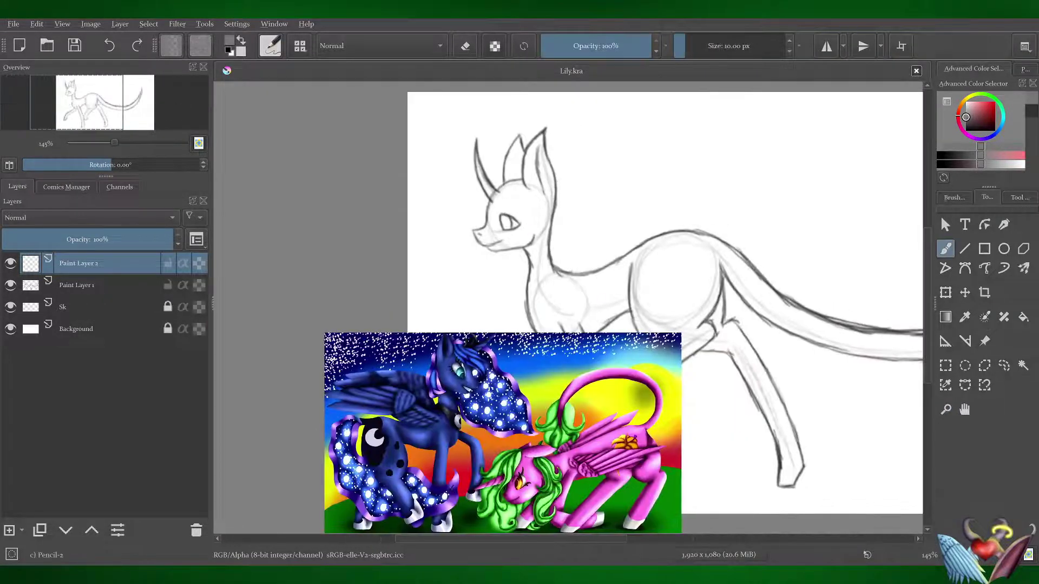
- Sketch a forelock over the forehead, erasing stray strokes
{"action": "mouse_move", "coordinate": [520, 184]}
{"action": "left_mouse_down"}
{"action": "mouse_move", "coordinate": [465, 216]}
{"action": "mouse_move", "coordinate": [449, 243]}
{"action": "left_mouse_up"}
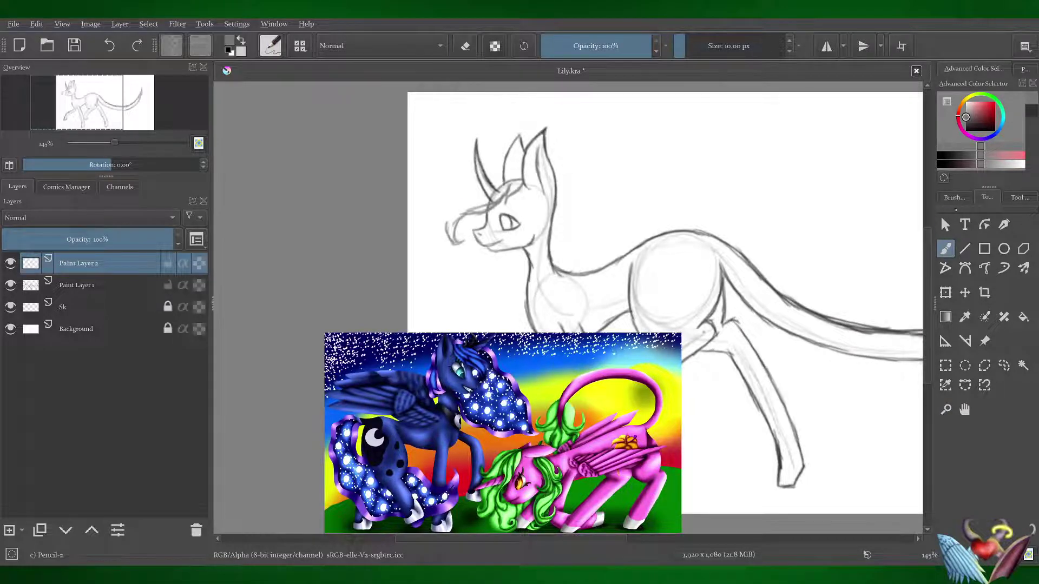
{"action": "key", "text": "e"}
- Sketch mane locks behind the neck and below the head, undo the lower curls, and save
{"action": "key", "text": "e"}
{"action": "left_click_drag", "start_coordinate": [503, 150], "coordinate": [449, 265]}
{"action": "scroll", "coordinate": [550, 187], "scroll_direction": "down", "scroll_amount": 2}
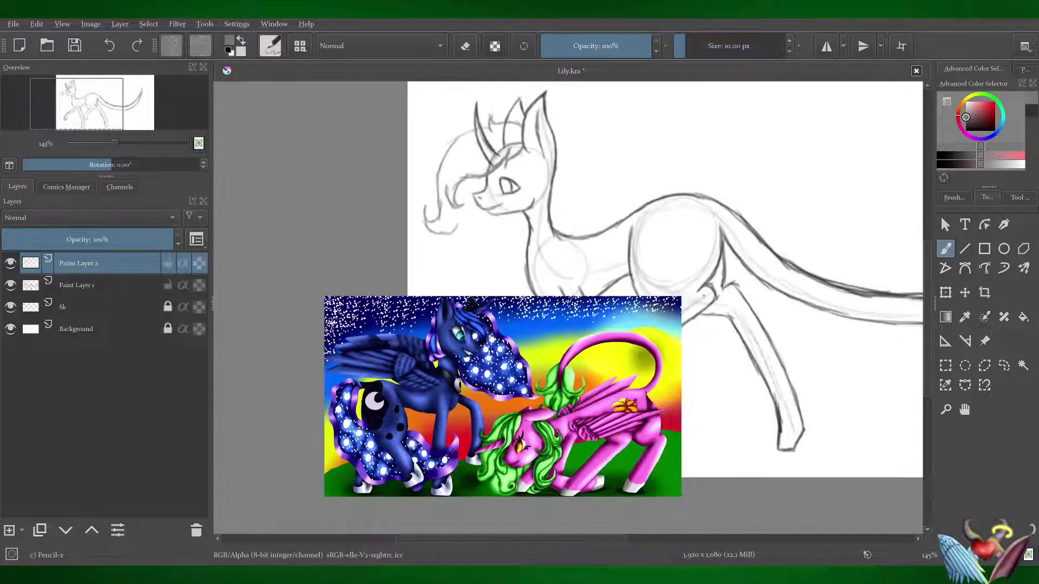
{"action": "left_click_drag", "start_coordinate": [554, 155], "coordinate": [550, 188]}
{"action": "mouse_move", "coordinate": [555, 137]}
{"action": "left_mouse_down"}
{"action": "mouse_move", "coordinate": [586, 211]}
{"action": "mouse_move", "coordinate": [536, 293]}
{"action": "left_mouse_up"}
{"action": "mouse_move", "coordinate": [546, 204]}
{"action": "left_mouse_down"}
{"action": "mouse_move", "coordinate": [522, 283]}
{"action": "mouse_move", "coordinate": [535, 286]}
{"action": "left_mouse_up"}
{"action": "key", "text": "e"}
{"action": "key", "text": "e"}
{"action": "key", "text": "e"}
{"action": "key", "text": "e"}
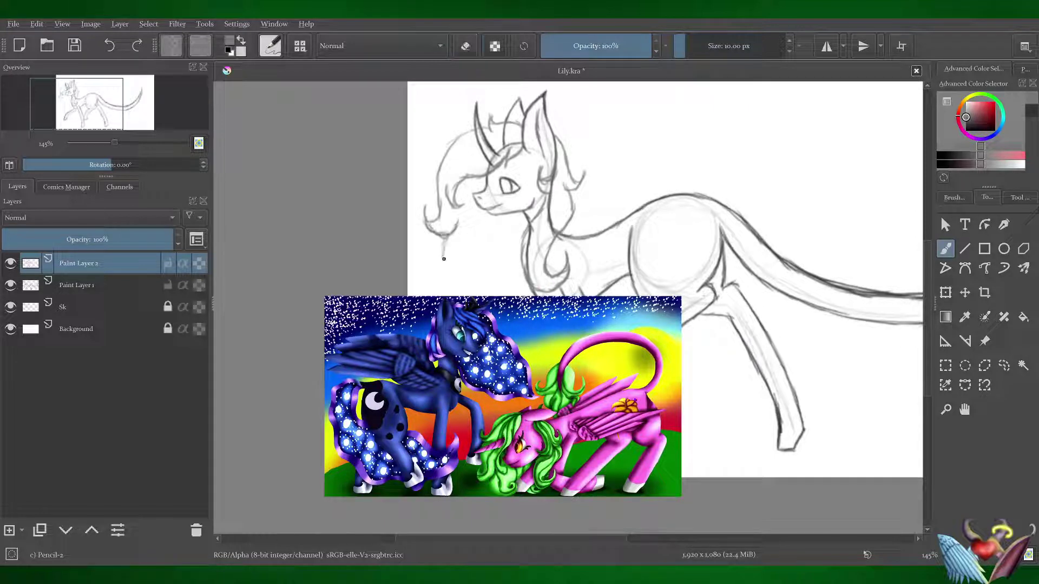
{"action": "left_click_drag", "start_coordinate": [444, 258], "coordinate": [481, 281]}
{"action": "mouse_move", "coordinate": [520, 243]}
{"action": "left_mouse_down"}
{"action": "mouse_move", "coordinate": [480, 259]}
{"action": "mouse_move", "coordinate": [487, 279]}
{"action": "mouse_move", "coordinate": [519, 249]}
{"action": "mouse_move", "coordinate": [496, 266]}
{"action": "left_mouse_up"}
{"action": "key", "text": "ctrl+z"}
{"action": "key", "text": "ctrl+z"}
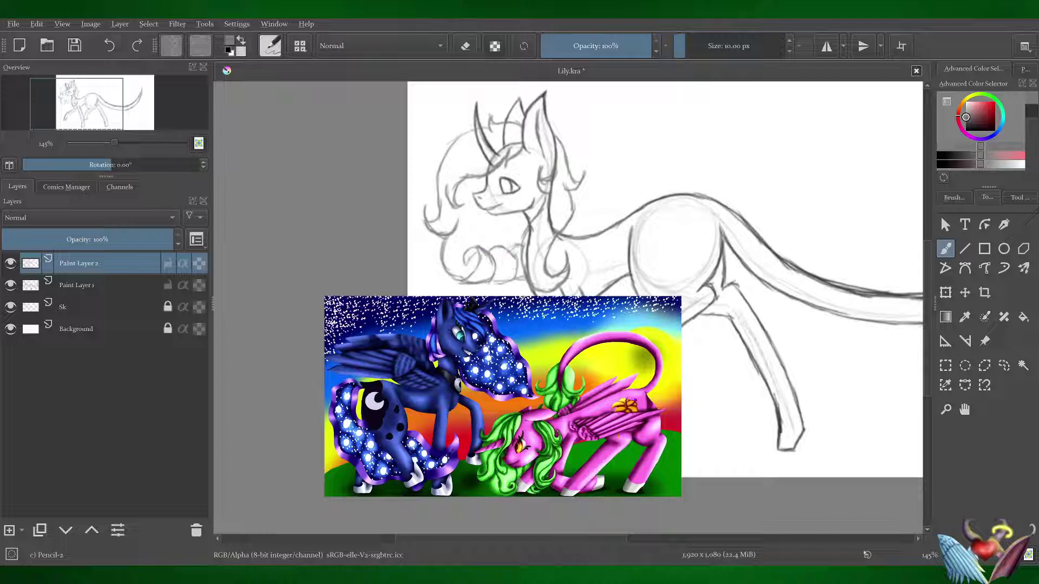
{"action": "key", "text": "ctrl+s"}
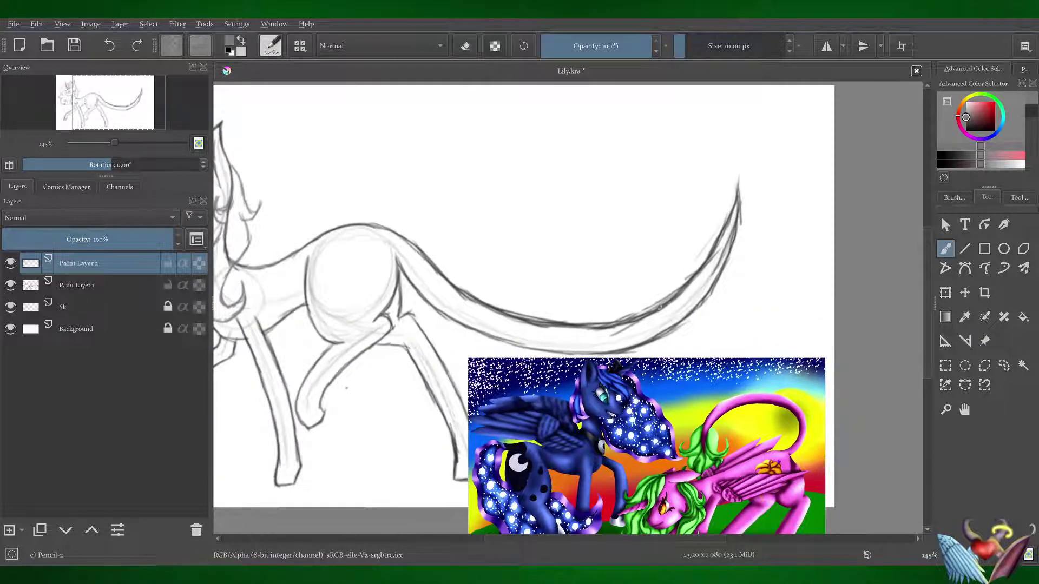
- Sketch a first curled tuft at the tail tip, then erase those strokes
{"action": "left_click_drag", "start_coordinate": [673, 292], "coordinate": [671, 192]}
{"action": "left_click_drag", "start_coordinate": [655, 227], "coordinate": [701, 216]}
{"action": "left_click_drag", "start_coordinate": [692, 317], "coordinate": [812, 325]}
{"action": "scroll", "coordinate": [813, 325], "scroll_direction": "up", "scroll_amount": 1}
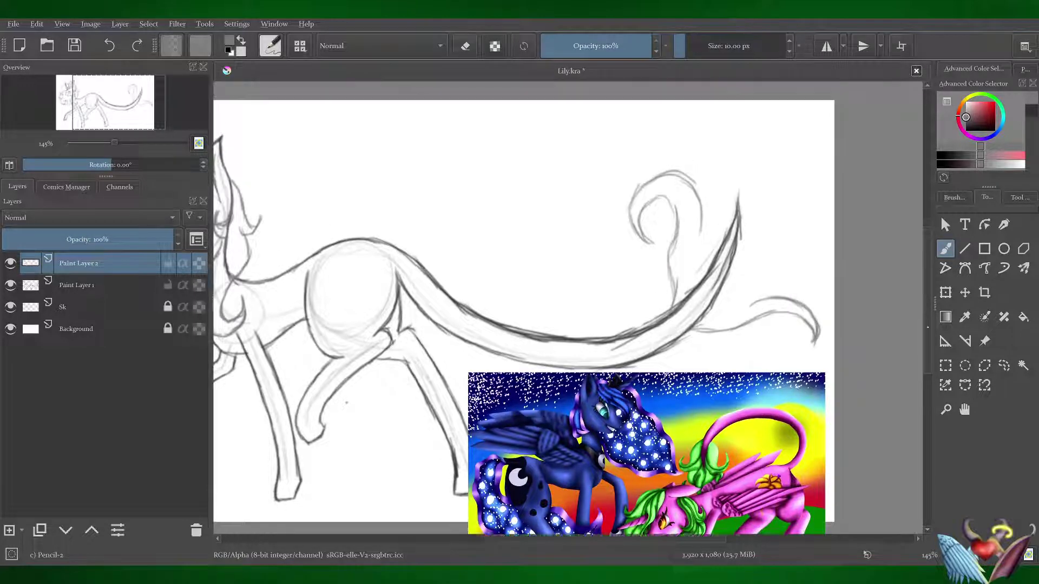
{"action": "left_click_drag", "start_coordinate": [704, 221], "coordinate": [695, 161]}
{"action": "left_click_drag", "start_coordinate": [676, 207], "coordinate": [815, 173]}
{"action": "left_click_drag", "start_coordinate": [780, 140], "coordinate": [827, 223]}
{"action": "key", "text": "e"}
{"action": "left_click_drag", "start_coordinate": [649, 163], "coordinate": [801, 335]}
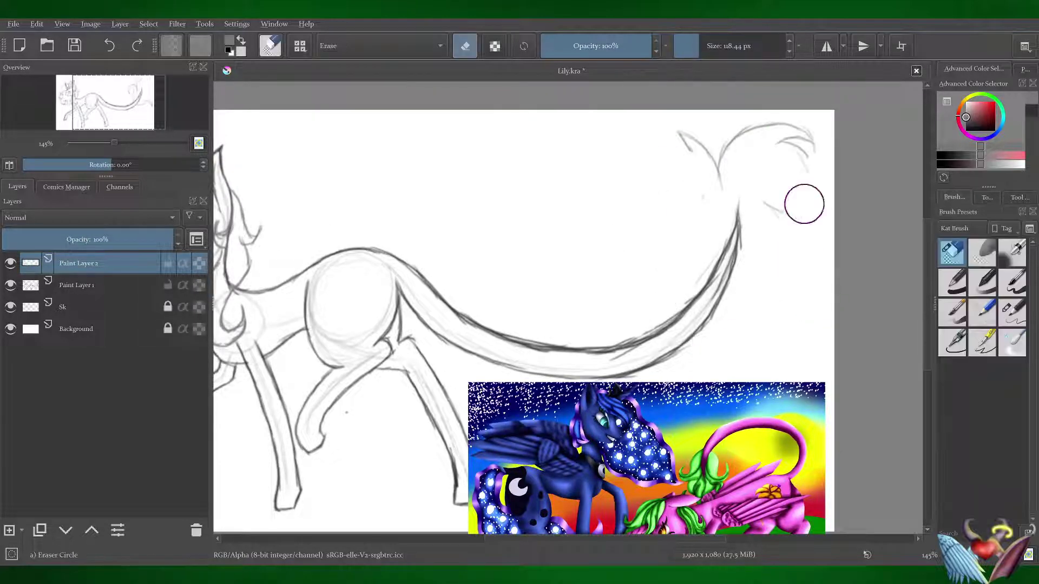
{"action": "left_click_drag", "start_coordinate": [802, 204], "coordinate": [704, 141]}
- Hide the Sk layer and nudge the Paint Layer 1 sketch slightly down-left
{"action": "scroll", "coordinate": [703, 140], "scroll_direction": "down", "scroll_amount": 2}
{"action": "scroll", "coordinate": [704, 216], "scroll_direction": "down", "scroll_amount": 1}
{"action": "left_click", "coordinate": [988, 197]}
{"action": "left_click", "coordinate": [79, 285]}
{"action": "key", "text": "ctrl+t"}
{"action": "left_click_drag", "start_coordinate": [426, 395], "coordinate": [421, 407]}
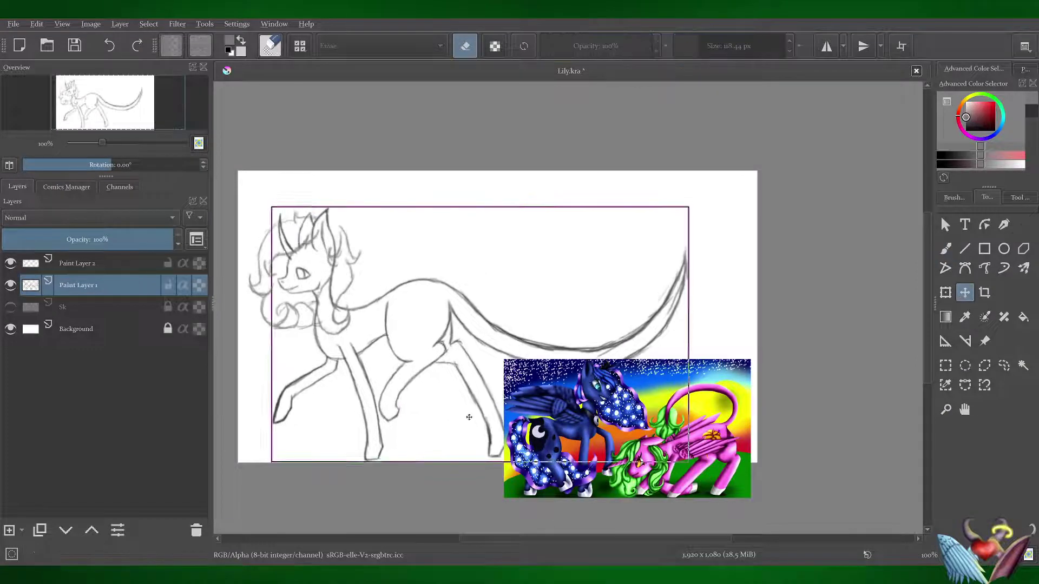
{"action": "left_click", "coordinate": [78, 263]}
- Zoom in on the tail tip and select the Pencil-2 brush
{"action": "left_click", "coordinate": [946, 410]}
{"action": "left_click", "coordinate": [572, 181]}
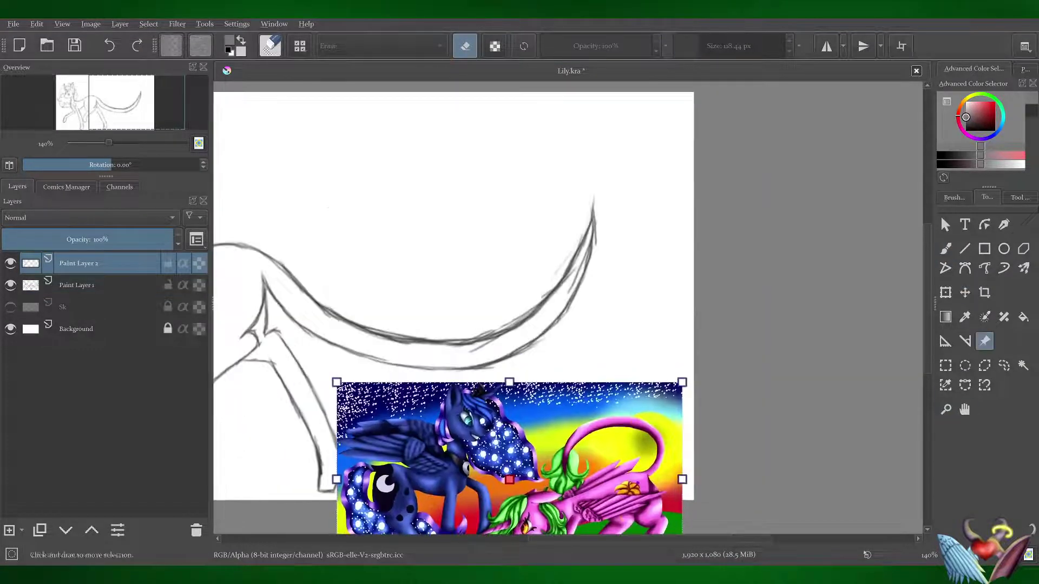
{"action": "left_click", "coordinate": [954, 197]}
{"action": "left_click", "coordinate": [1013, 313]}
- Sketch a leaf-like tuft at the tail tip, then undo the last strokes
{"action": "left_click_drag", "start_coordinate": [538, 225], "coordinate": [529, 314]}
{"action": "left_click_drag", "start_coordinate": [527, 183], "coordinate": [552, 249]}
{"action": "mouse_move", "coordinate": [566, 183]}
{"action": "left_mouse_down"}
{"action": "mouse_move", "coordinate": [553, 234]}
{"action": "mouse_move", "coordinate": [608, 128]}
{"action": "left_mouse_up"}
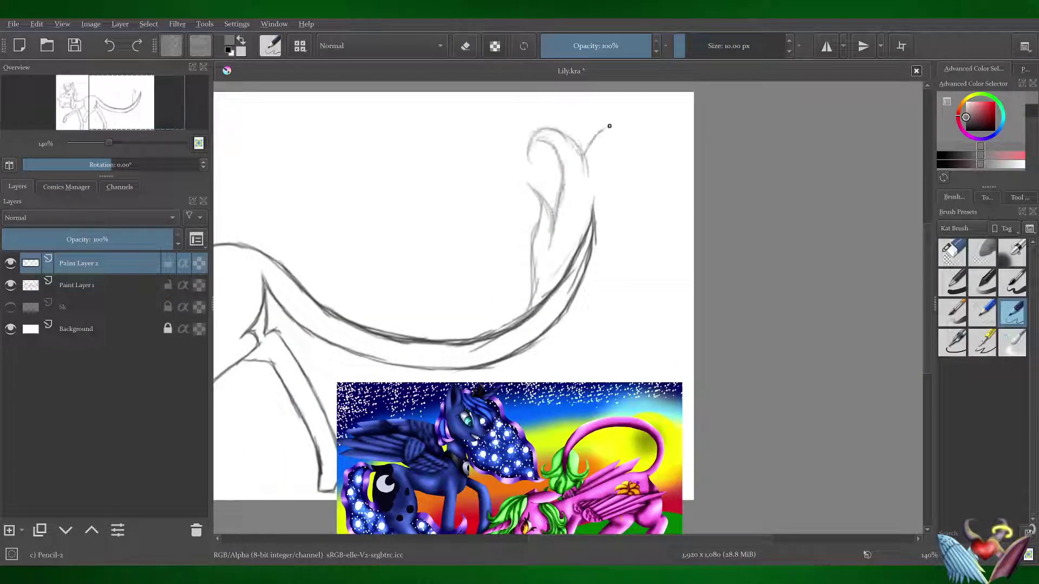
{"action": "mouse_move", "coordinate": [612, 374]}
{"action": "left_mouse_down"}
{"action": "mouse_move", "coordinate": [657, 343]}
{"action": "mouse_move", "coordinate": [612, 295]}
{"action": "left_mouse_up"}
{"action": "left_click_drag", "start_coordinate": [676, 116], "coordinate": [658, 255]}
{"action": "key", "text": "ctrl+z"}
{"action": "key", "text": "ctrl+z"}
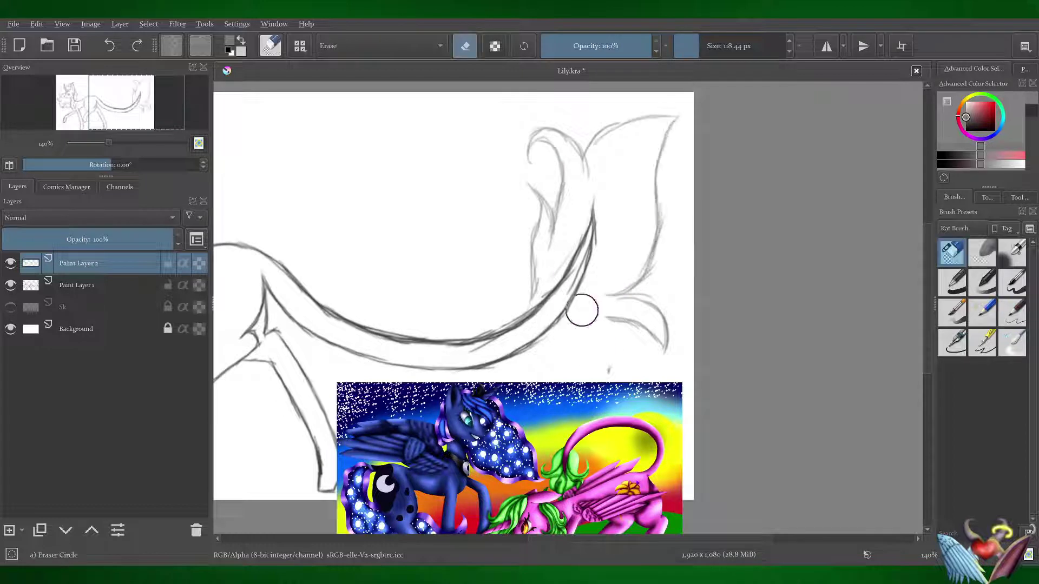
{"action": "key", "text": "ctrl+z"}
{"action": "key", "text": "ctrl+z"}
{"action": "key", "text": "ctrl+z"}
{"action": "key", "text": "ctrl+z"}
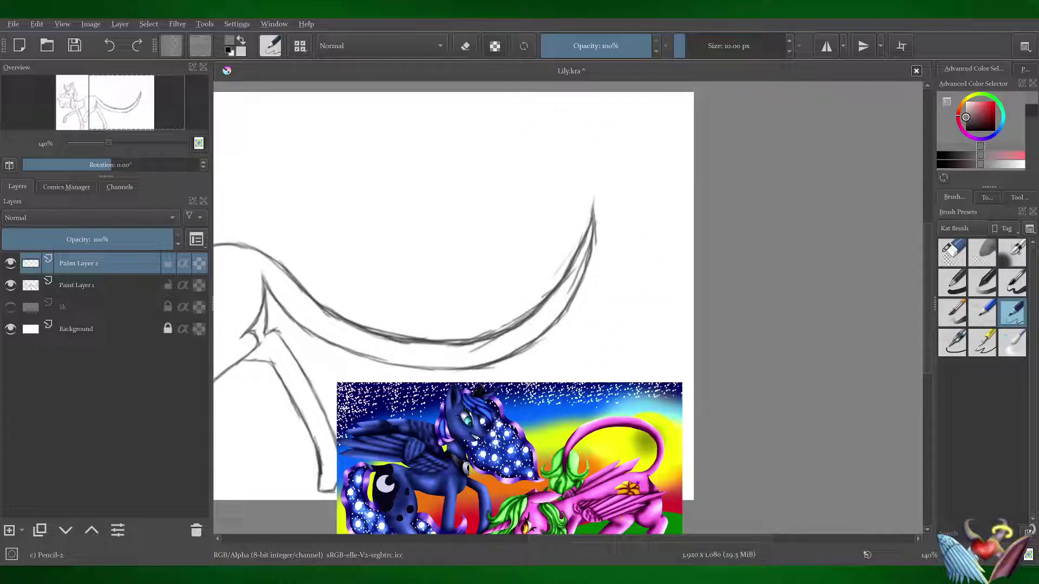
- Redraw the tail tuft with an inner curl, top arch and bottom strokes
{"action": "left_click_drag", "start_coordinate": [533, 238], "coordinate": [520, 318]}
{"action": "mouse_move", "coordinate": [557, 209]}
{"action": "left_mouse_down"}
{"action": "mouse_move", "coordinate": [524, 292]}
{"action": "mouse_move", "coordinate": [571, 129]}
{"action": "mouse_move", "coordinate": [501, 138]}
{"action": "left_mouse_up"}
{"action": "mouse_move", "coordinate": [544, 109]}
{"action": "left_mouse_down"}
{"action": "mouse_move", "coordinate": [636, 179]}
{"action": "mouse_move", "coordinate": [628, 260]}
{"action": "left_mouse_up"}
{"action": "left_click_drag", "start_coordinate": [663, 295], "coordinate": [536, 344]}
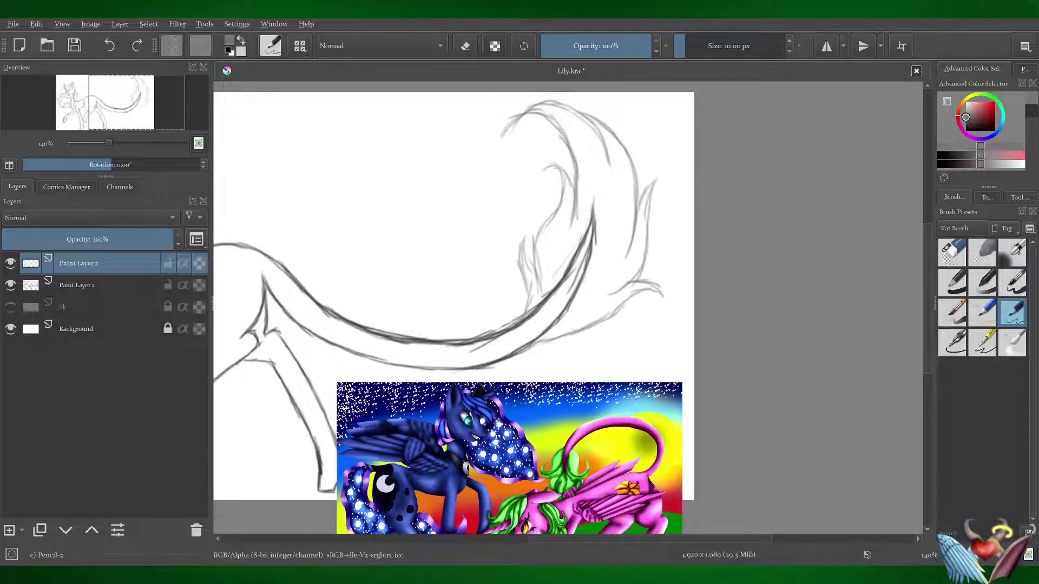
{"action": "left_click_drag", "start_coordinate": [542, 271], "coordinate": [736, 270]}
- Save and merge the paint layers down into Sk 2
{"action": "key", "text": "/"}
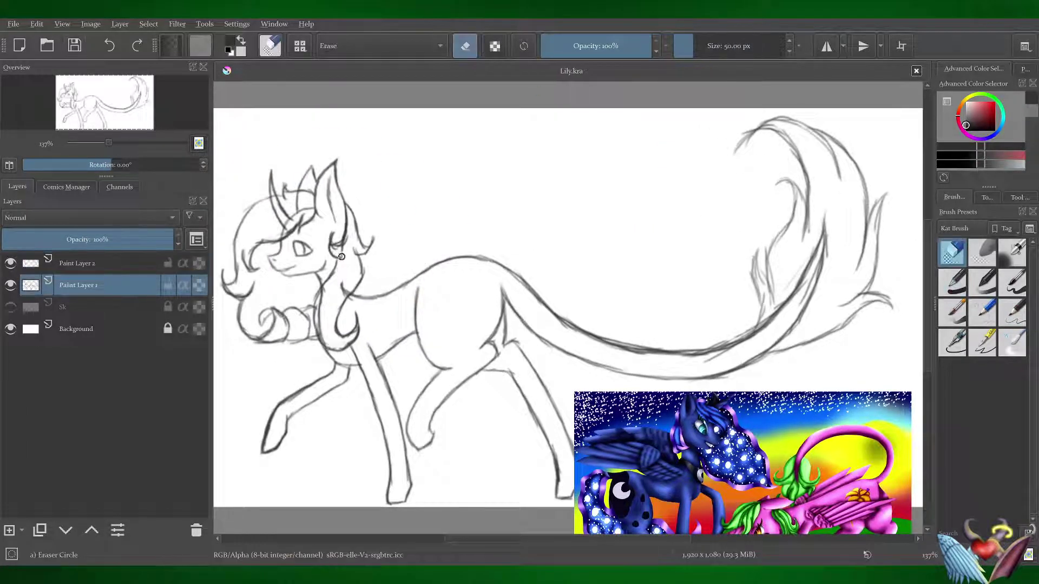
{"action": "key", "text": "Page_Up"}
{"action": "key", "text": "e"}
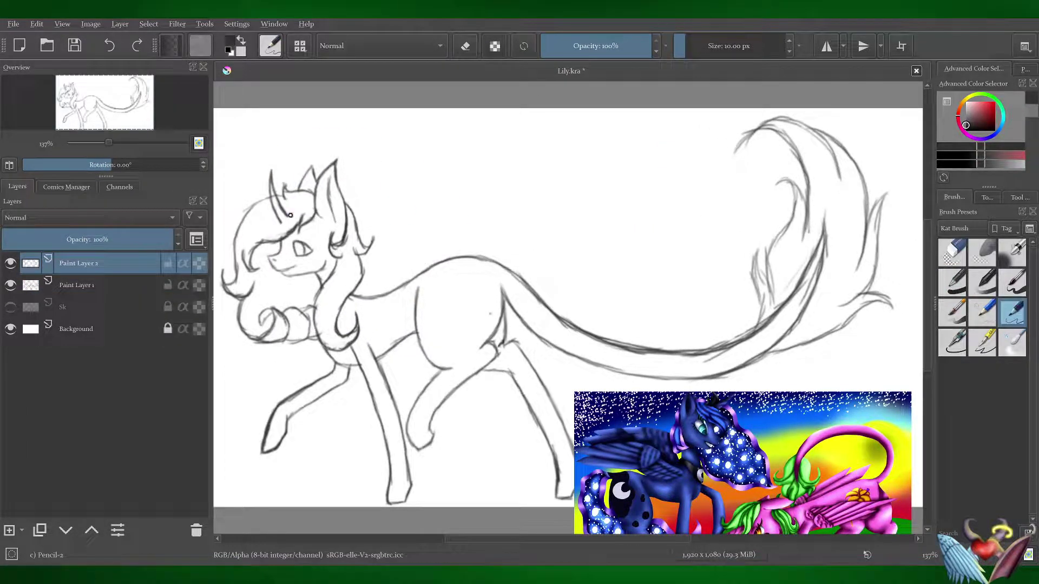
{"action": "key", "text": "Page_Down"}
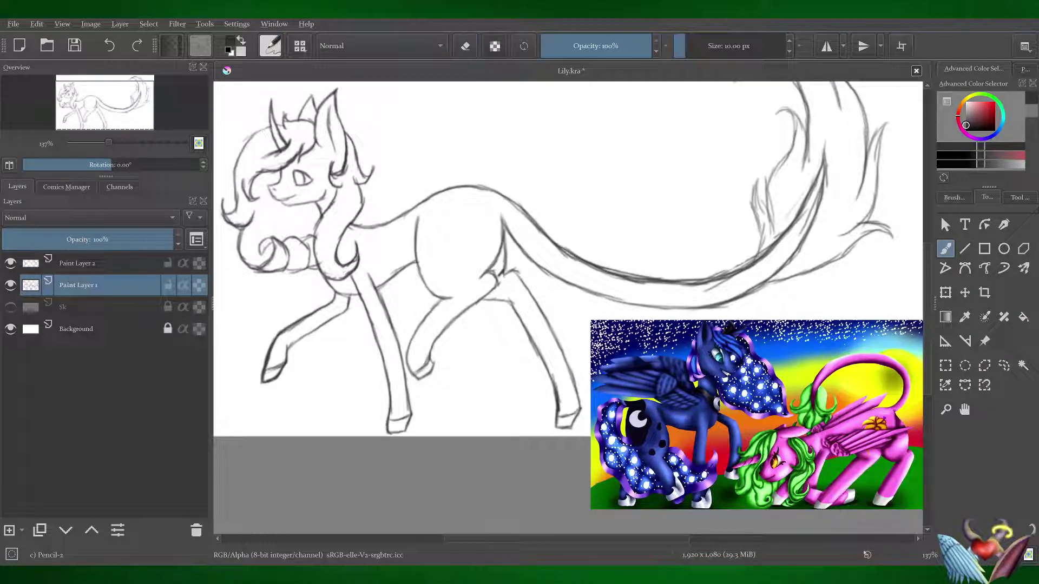
{"action": "left_click", "coordinate": [954, 197]}
{"action": "key", "text": "ctrl+s"}
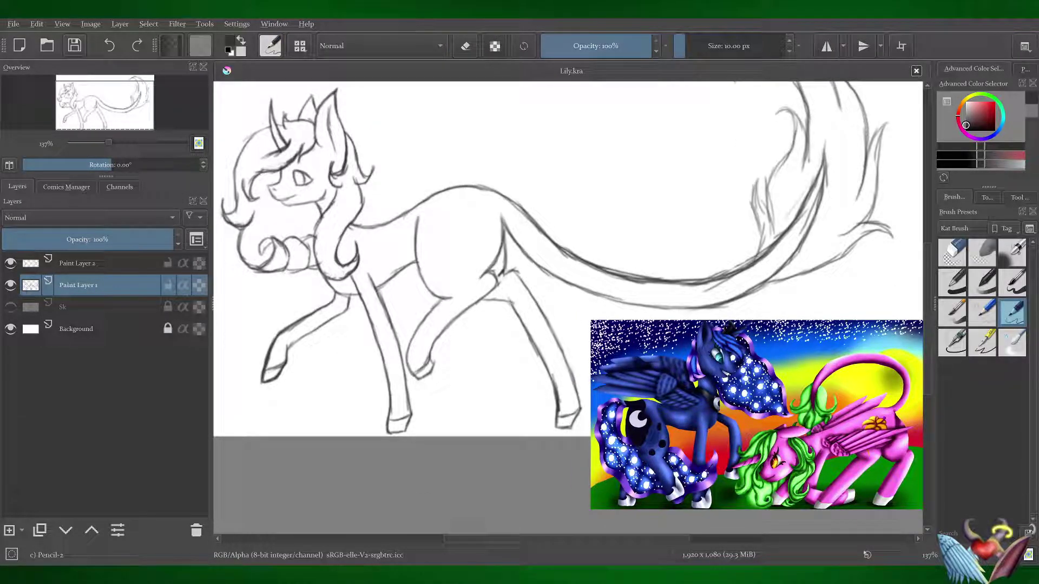
{"action": "key", "text": "ctrl+e"}
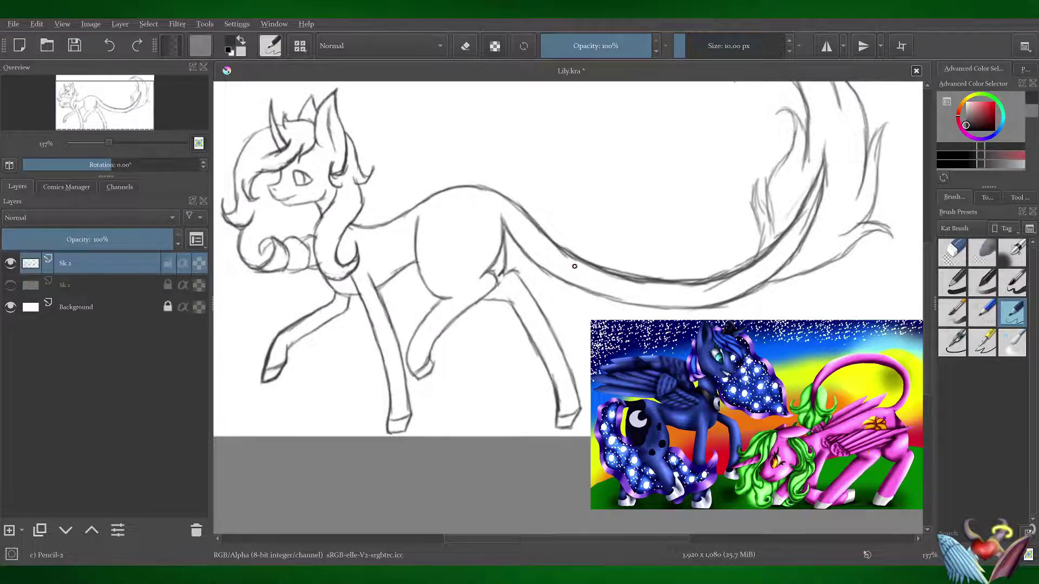
- Restore the merge into Sk 2, select the new empty Paint Layer 1, and save
{"action": "key", "text": "ctrl+z"}
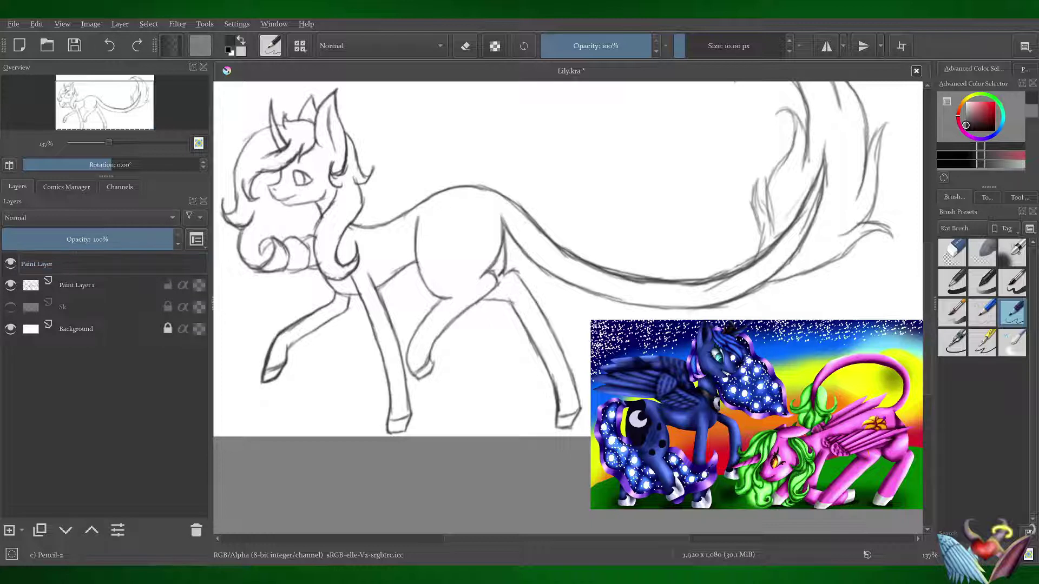
{"action": "key", "text": "ctrl+e"}
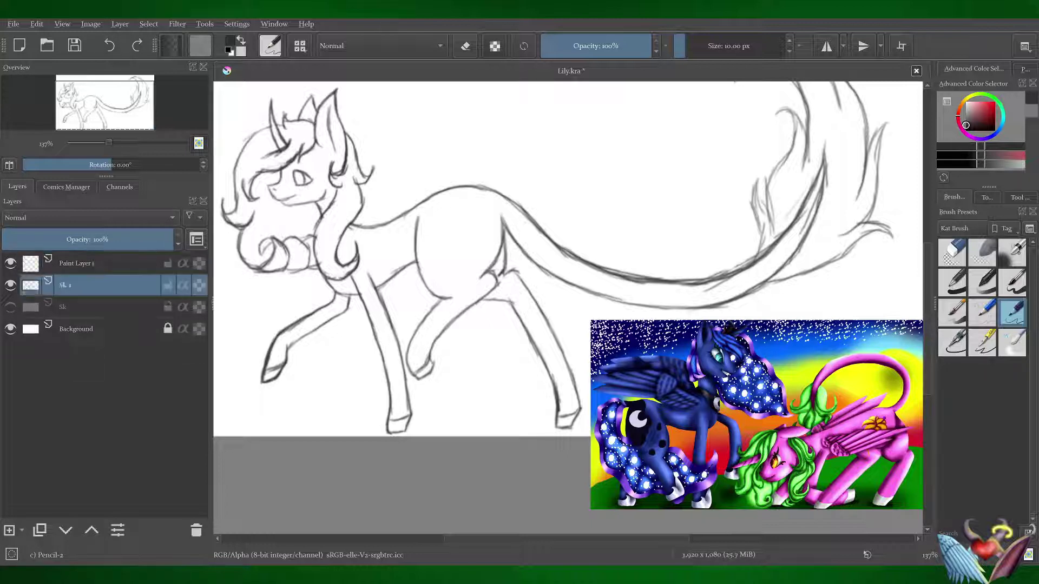
{"action": "left_click", "coordinate": [79, 263]}
{"action": "key", "text": "ctrl+s"}
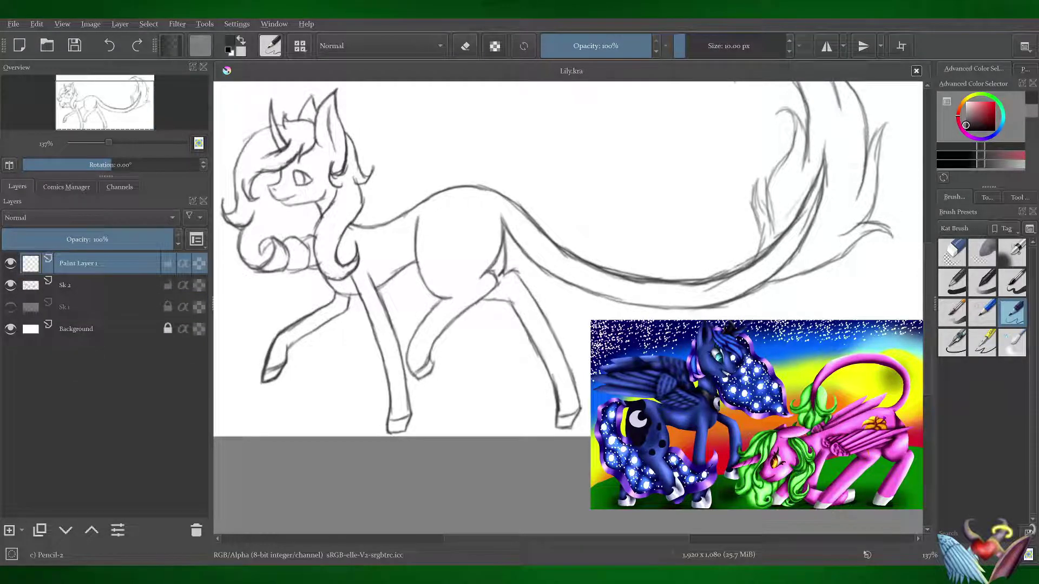
- Choose the Ink-2 Fineliner, sample pink from the reference, and zoom onto the head
{"action": "left_click", "coordinate": [952, 343]}
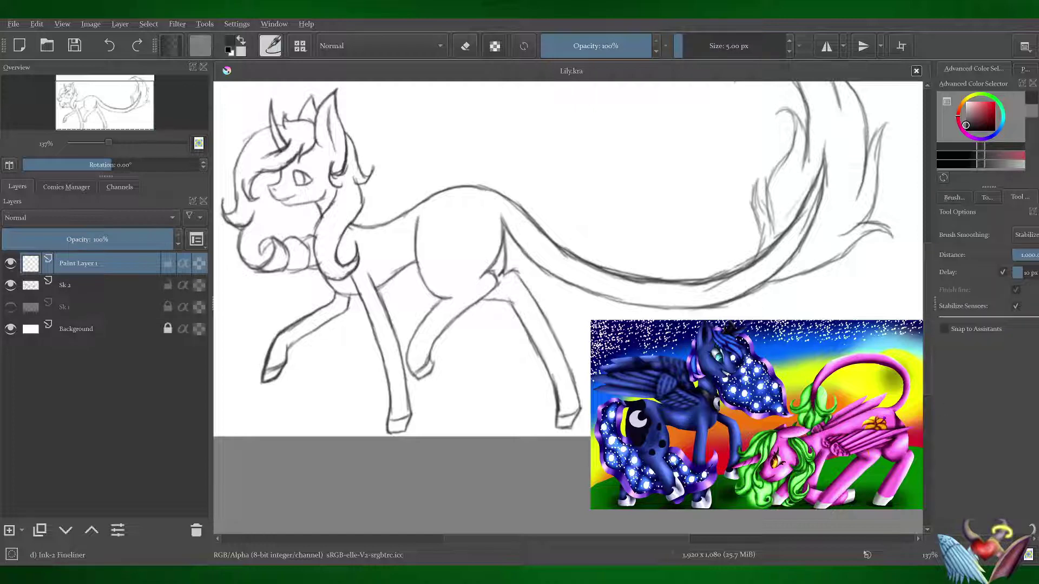
{"action": "key", "text": "plus"}
{"action": "key", "text": "plus"}
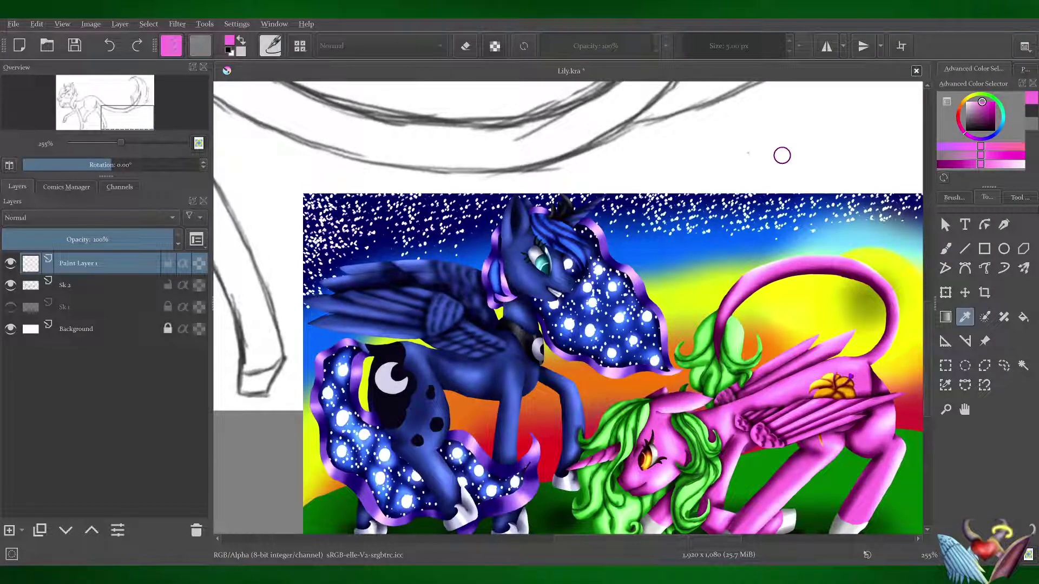
{"action": "left_click", "coordinate": [743, 411]}
{"action": "key", "text": "b"}
{"action": "left_click", "coordinate": [954, 197]}
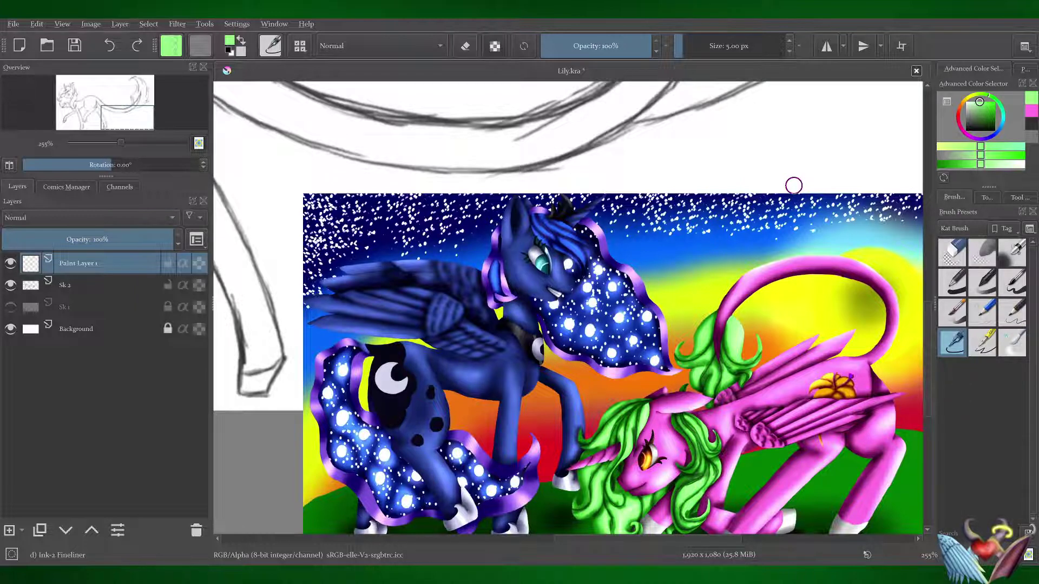
{"action": "scroll", "coordinate": [541, 325], "scroll_direction": "down", "scroll_amount": 3}
{"action": "scroll", "coordinate": [541, 324], "scroll_direction": "up", "scroll_amount": 4}
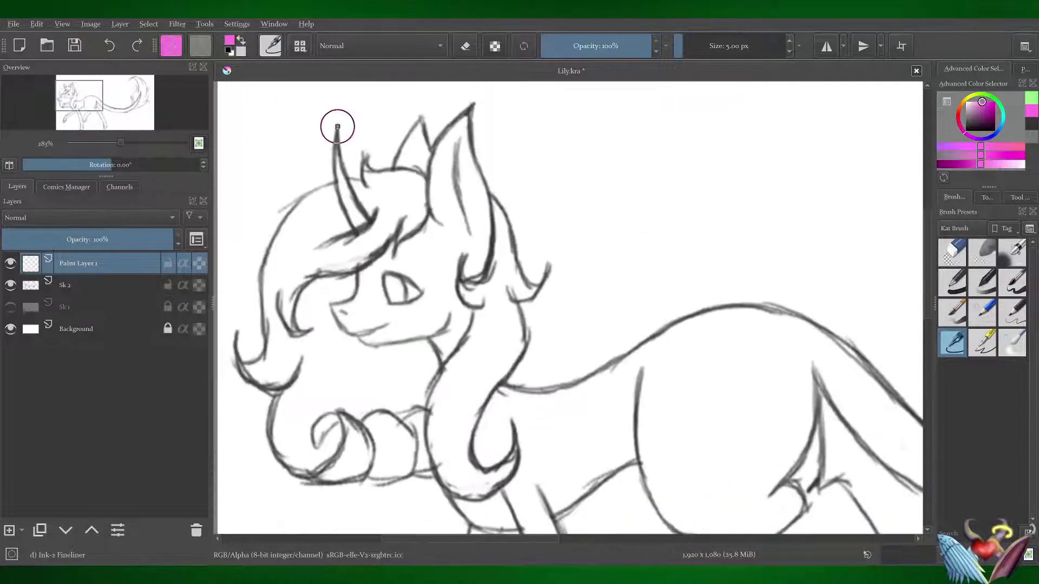
- Ink the horn, ears, face, muzzle and neck outline in pink
{"action": "left_click_drag", "start_coordinate": [337, 127], "coordinate": [355, 241]}
{"action": "left_click_drag", "start_coordinate": [337, 129], "coordinate": [375, 226]}
{"action": "left_click", "coordinate": [987, 197]}
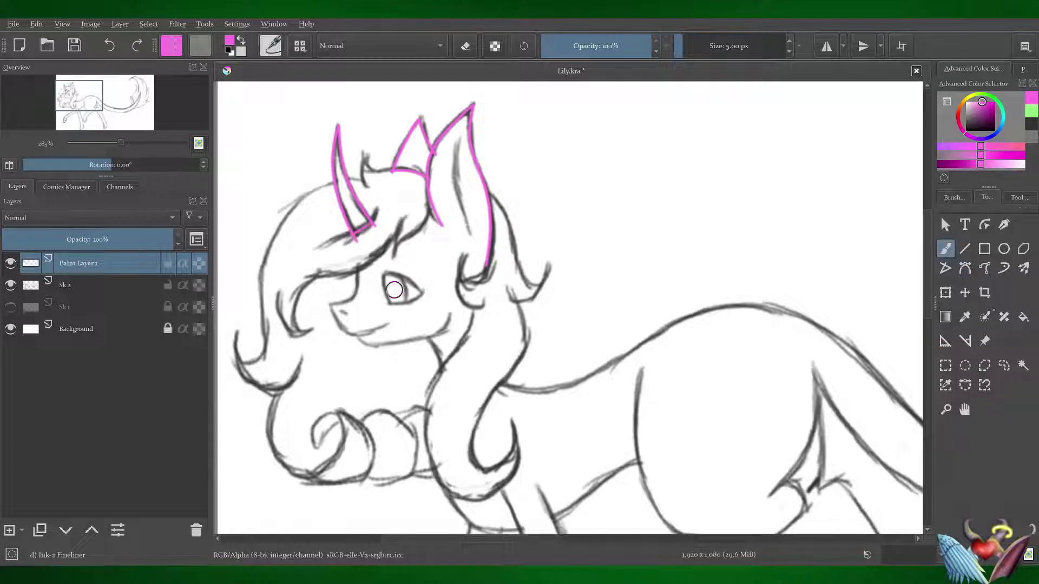
{"action": "scroll", "coordinate": [460, 303], "scroll_direction": "up", "scroll_amount": 3}
{"action": "left_click_drag", "start_coordinate": [481, 277], "coordinate": [442, 332]}
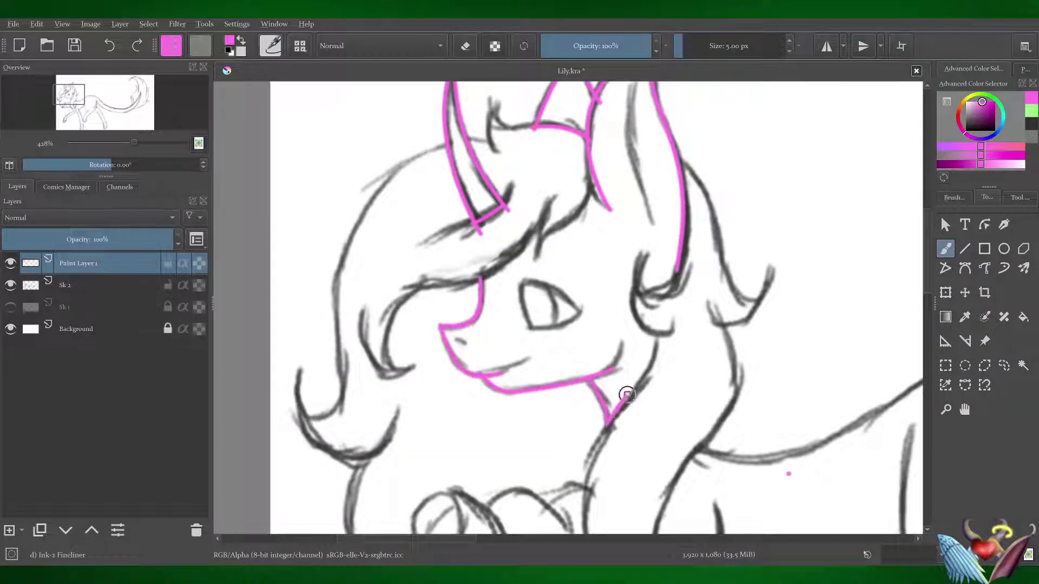
{"action": "left_click_drag", "start_coordinate": [627, 395], "coordinate": [673, 286]}
{"action": "key", "text": "e"}
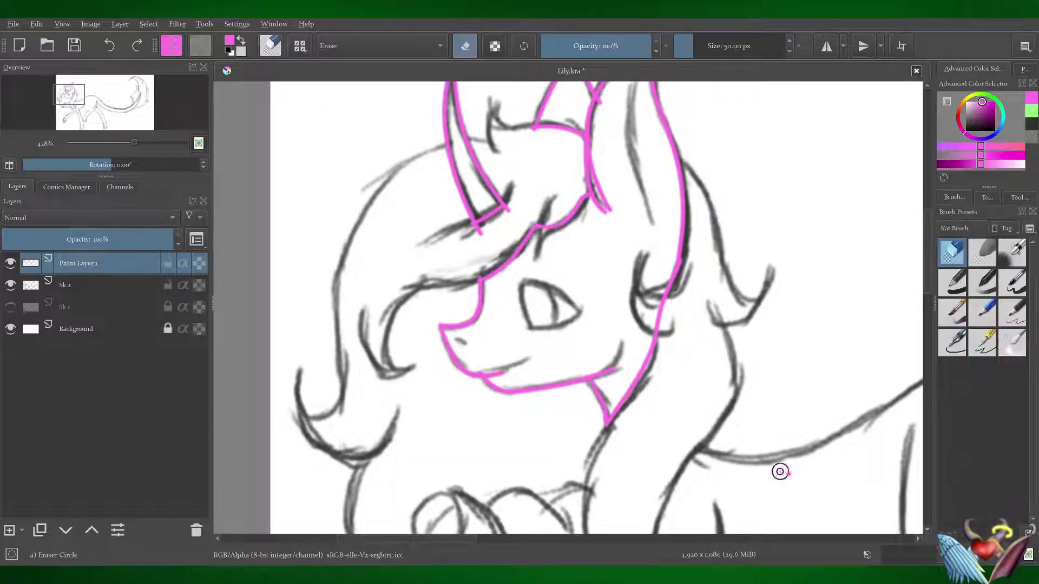
{"action": "left_click", "coordinate": [952, 343]}
{"action": "scroll", "coordinate": [498, 225], "scroll_direction": "down", "scroll_amount": 3}
{"action": "scroll", "coordinate": [498, 225], "scroll_direction": "down", "scroll_amount": 3}
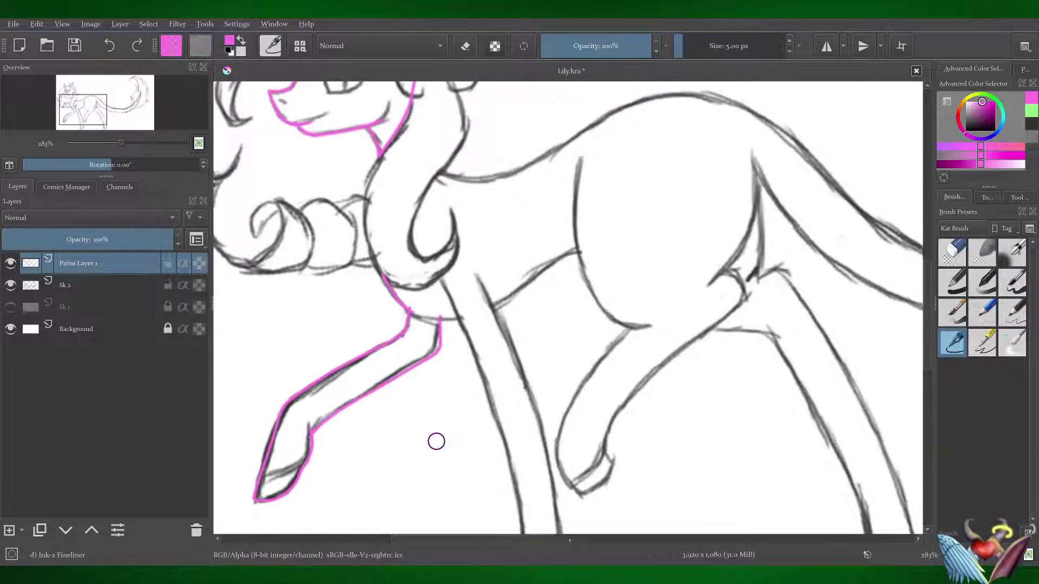
- Trace the back line and the front leg down around its hoof in pink
{"action": "left_click_drag", "start_coordinate": [363, 180], "coordinate": [550, 107]}
{"action": "left_click_drag", "start_coordinate": [750, 176], "coordinate": [876, 239]}
{"action": "scroll", "coordinate": [876, 238], "scroll_direction": "down", "scroll_amount": 2}
{"action": "mouse_move", "coordinate": [366, 177]}
{"action": "left_mouse_down"}
{"action": "mouse_move", "coordinate": [402, 173]}
{"action": "mouse_move", "coordinate": [449, 458]}
{"action": "mouse_move", "coordinate": [438, 114]}
{"action": "left_mouse_up"}
{"action": "scroll", "coordinate": [650, 270], "scroll_direction": "up", "scroll_amount": 2}
{"action": "scroll", "coordinate": [650, 270], "scroll_direction": "right", "scroll_amount": 3}
{"action": "left_click_drag", "start_coordinate": [417, 281], "coordinate": [469, 306]}
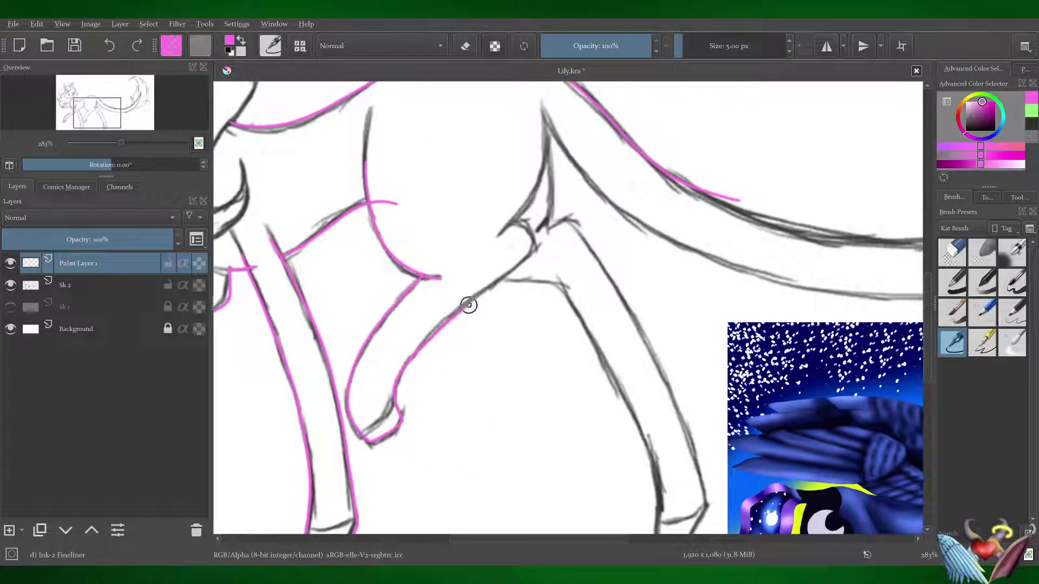
- Trace the hind leg edge and the tail's curve in pink
{"action": "scroll", "coordinate": [562, 237], "scroll_direction": "down", "scroll_amount": 2}
{"action": "left_click_drag", "start_coordinate": [541, 514], "coordinate": [476, 255]}
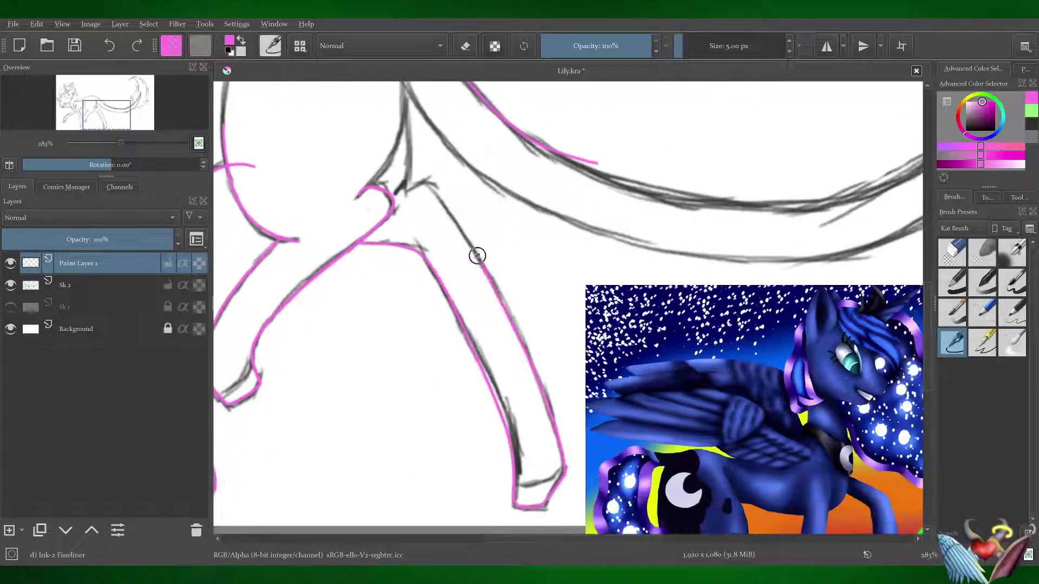
{"action": "scroll", "coordinate": [476, 255], "scroll_direction": "up", "scroll_amount": 3}
{"action": "scroll", "coordinate": [569, 297], "scroll_direction": "right", "scroll_amount": 3}
{"action": "scroll", "coordinate": [568, 297], "scroll_direction": "down", "scroll_amount": 3}
{"action": "left_click_drag", "start_coordinate": [673, 238], "coordinate": [368, 243]}
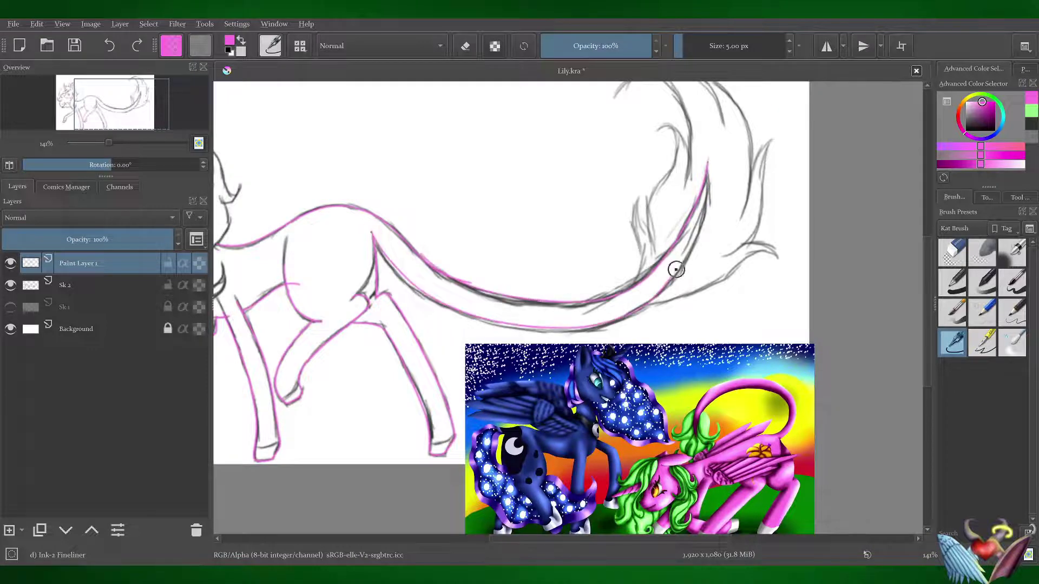
{"action": "scroll", "coordinate": [677, 271], "scroll_direction": "up", "scroll_amount": 3}
{"action": "scroll", "coordinate": [851, 308], "scroll_direction": "left", "scroll_amount": 3}
{"action": "key", "text": "e"}
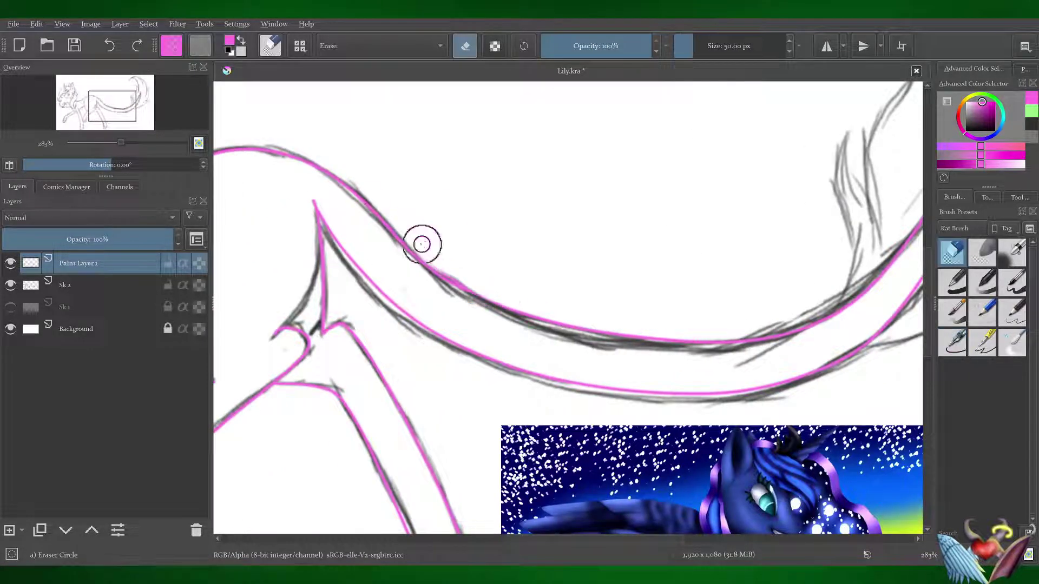
{"action": "key", "text": "e"}
{"action": "scroll", "coordinate": [558, 335], "scroll_direction": "down", "scroll_amount": 3}
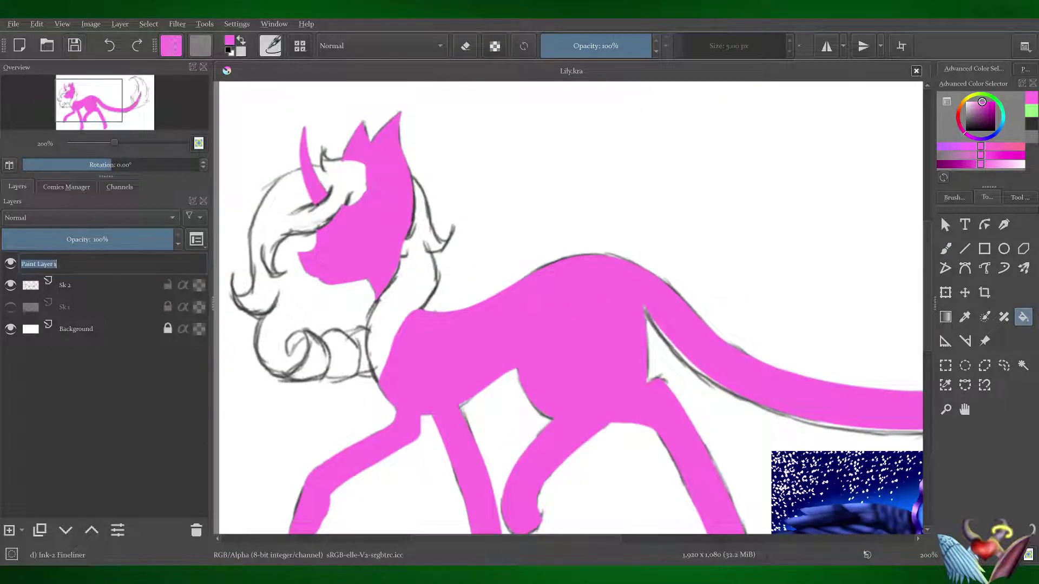
- Name the pink fill layer 'Pink' and add a new layer above it
{"action": "type", "text": "Pink"}
{"action": "key", "text": "Return"}
{"action": "key", "text": "Insert"}
{"action": "type", "text": "Lime Green"}
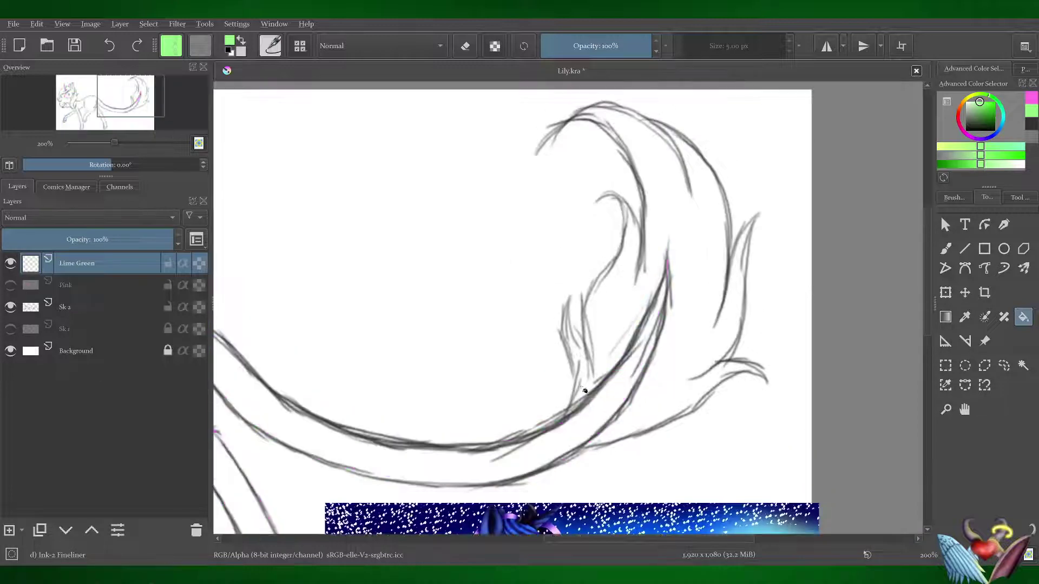
- Outline the tail tuft and mane in lime green and fill the mane solid
{"action": "key", "text": "b"}
{"action": "left_click_drag", "start_coordinate": [560, 423], "coordinate": [562, 316]}
{"action": "left_click_drag", "start_coordinate": [590, 368], "coordinate": [604, 199]}
{"action": "left_click_drag", "start_coordinate": [576, 449], "coordinate": [763, 374]}
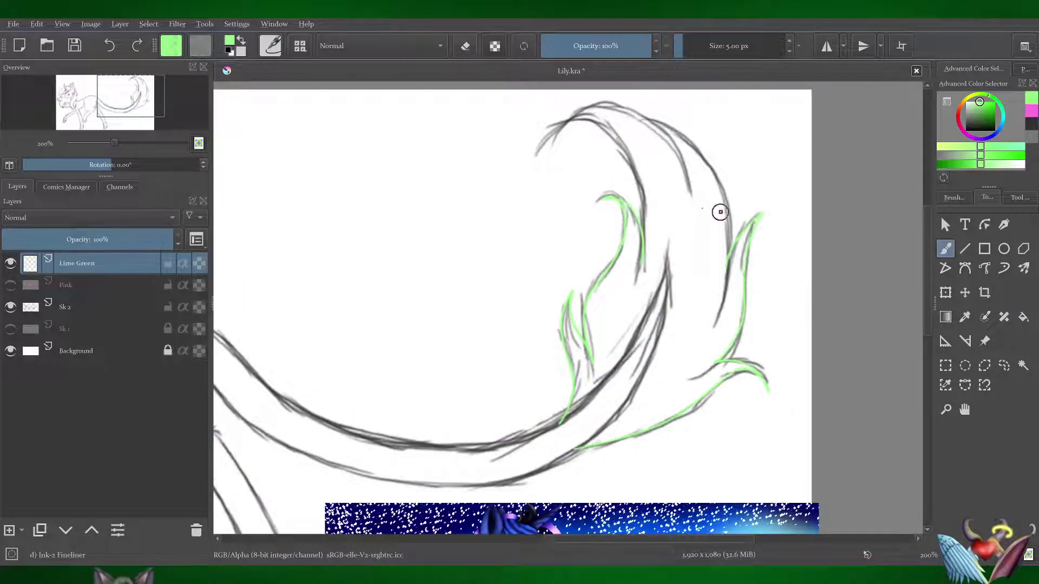
{"action": "left_click_drag", "start_coordinate": [645, 117], "coordinate": [727, 270]}
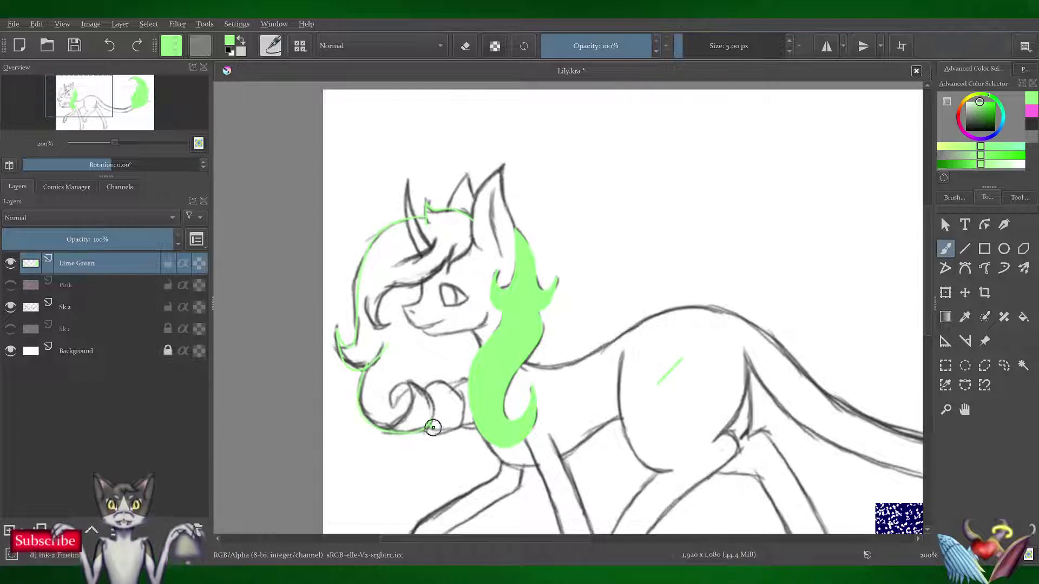
{"action": "mouse_move", "coordinate": [428, 207]}
{"action": "left_mouse_down"}
{"action": "mouse_move", "coordinate": [470, 219]}
{"action": "mouse_move", "coordinate": [446, 337]}
{"action": "left_mouse_up"}
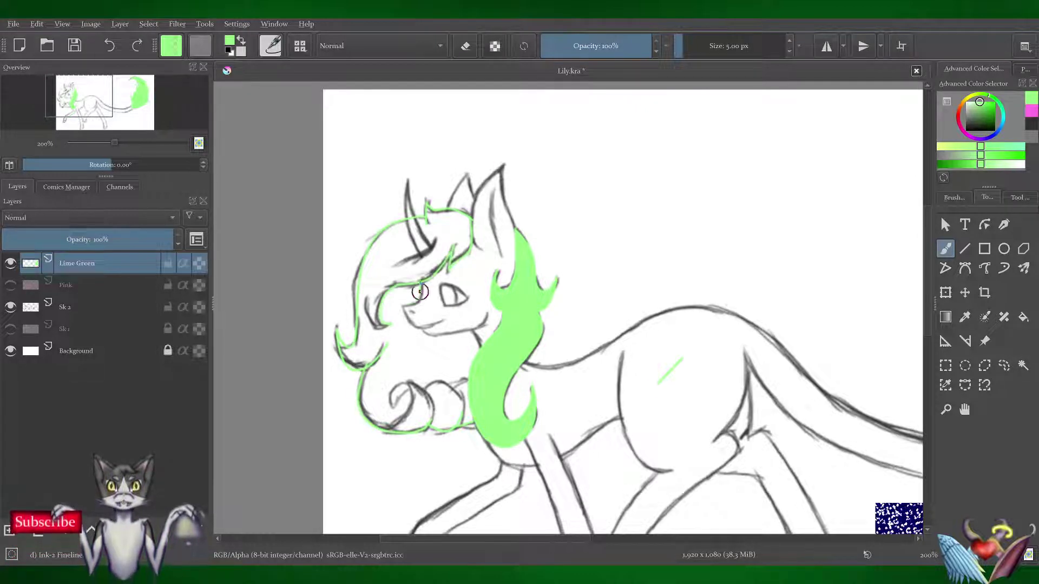
{"action": "scroll", "coordinate": [512, 470], "scroll_direction": "up", "scroll_amount": 1}
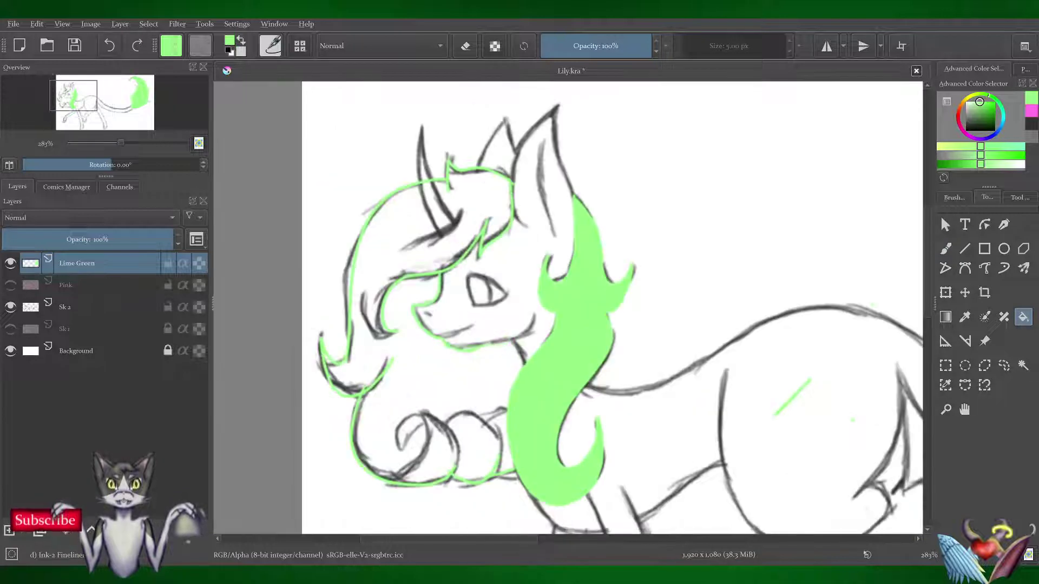
{"action": "left_click", "coordinate": [531, 382]}
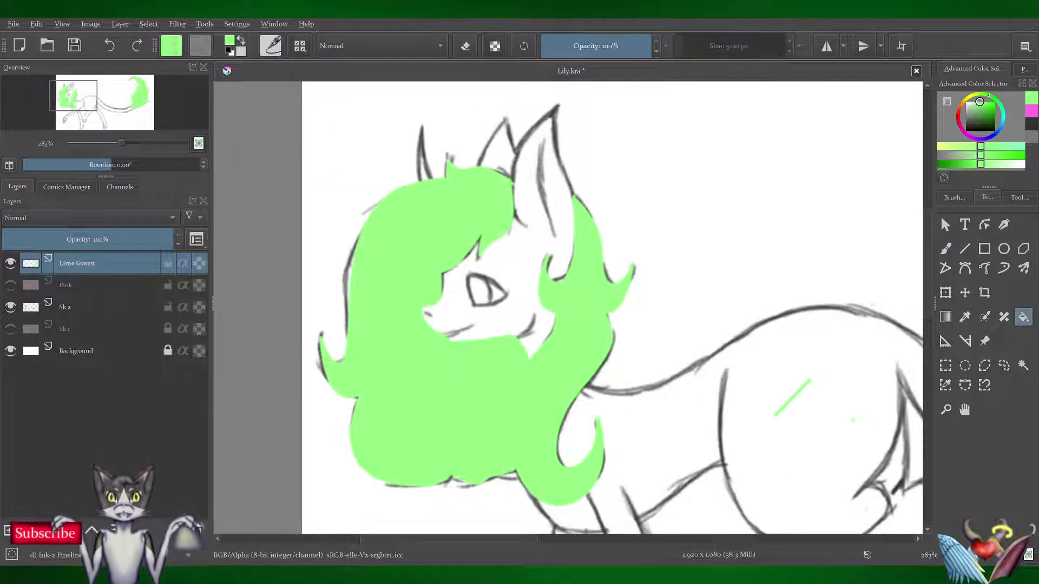
{"action": "key", "text": "e"}
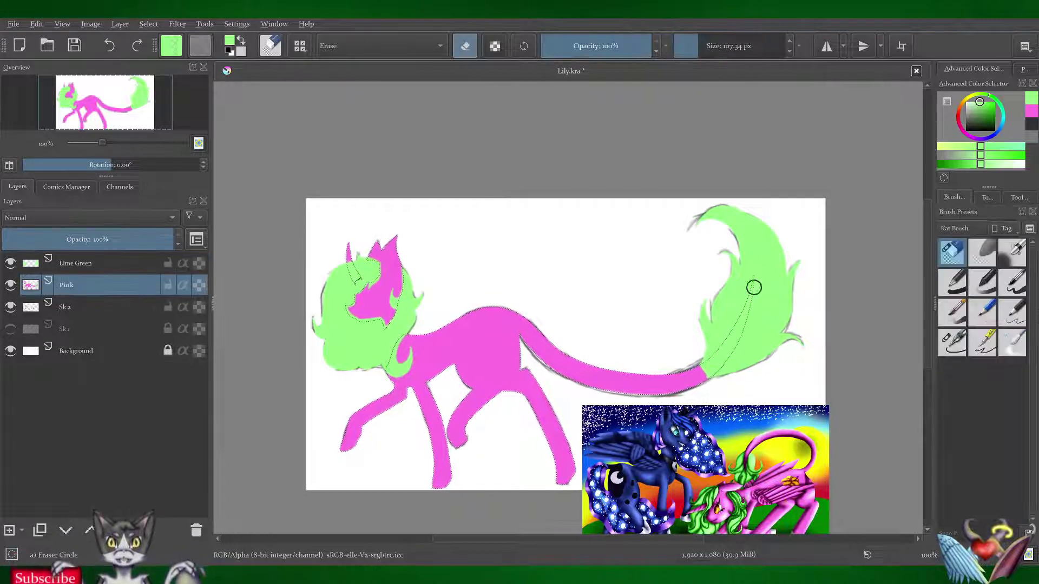
- Erase lime green from over the horn and the muzzle's lower edge
{"action": "key", "text": "Page_Up"}
{"action": "scroll", "coordinate": [281, 309], "scroll_direction": "up", "scroll_amount": 3}
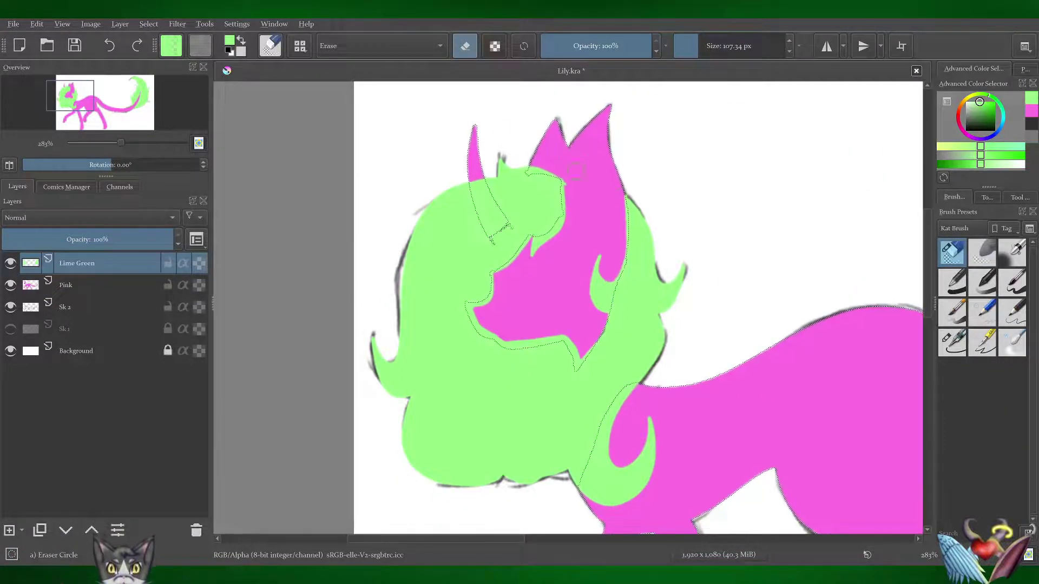
{"action": "left_click_drag", "start_coordinate": [476, 184], "coordinate": [502, 208]}
{"action": "left_click_drag", "start_coordinate": [554, 346], "coordinate": [496, 301]}
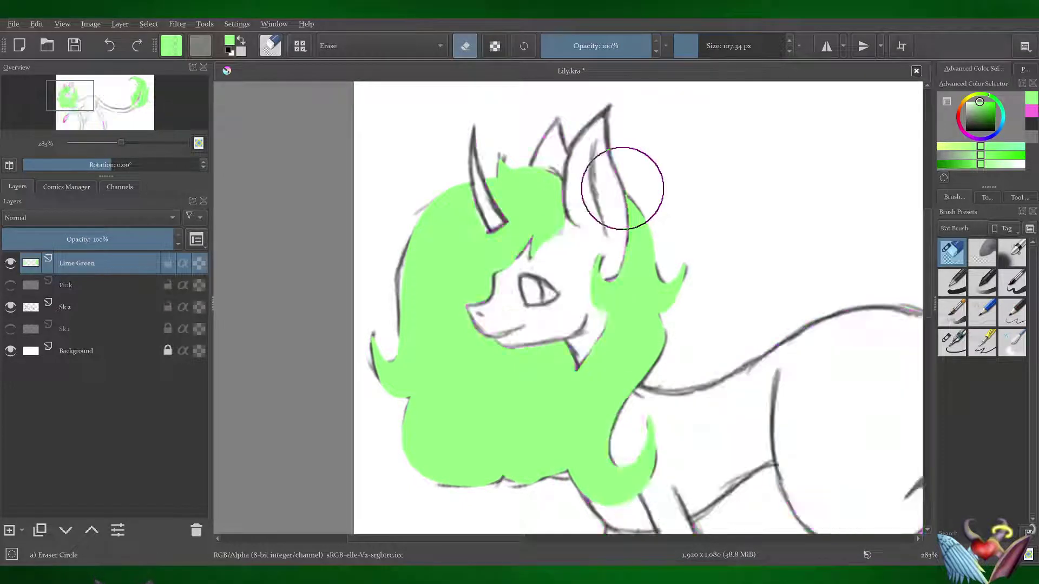
- Toggle the Lime Green layer's visibility to check the pink, then resume erasing on it
{"action": "key", "text": "Page_Down"}
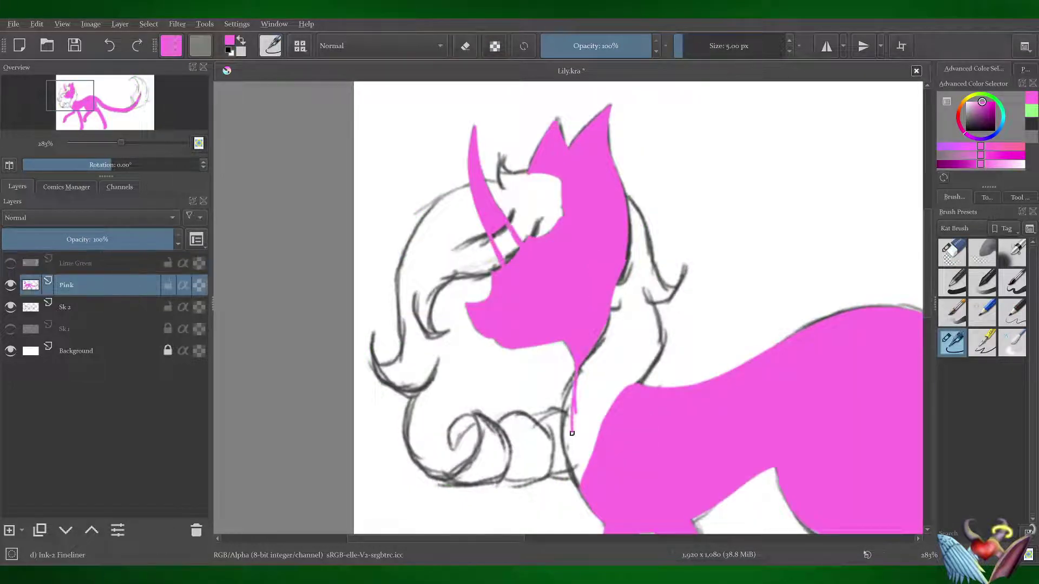
{"action": "left_click", "coordinate": [987, 197]}
{"action": "left_click", "coordinate": [10, 263]}
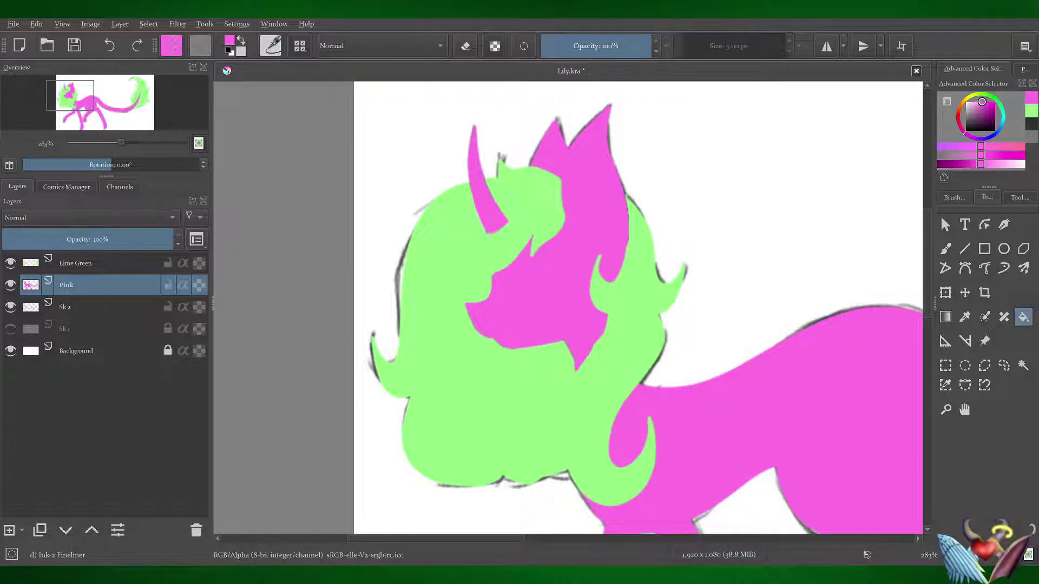
{"action": "left_click", "coordinate": [10, 263]}
{"action": "key", "text": "b"}
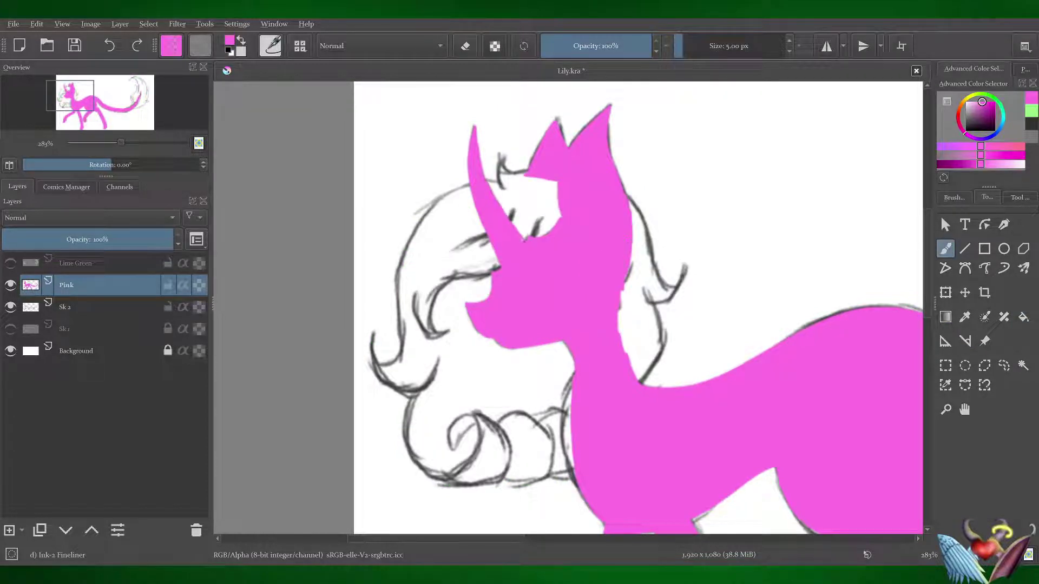
{"action": "left_click", "coordinate": [10, 263]}
{"action": "scroll", "coordinate": [513, 354], "scroll_direction": "right", "scroll_amount": 1}
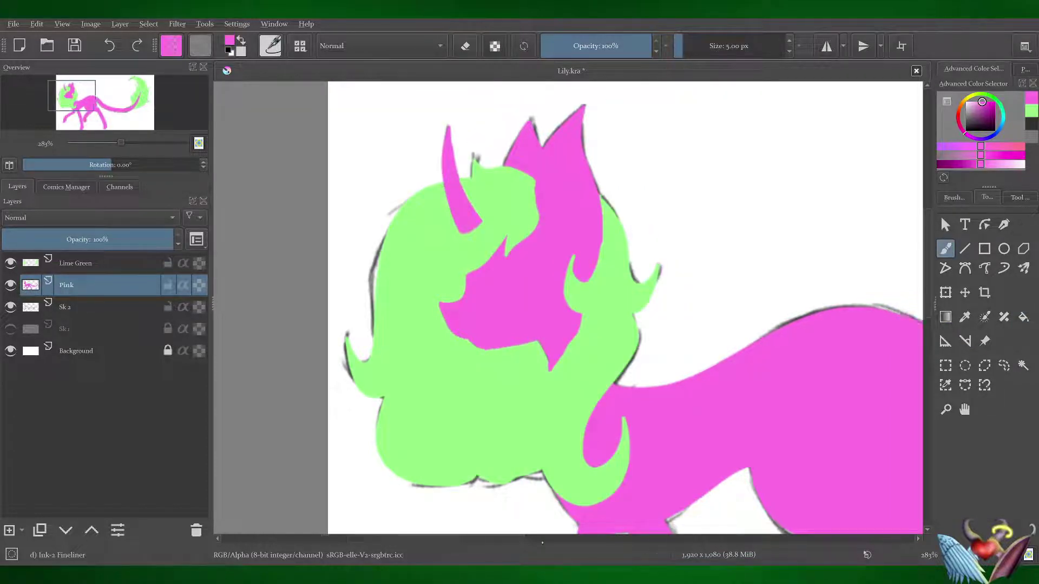
{"action": "scroll", "coordinate": [541, 324], "scroll_direction": "right", "scroll_amount": 10}
{"action": "key", "text": "Page_Up"}
{"action": "key", "text": "e"}
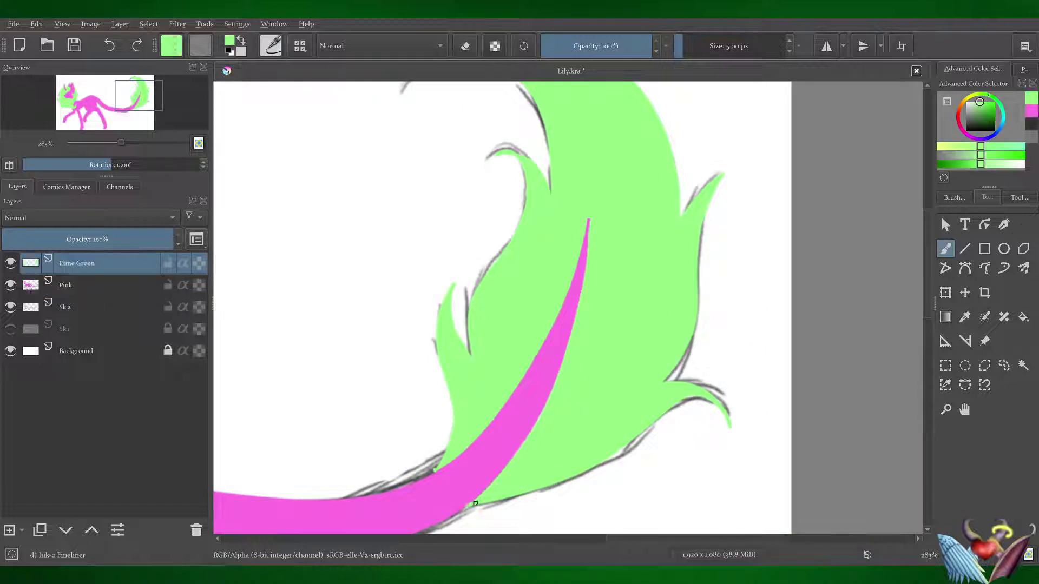
{"action": "scroll", "coordinate": [471, 487], "scroll_direction": "down", "scroll_amount": 1}
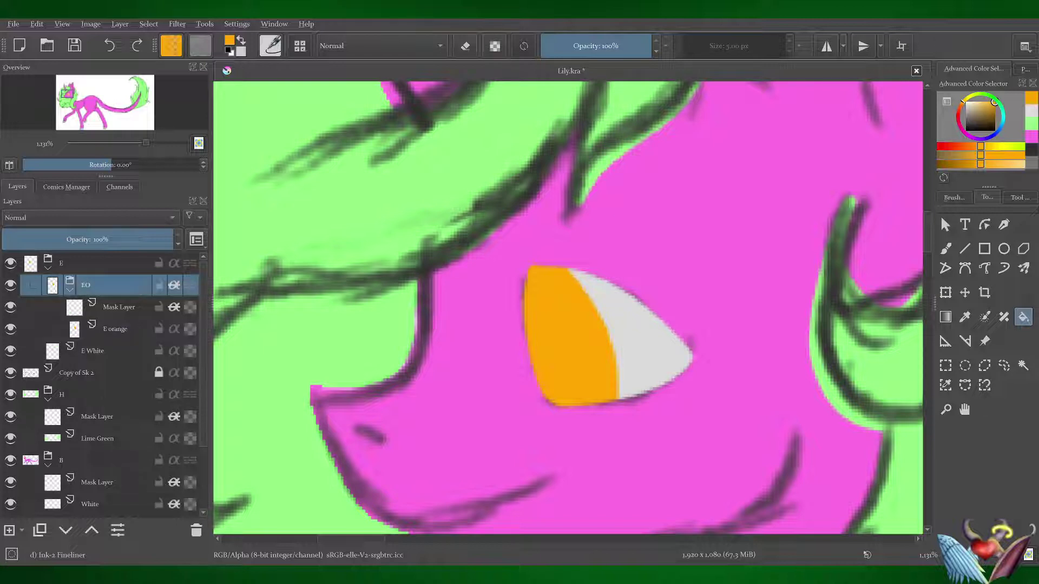
- On a new layer, draw black upper and lower eyelid lines around the eye
{"action": "key", "text": "Insert"}
{"action": "key", "text": "d"}
{"action": "key", "text": "b"}
{"action": "left_click_drag", "start_coordinate": [525, 268], "coordinate": [697, 353]}
{"action": "left_click_drag", "start_coordinate": [543, 400], "coordinate": [665, 384]}
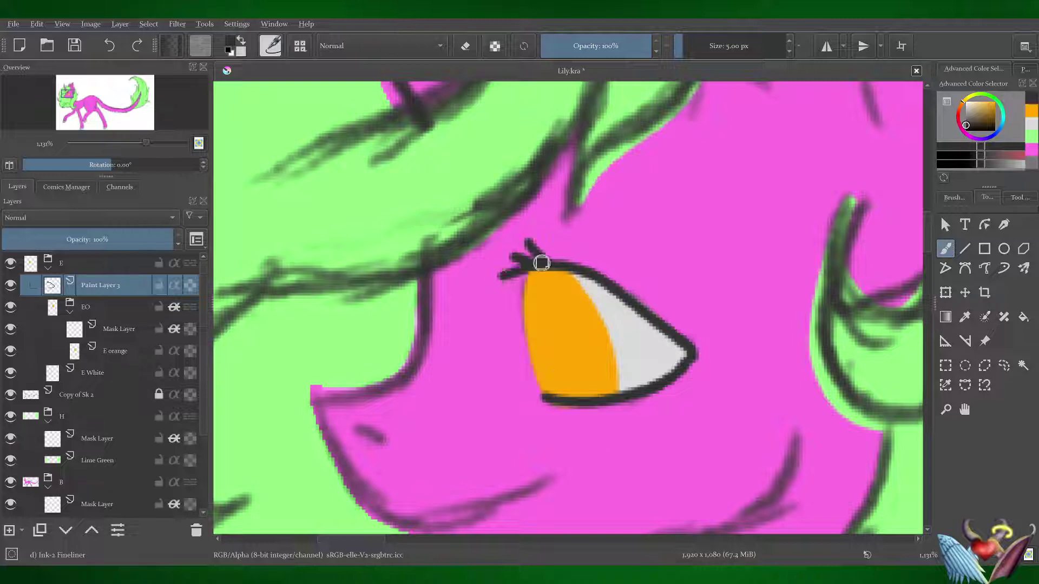
{"action": "key", "text": "ctrl+z"}
- With a pointed ink pen, draw eyelashes along the upper lid and under the lower lid
{"action": "left_click", "coordinate": [955, 197]}
{"action": "left_click", "coordinate": [982, 343]}
{"action": "left_click_drag", "start_coordinate": [541, 237], "coordinate": [547, 267]}
{"action": "mouse_move", "coordinate": [609, 241]}
{"action": "left_mouse_down"}
{"action": "mouse_move", "coordinate": [585, 269]}
{"action": "mouse_move", "coordinate": [665, 262]}
{"action": "left_mouse_up"}
{"action": "left_click_drag", "start_coordinate": [666, 319], "coordinate": [709, 314]}
{"action": "left_click_drag", "start_coordinate": [687, 357], "coordinate": [736, 352]}
{"action": "left_click_drag", "start_coordinate": [546, 401], "coordinate": [519, 417]}
{"action": "left_click_drag", "start_coordinate": [617, 403], "coordinate": [639, 417]}
- Rename the eyelash and iris layers to 'E Black' and 'E Orange', then save
{"action": "double_click", "coordinate": [100, 285]}
{"action": "type", "text": "E Black"}
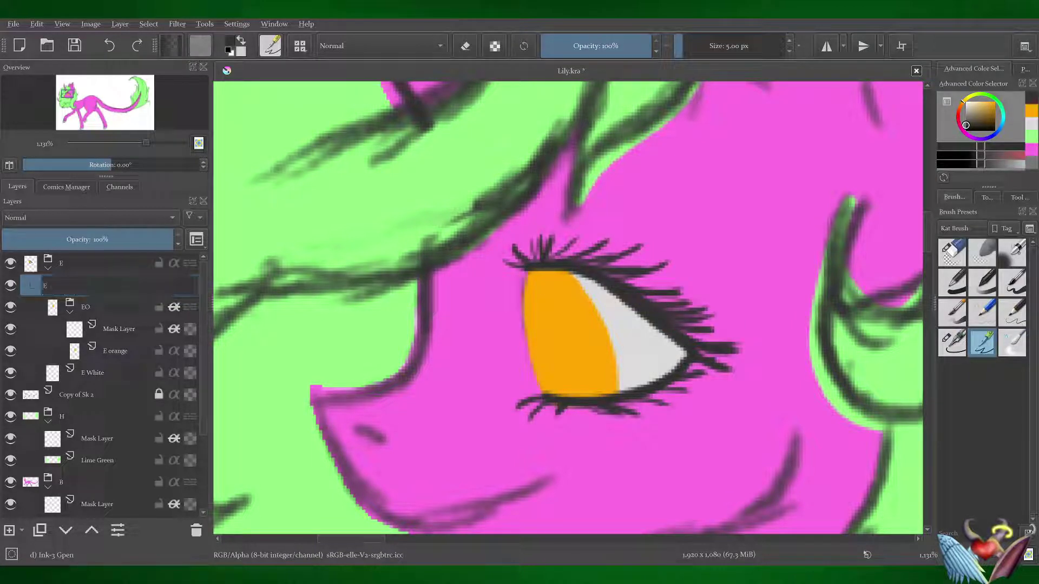
{"action": "double_click", "coordinate": [116, 351]}
{"action": "type", "text": "E Orange"}
{"action": "key", "text": "Return"}
{"action": "key", "text": "ctrl+s"}
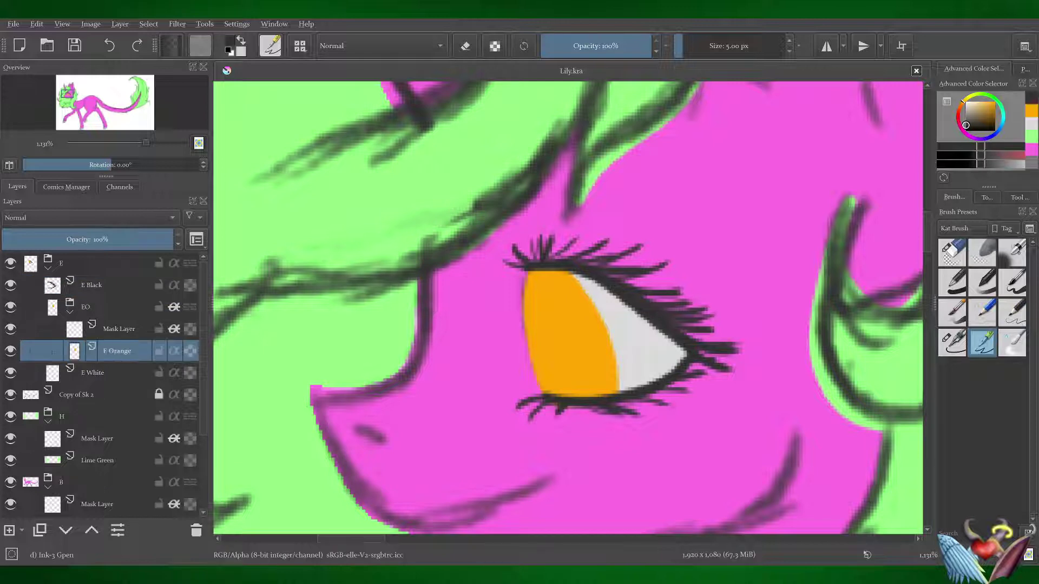
- Wrap E Black and E White in masked clipping groups named EB and EW
{"action": "left_click", "coordinate": [92, 372]}
{"action": "key", "text": "ctrl+shift+g"}
{"action": "left_click", "coordinate": [92, 285]}
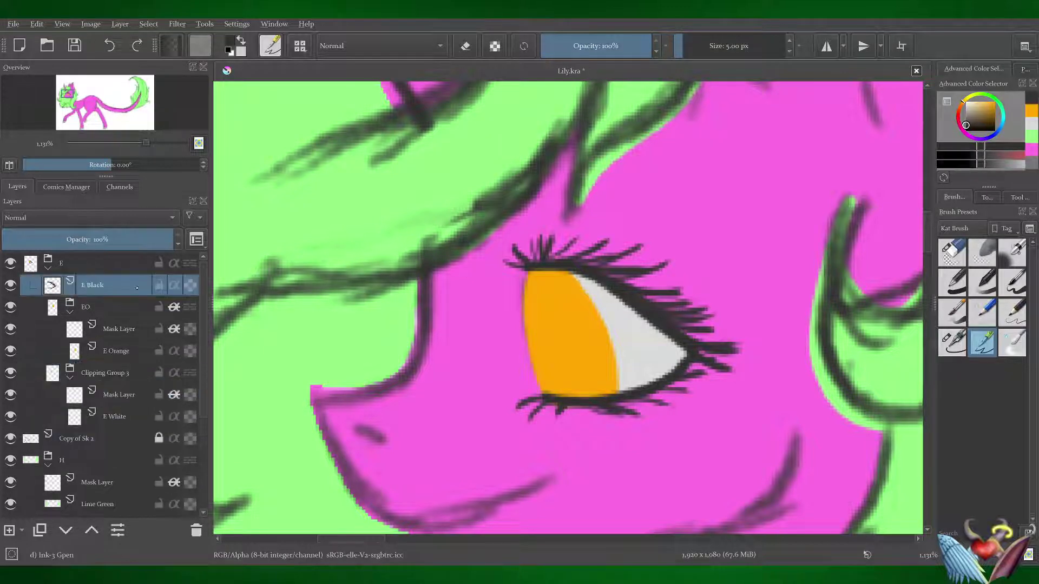
{"action": "key", "text": "ctrl+shift+g"}
{"action": "double_click", "coordinate": [108, 417]}
{"action": "type", "text": "EW"}
{"action": "double_click", "coordinate": [103, 285]}
{"action": "type", "text": "EB"}
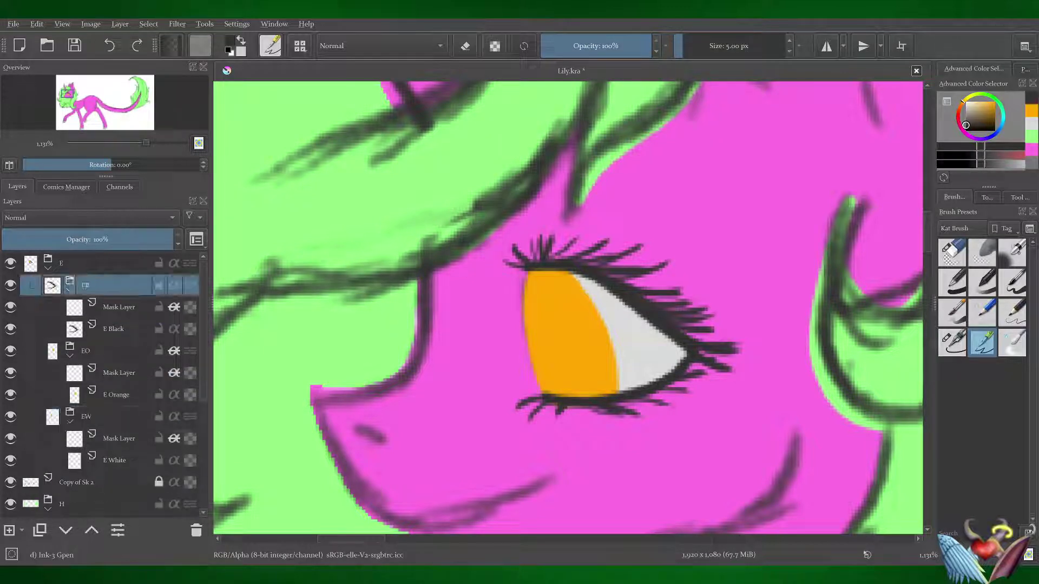
{"action": "key", "text": "Return"}
{"action": "left_click", "coordinate": [953, 342]}
{"action": "key", "text": "1"}
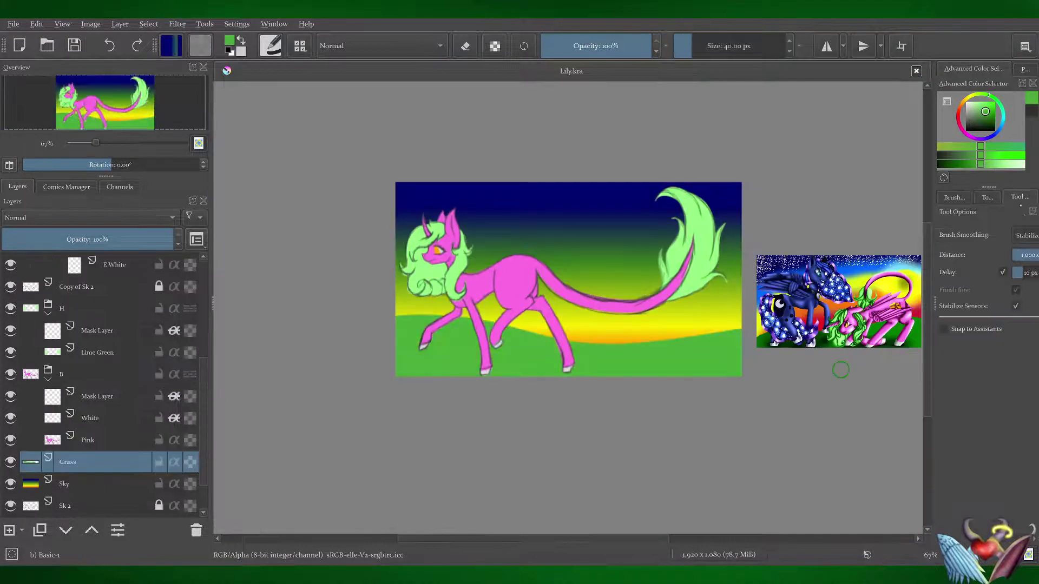
- Paint a yellow sun on the horizon and soft light-blue clouds on a layer named Clouds
{"action": "left_click", "coordinate": [995, 102]}
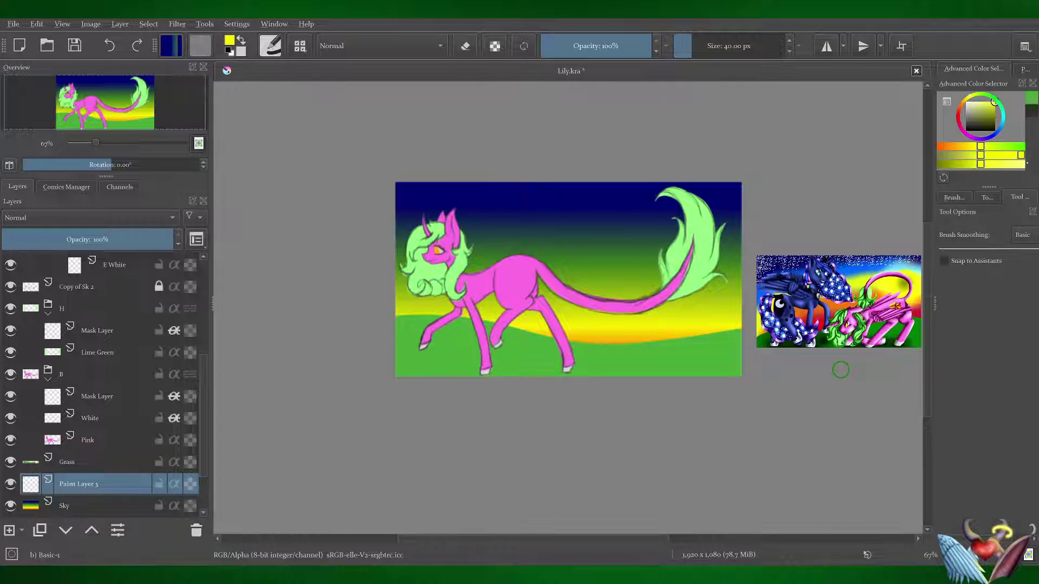
{"action": "left_click", "coordinate": [616, 340]}
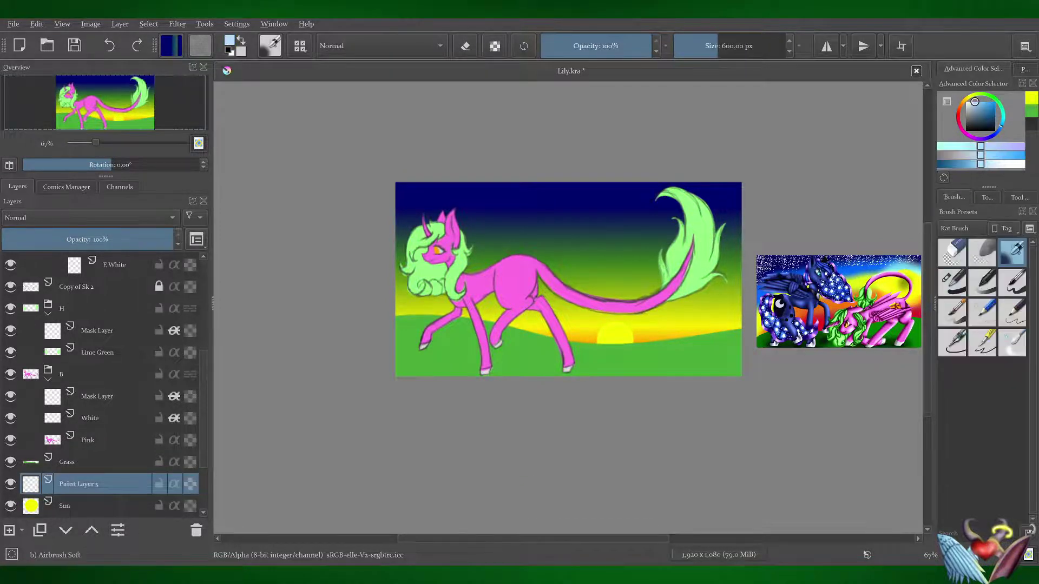
{"action": "left_click_drag", "start_coordinate": [519, 157], "coordinate": [590, 165]}
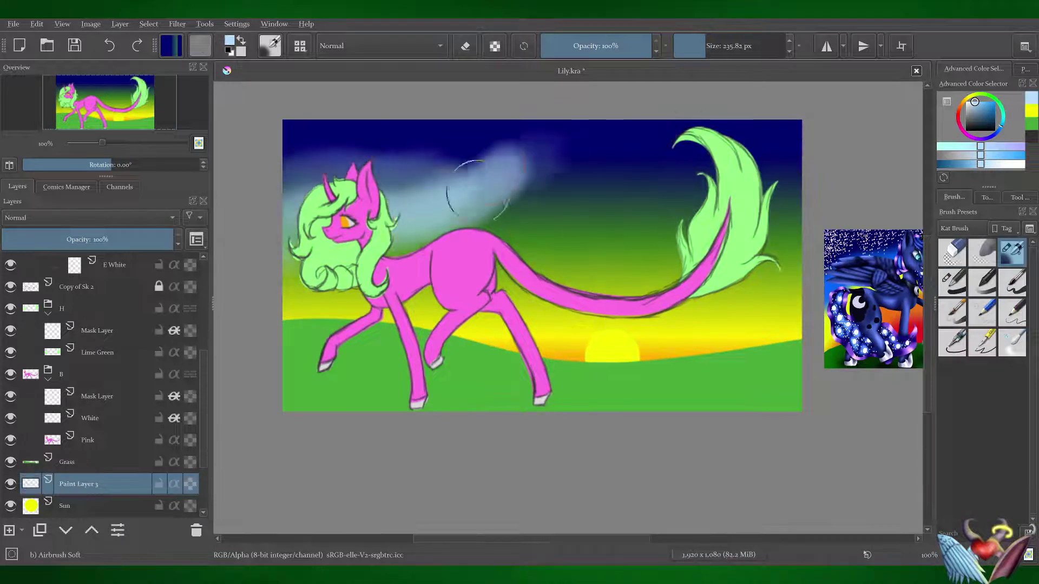
{"action": "left_click_drag", "start_coordinate": [685, 225], "coordinate": [779, 260]}
{"action": "mouse_move", "coordinate": [303, 254]}
{"action": "left_mouse_down"}
{"action": "mouse_move", "coordinate": [401, 239]}
{"action": "mouse_move", "coordinate": [487, 189]}
{"action": "left_mouse_up"}
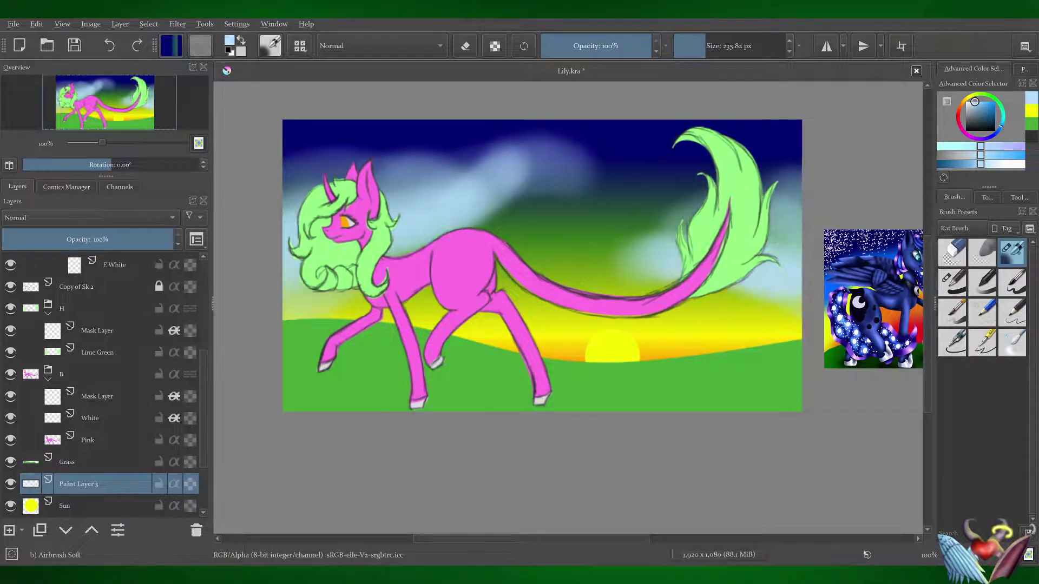
{"action": "double_click", "coordinate": [79, 484]}
{"action": "type", "text": "Clouds"}
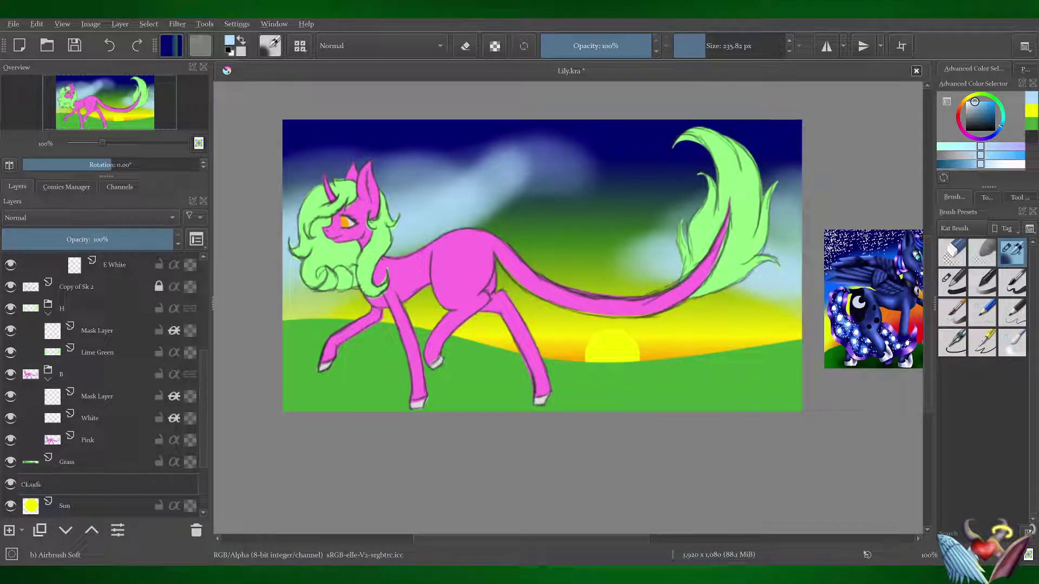
{"action": "key", "text": "Return"}
- On a new layer named Stars, paint stars with the starfield texture and sparkle stamp brushes
{"action": "left_click", "coordinate": [964, 228]}
{"action": "left_click", "coordinate": [995, 318]}
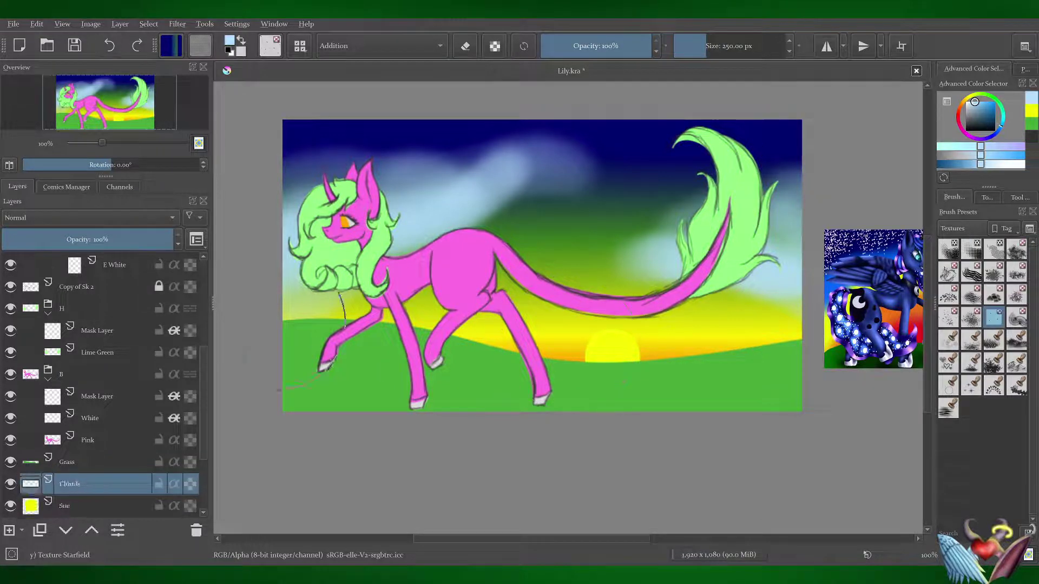
{"action": "key", "text": "Insert"}
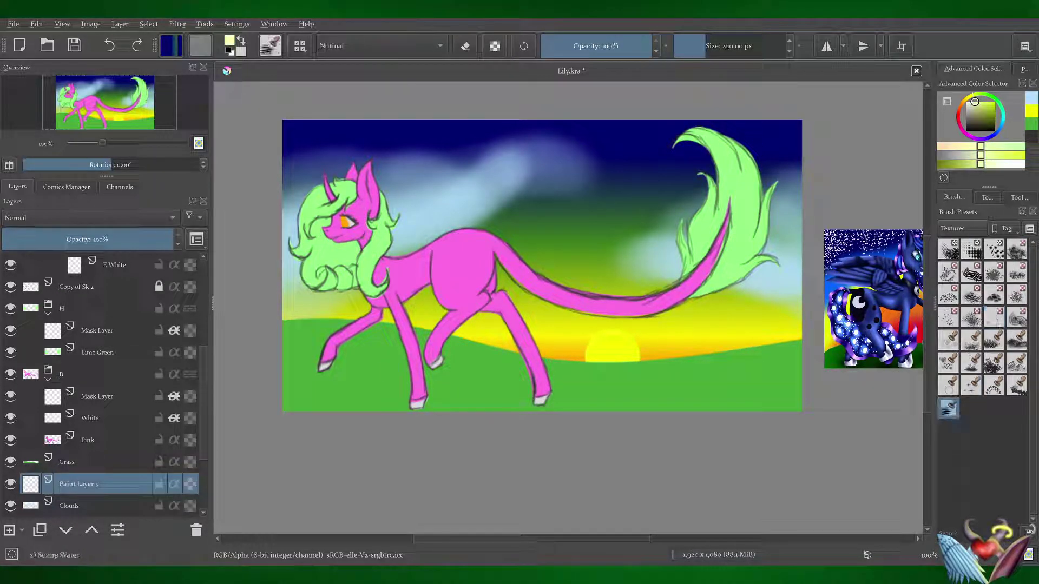
{"action": "left_click", "coordinate": [971, 318]}
{"action": "key", "text": "slash"}
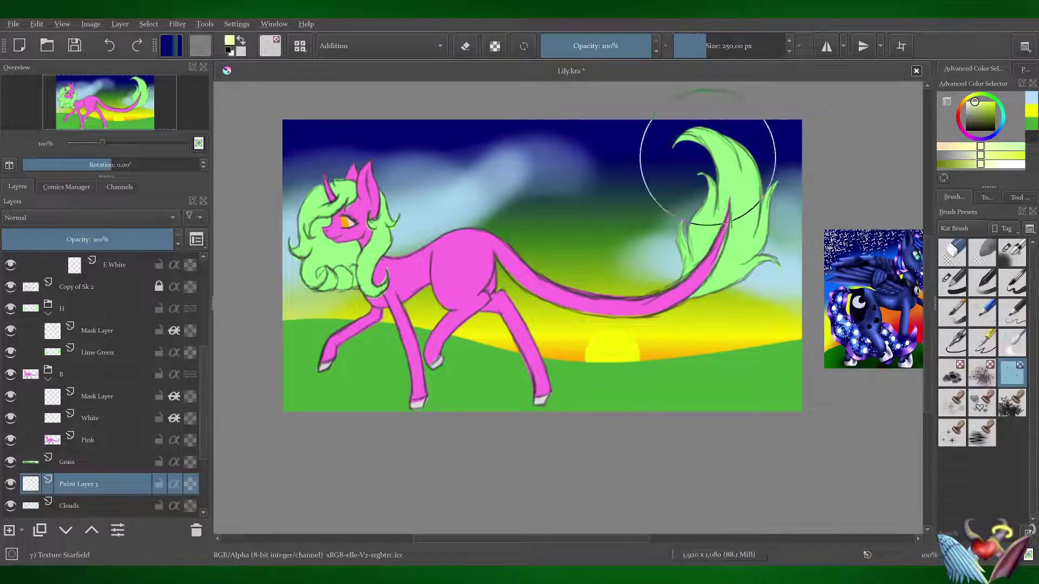
{"action": "left_click_drag", "start_coordinate": [416, 151], "coordinate": [579, 174]}
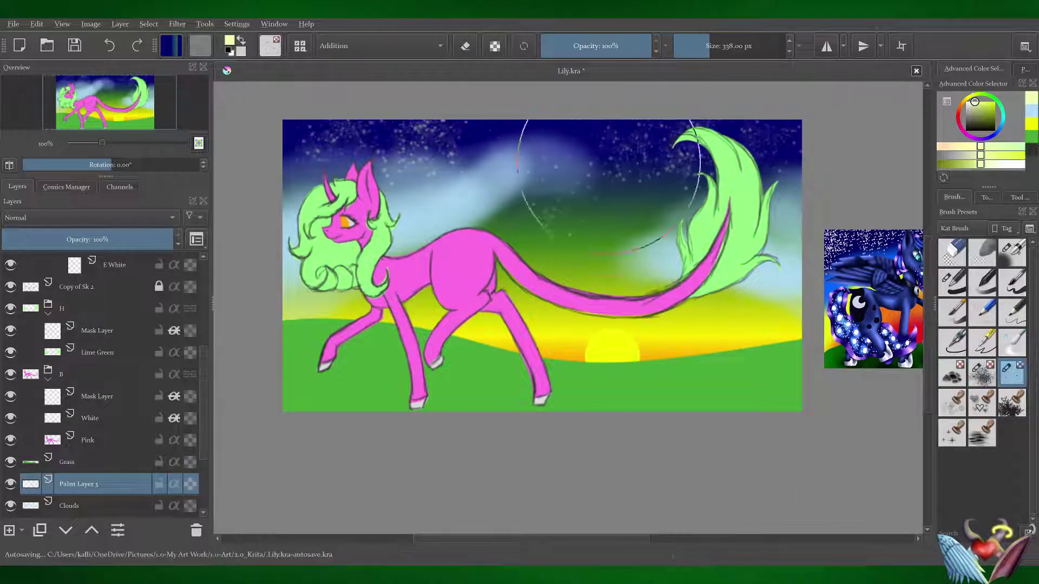
{"action": "left_click", "coordinate": [951, 433]}
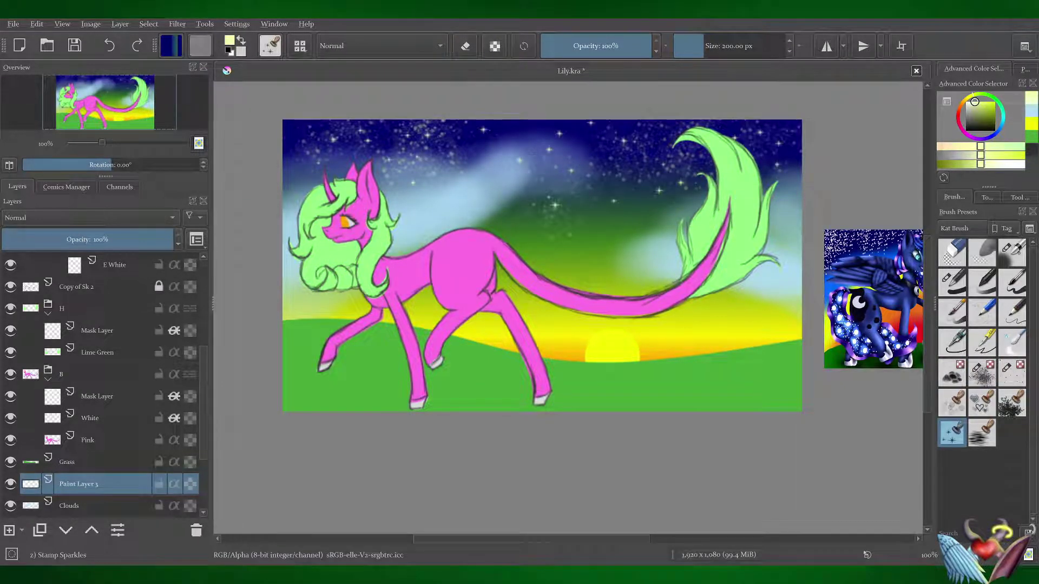
{"action": "key", "text": "F2"}
{"action": "type", "text": "Stars"}
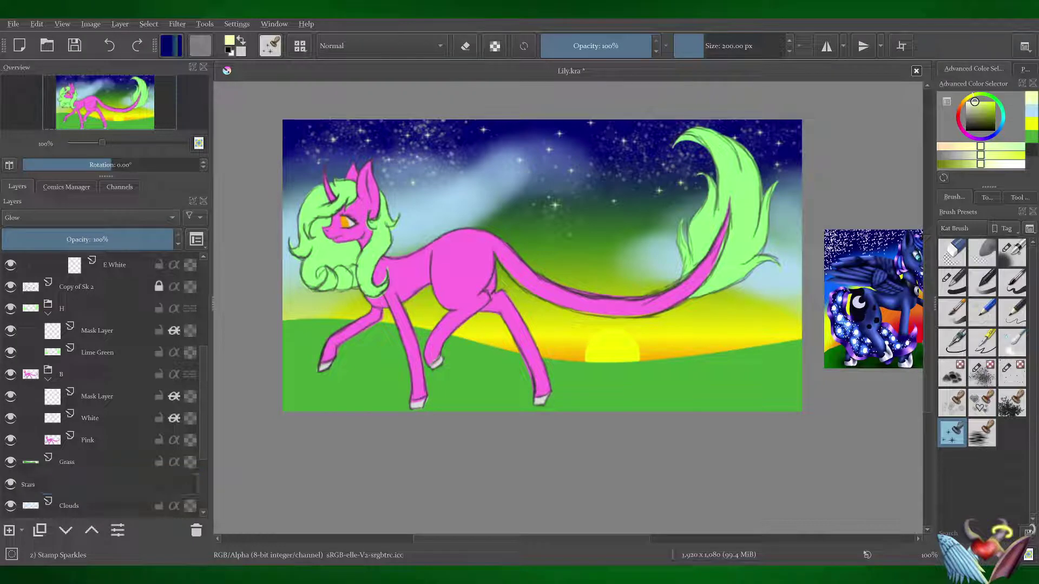
{"action": "key", "text": "Return"}
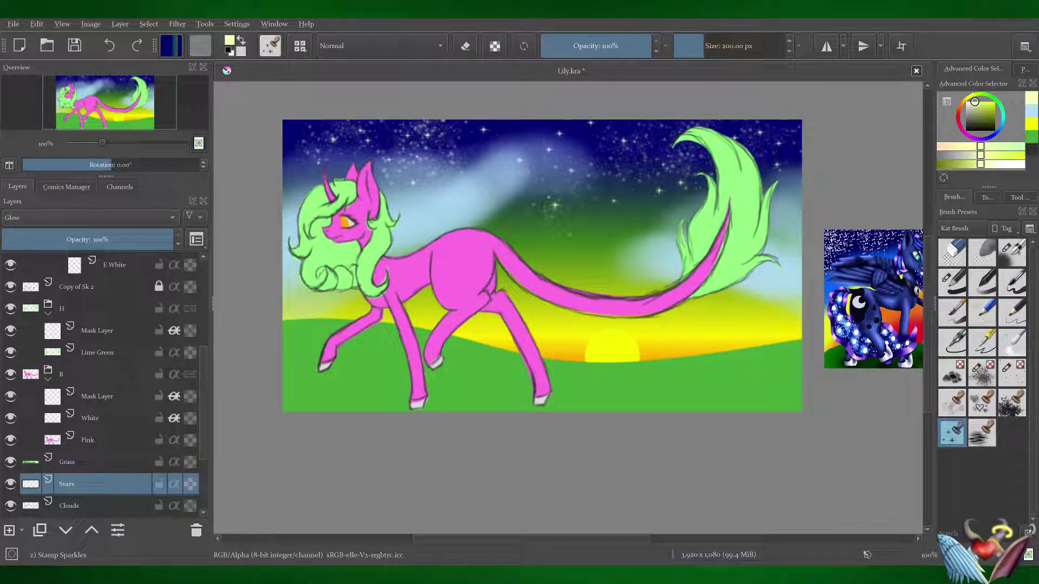
- Rename the sky clipping group to Sky and select the Grass and Clouds groups
{"action": "scroll", "coordinate": [108, 379], "scroll_direction": "down", "scroll_amount": 2}
{"action": "scroll", "coordinate": [108, 378], "scroll_direction": "down", "scroll_amount": 3}
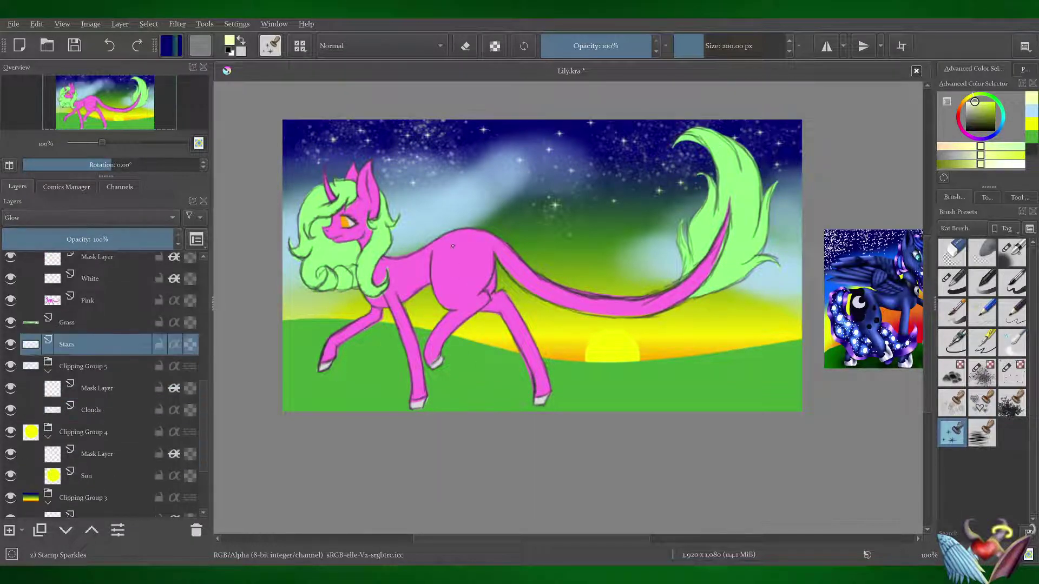
{"action": "scroll", "coordinate": [94, 351], "scroll_direction": "down", "scroll_amount": 4}
{"action": "left_click", "coordinate": [81, 395]}
{"action": "key", "text": "F2"}
{"action": "type", "text": "Sky"}
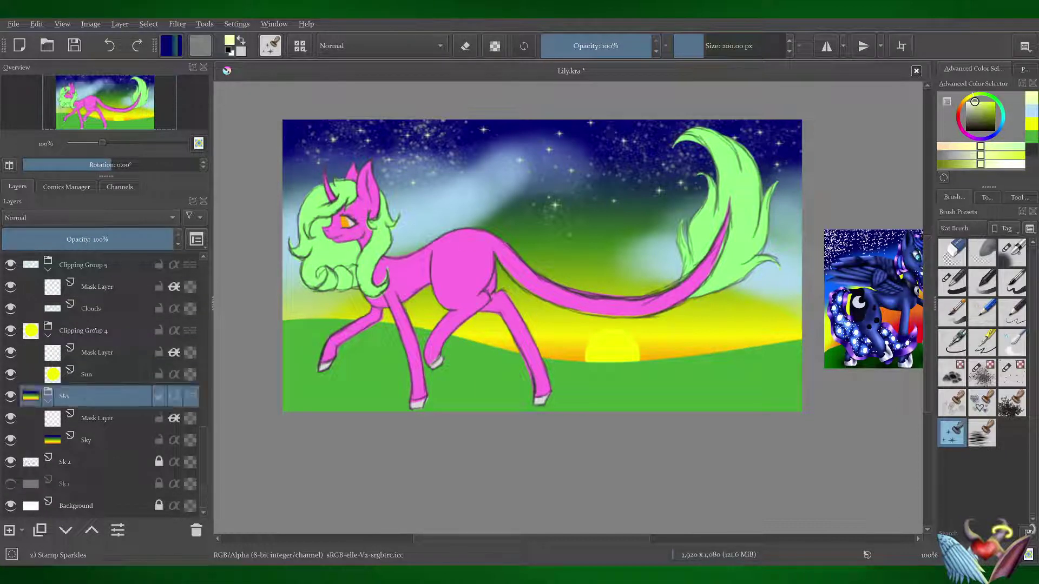
{"action": "key", "text": "Return"}
{"action": "scroll", "coordinate": [95, 352], "scroll_direction": "up", "scroll_amount": 4}
{"action": "left_click", "coordinate": [98, 398]}
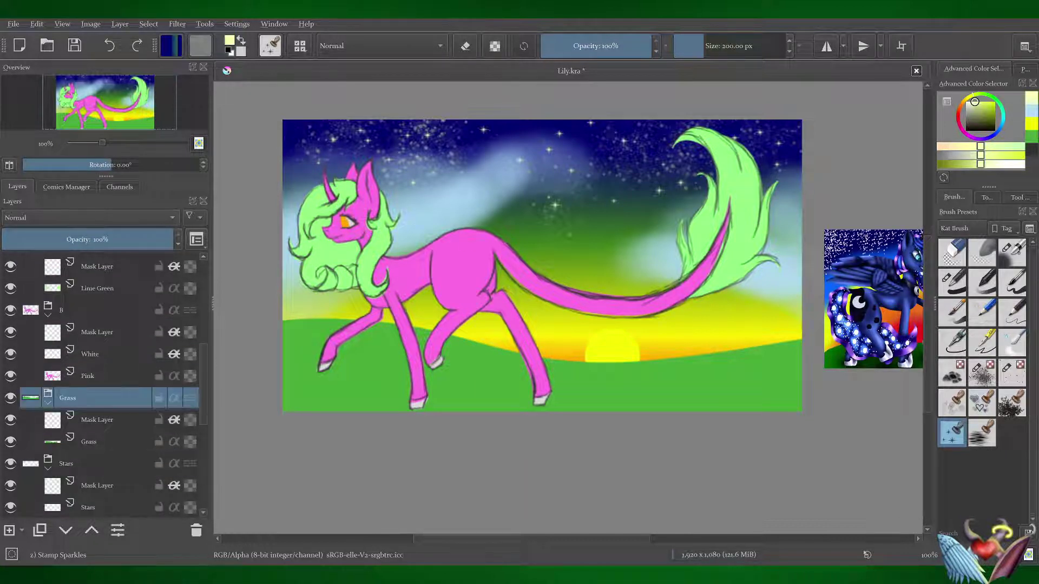
{"action": "scroll", "coordinate": [103, 379], "scroll_direction": "down", "scroll_amount": 2}
{"action": "scroll", "coordinate": [102, 379], "scroll_direction": "down", "scroll_amount": 2}
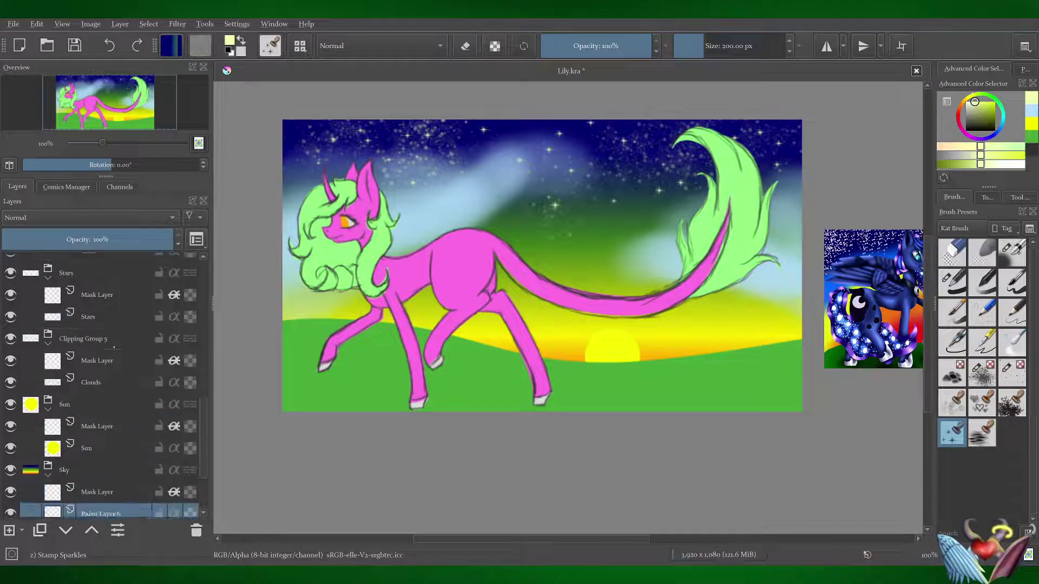
{"action": "left_click", "coordinate": [81, 338]}
{"action": "scroll", "coordinate": [103, 379], "scroll_direction": "down", "scroll_amount": 3}
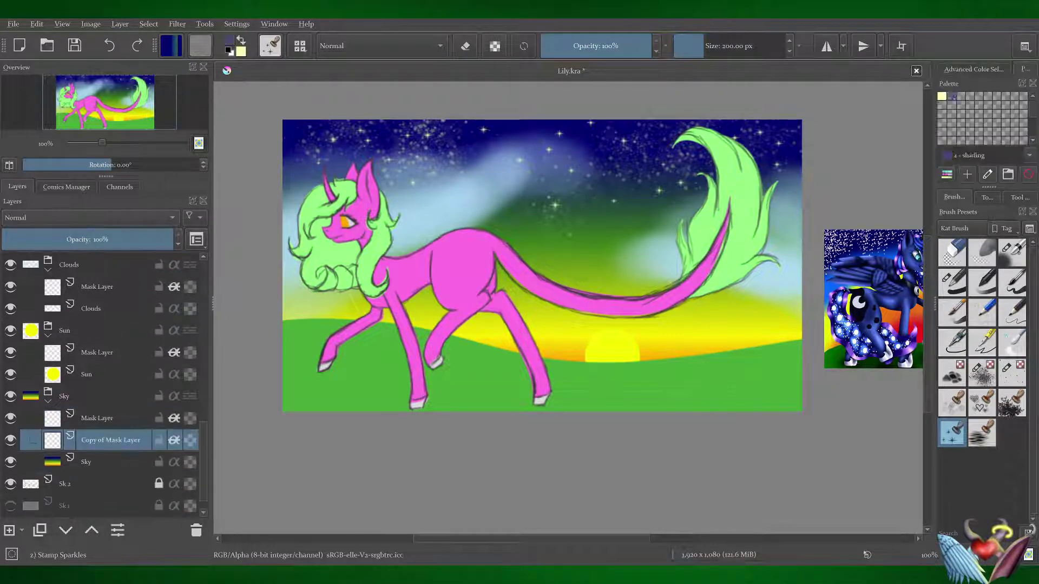
- Add a mask copy in the Sky group and blend dark blue into the upper sky
{"action": "left_click", "coordinate": [1012, 252]}
{"action": "left_click_drag", "start_coordinate": [347, 141], "coordinate": [487, 162]}
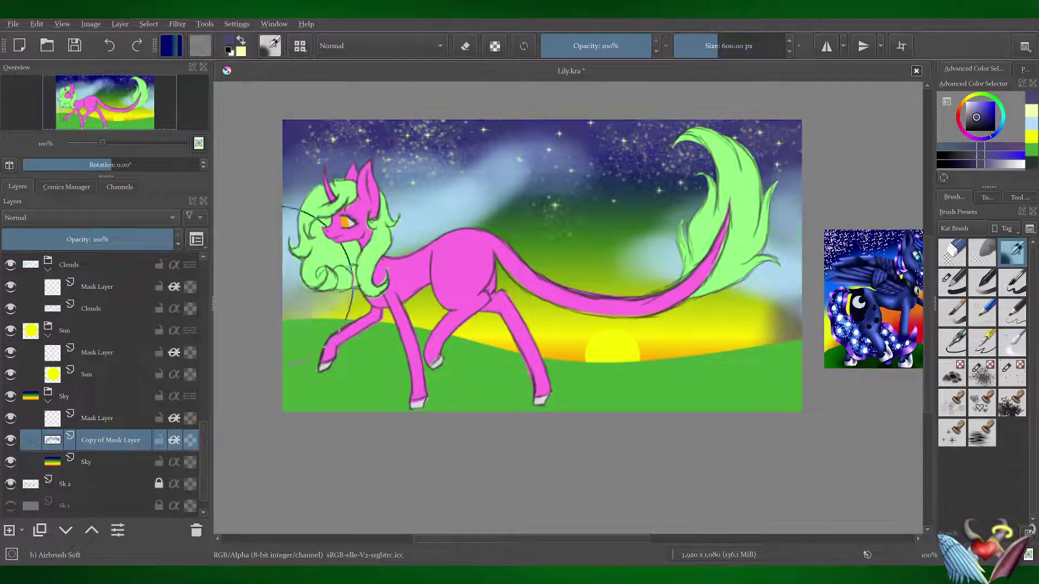
{"action": "left_click", "coordinate": [1012, 341]}
{"action": "left_click_drag", "start_coordinate": [541, 184], "coordinate": [574, 195]}
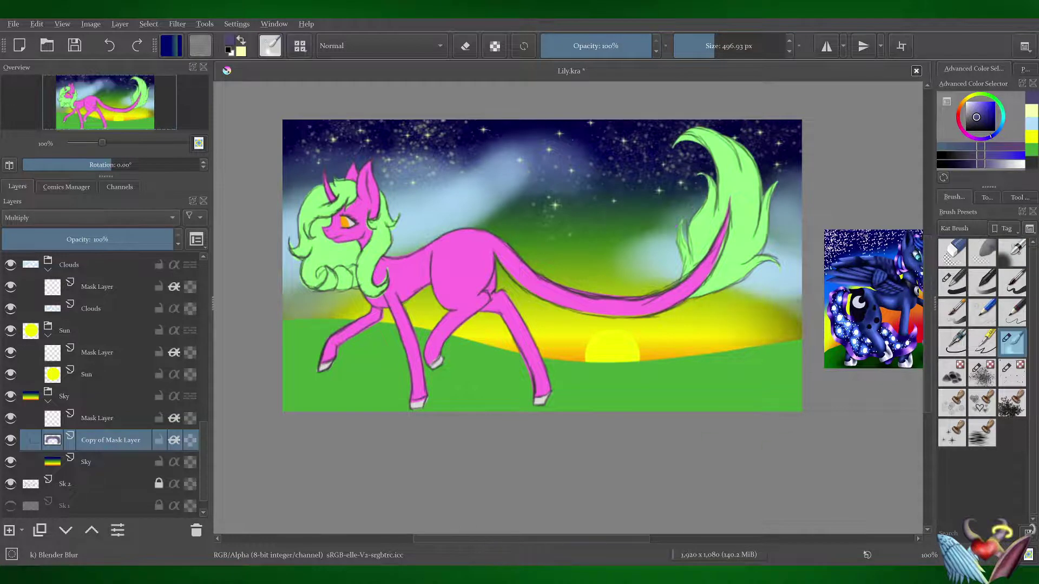
- Duplicate the sky mask layer and airbrush a soft yellow glow around the sun
{"action": "key", "text": "ctrl+j"}
{"action": "key", "text": "x"}
{"action": "left_click", "coordinate": [1012, 251]}
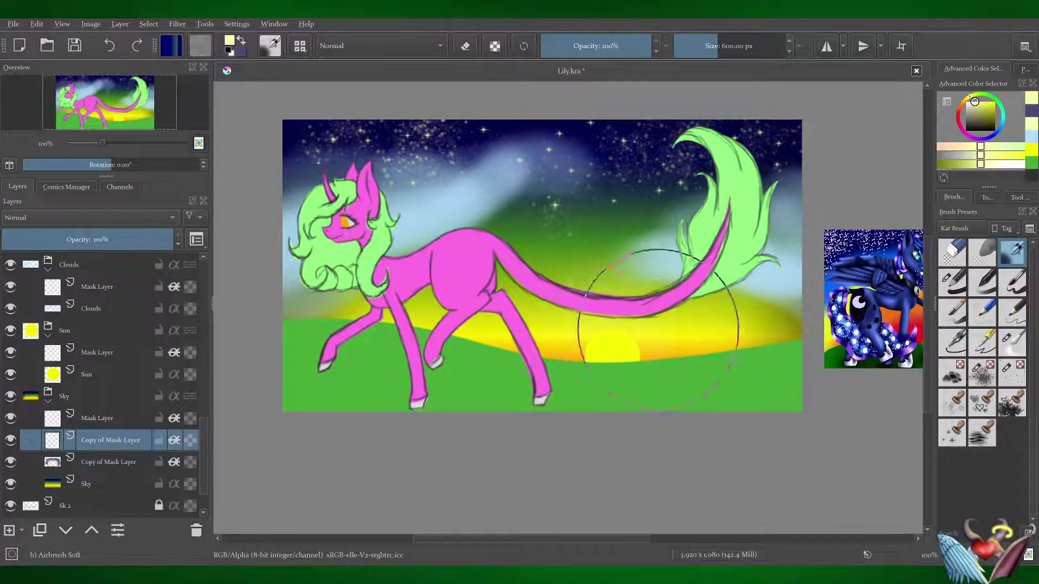
{"action": "left_click_drag", "start_coordinate": [617, 276], "coordinate": [479, 379]}
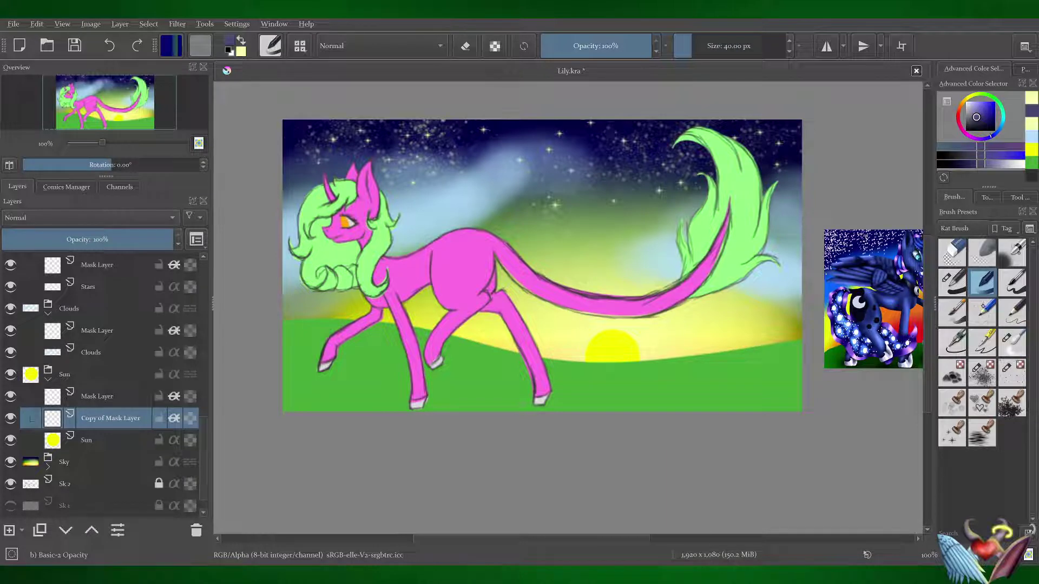
- Blur the sun into a soft glow and duplicate the mask copy as a lightening layer
{"action": "key", "text": "slash"}
{"action": "left_click_drag", "start_coordinate": [605, 356], "coordinate": [585, 357]}
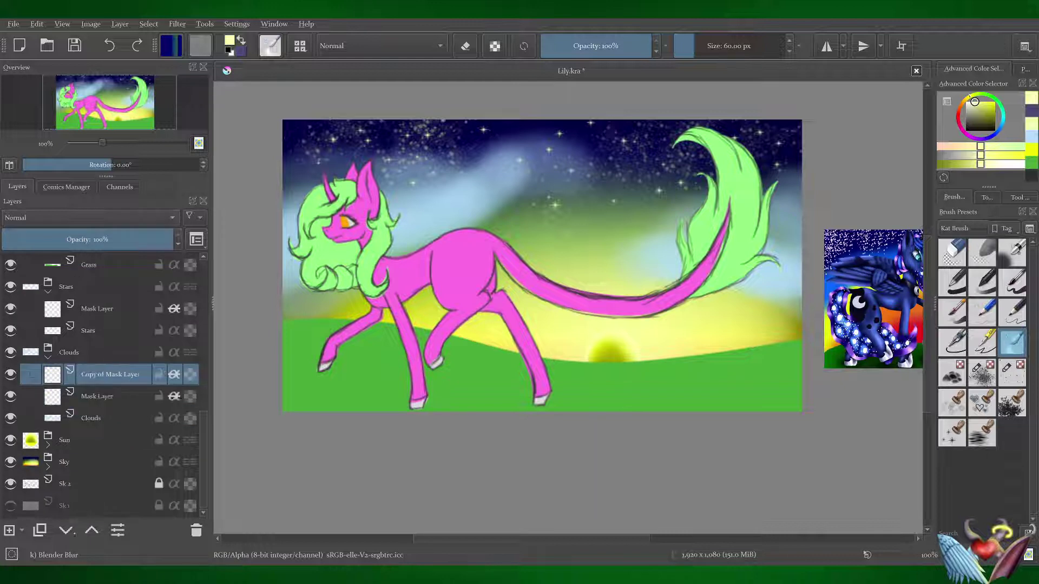
{"action": "key", "text": "slash"}
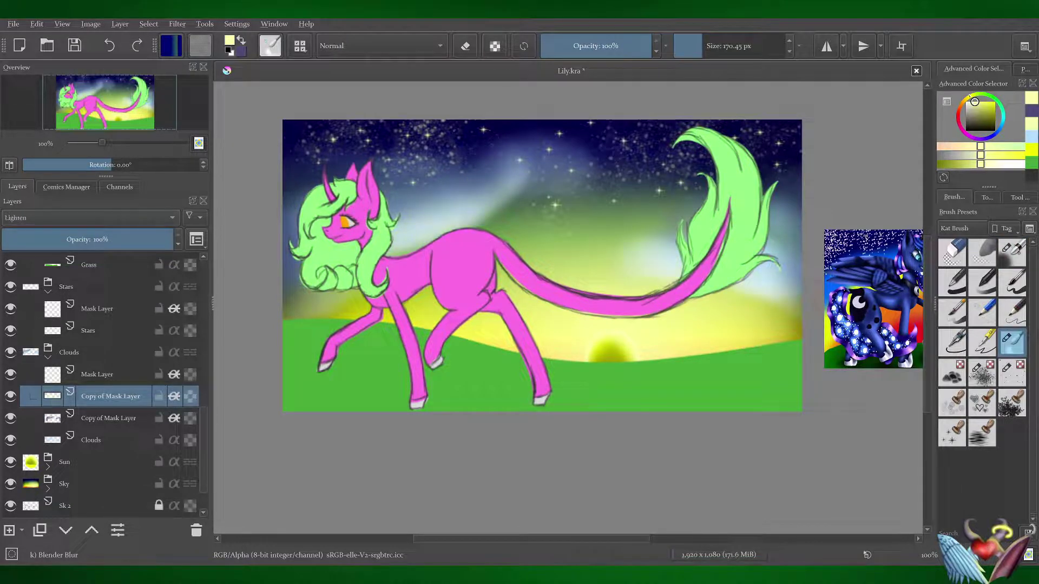
{"action": "key", "text": "slash"}
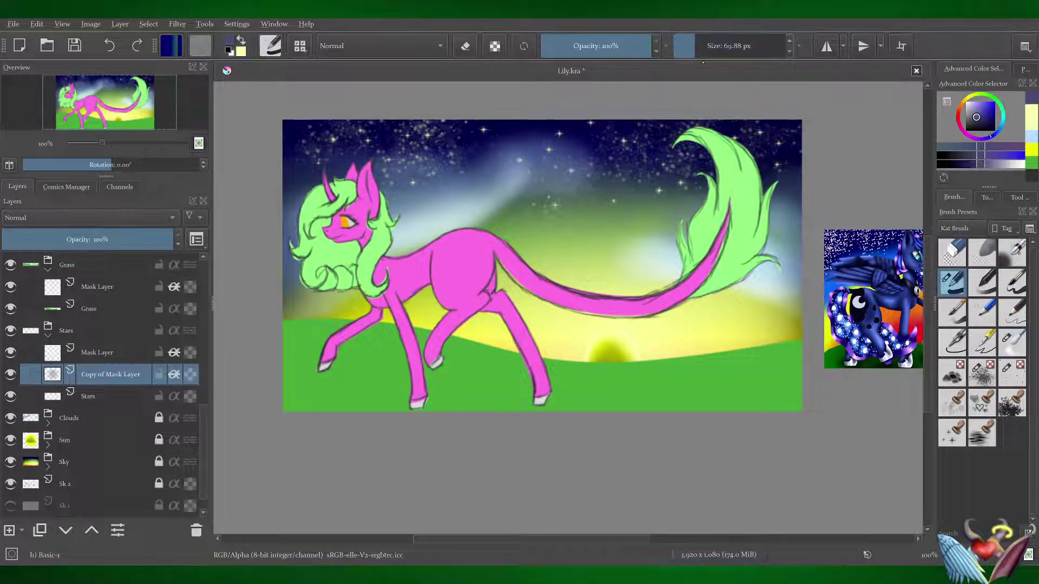
{"action": "key", "text": "slash"}
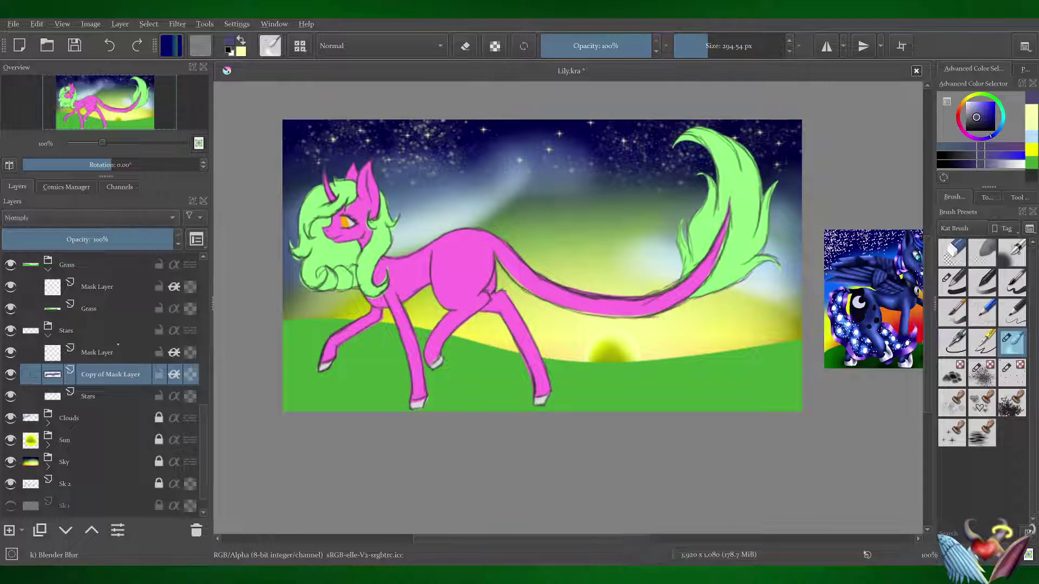
{"action": "key", "text": "ctrl+j"}
{"action": "key", "text": "x"}
{"action": "key", "text": "alt+shift+g"}
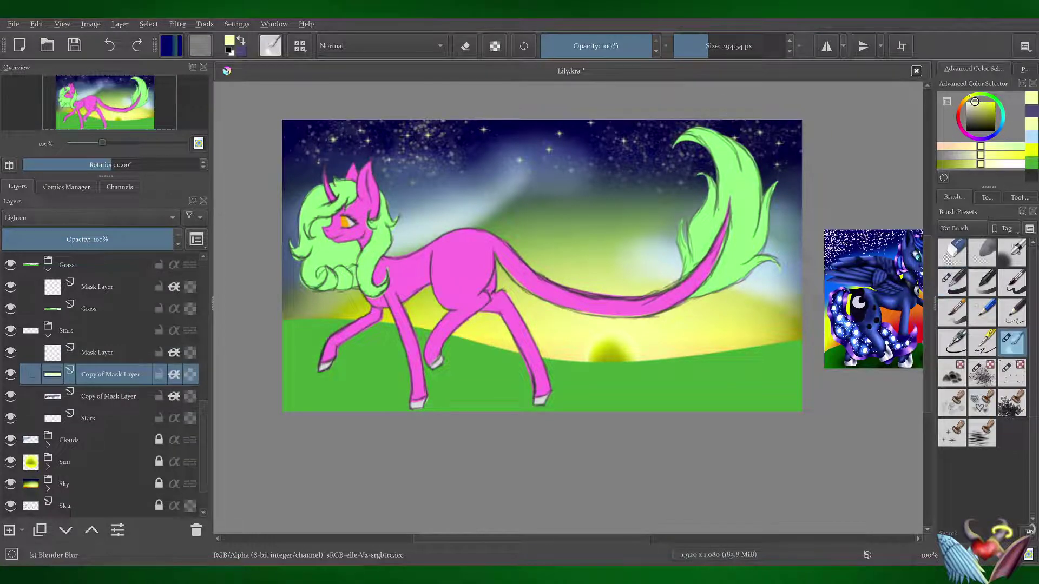
- Save, then stamp grass blades along the horizon and across the meadow on the Grass layer
{"action": "left_click", "coordinate": [48, 337]}
{"action": "key", "text": "ctrl+s"}
{"action": "left_click", "coordinate": [89, 374]}
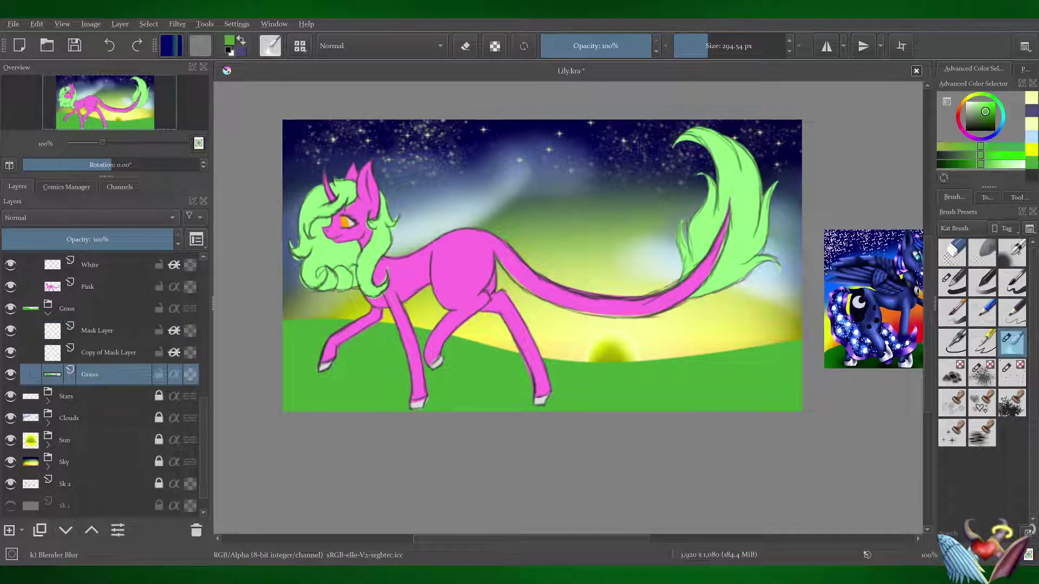
{"action": "left_click", "coordinate": [982, 403]}
{"action": "mouse_move", "coordinate": [799, 335]}
{"action": "left_mouse_down"}
{"action": "mouse_move", "coordinate": [696, 352]}
{"action": "mouse_move", "coordinate": [544, 354]}
{"action": "left_mouse_up"}
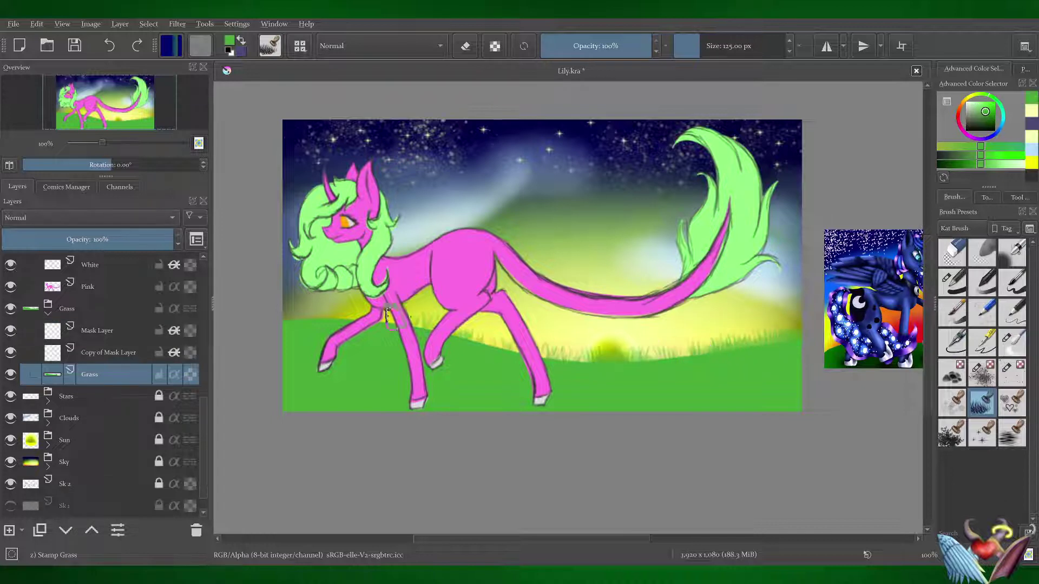
{"action": "left_click_drag", "start_coordinate": [292, 303], "coordinate": [357, 314]}
{"action": "mouse_move", "coordinate": [541, 354]}
{"action": "left_mouse_down"}
{"action": "mouse_move", "coordinate": [784, 338]}
{"action": "mouse_move", "coordinate": [454, 340]}
{"action": "mouse_move", "coordinate": [661, 360]}
{"action": "mouse_move", "coordinate": [747, 338]}
{"action": "mouse_move", "coordinate": [704, 411]}
{"action": "left_mouse_up"}
- Darken the bottom and side edges of the meadow with dark blue
{"action": "left_click", "coordinate": [952, 282]}
{"action": "left_click", "coordinate": [111, 352]}
{"action": "mouse_move", "coordinate": [287, 303]}
{"action": "left_mouse_down"}
{"action": "mouse_move", "coordinate": [401, 416]}
{"action": "mouse_move", "coordinate": [738, 408]}
{"action": "left_mouse_up"}
{"action": "left_click_drag", "start_coordinate": [649, 406], "coordinate": [303, 325]}
{"action": "left_click", "coordinate": [1013, 341]}
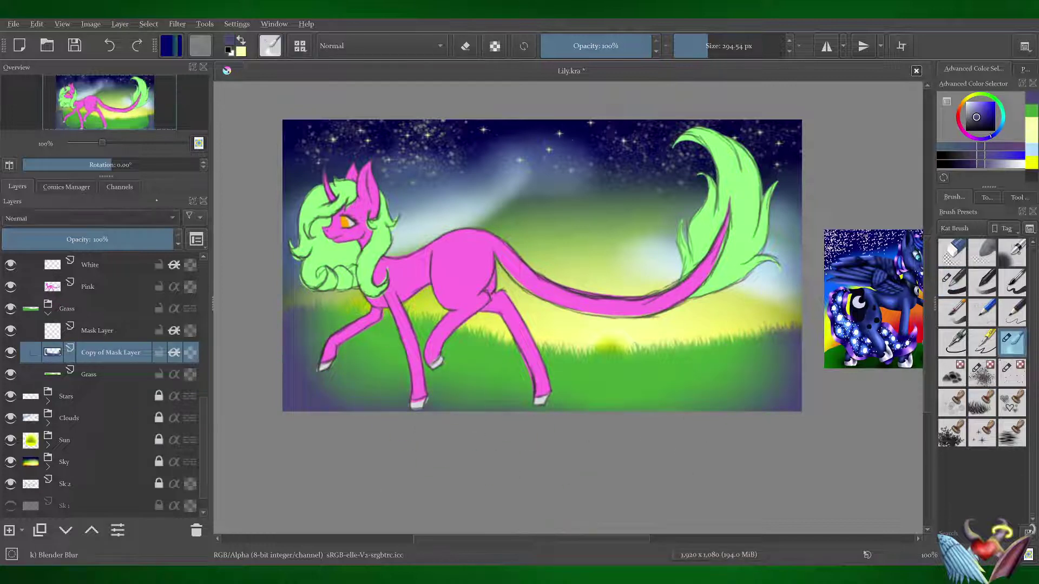
- On a new mask copy, paint dark shadows under the hooves and blur them softly
{"action": "key", "text": "ctrl+j"}
{"action": "left_click", "coordinate": [952, 282]}
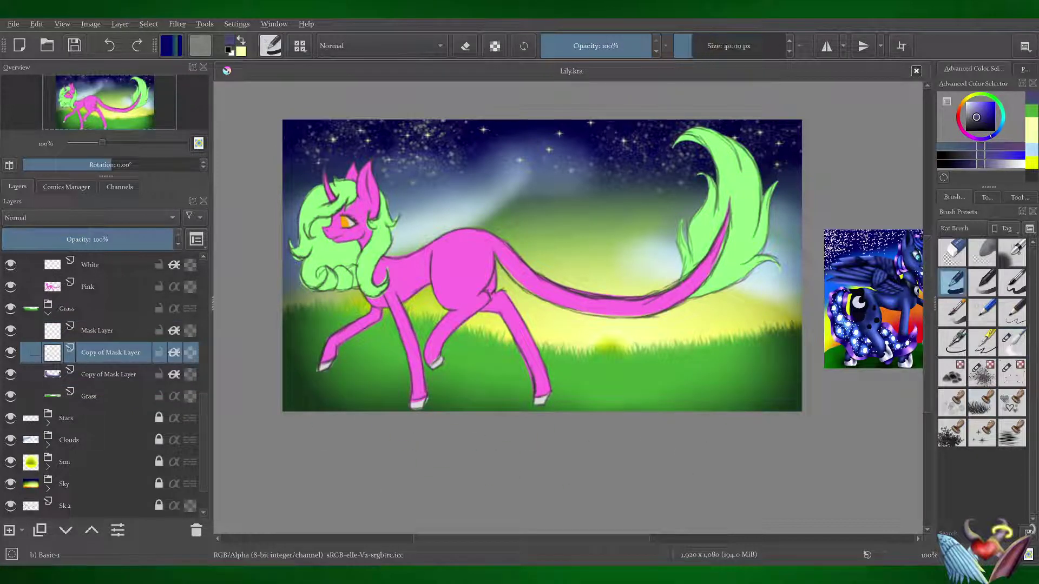
{"action": "left_click_drag", "start_coordinate": [324, 368], "coordinate": [295, 409]}
{"action": "left_click_drag", "start_coordinate": [441, 374], "coordinate": [427, 387]}
{"action": "left_click_drag", "start_coordinate": [528, 403], "coordinate": [552, 404]}
{"action": "mouse_move", "coordinate": [437, 367]}
{"action": "left_mouse_down"}
{"action": "mouse_move", "coordinate": [403, 392]}
{"action": "mouse_move", "coordinate": [428, 403]}
{"action": "left_mouse_up"}
{"action": "key", "text": "slash"}
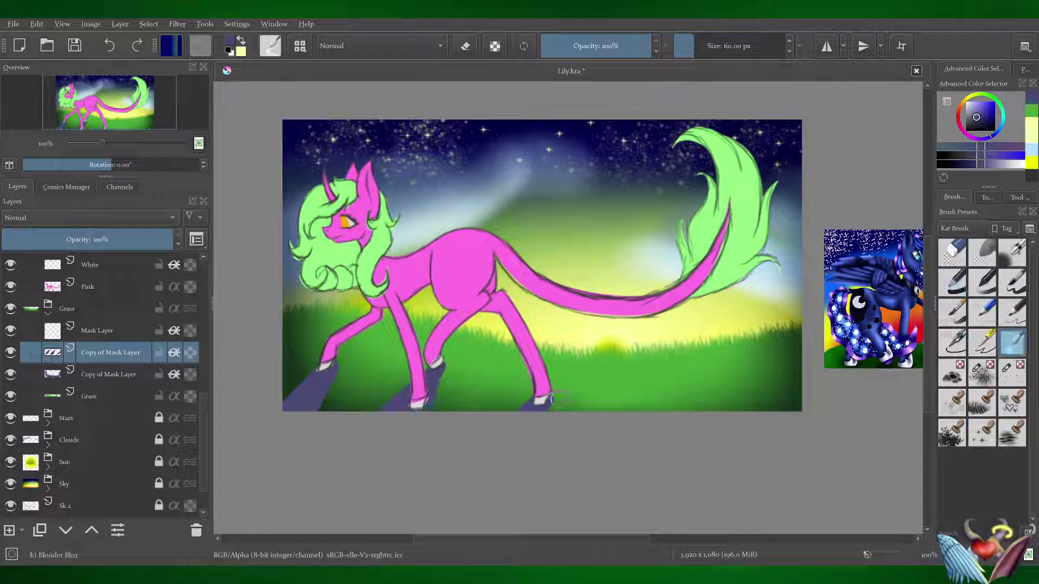
{"action": "left_click_drag", "start_coordinate": [344, 360], "coordinate": [292, 398]}
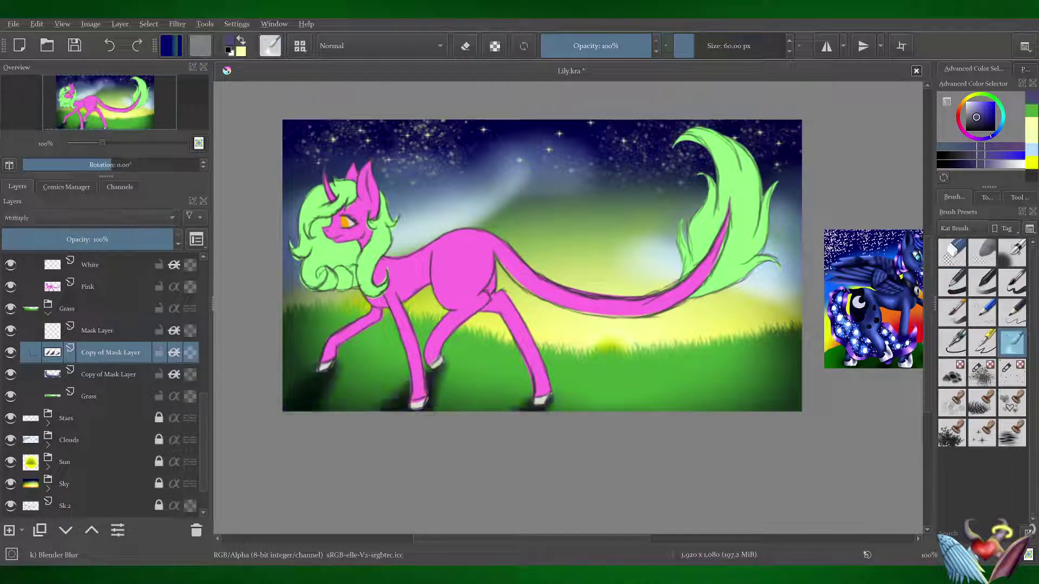
- On another copy, paint pale yellow light over the lower grass, blend it, and soft-erase parts
{"action": "key", "text": "ctrl+j"}
{"action": "key", "text": "x"}
{"action": "key", "text": "slash"}
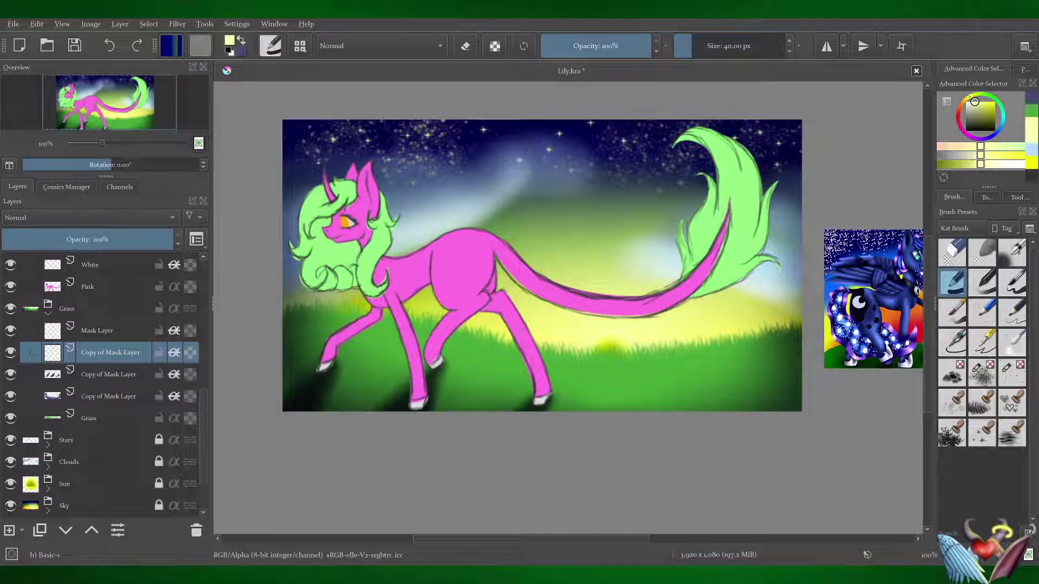
{"action": "left_click_drag", "start_coordinate": [746, 378], "coordinate": [378, 352]}
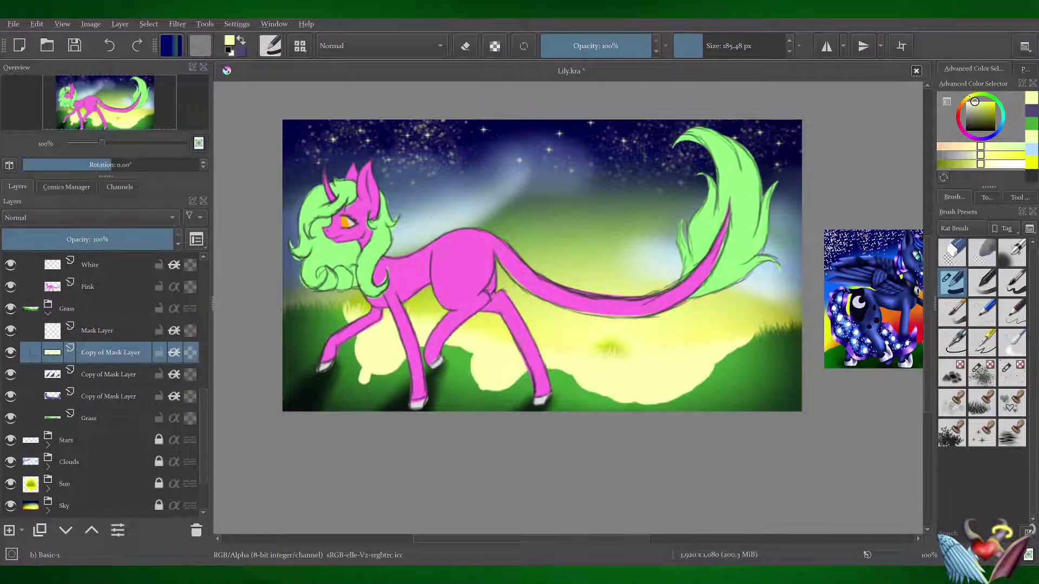
{"action": "key", "text": "slash"}
{"action": "mouse_move", "coordinate": [758, 336]}
{"action": "left_mouse_down"}
{"action": "mouse_move", "coordinate": [352, 394]}
{"action": "mouse_move", "coordinate": [382, 423]}
{"action": "mouse_move", "coordinate": [638, 424]}
{"action": "left_mouse_up"}
{"action": "left_click", "coordinate": [982, 252]}
{"action": "left_click_drag", "start_coordinate": [673, 348], "coordinate": [477, 357]}
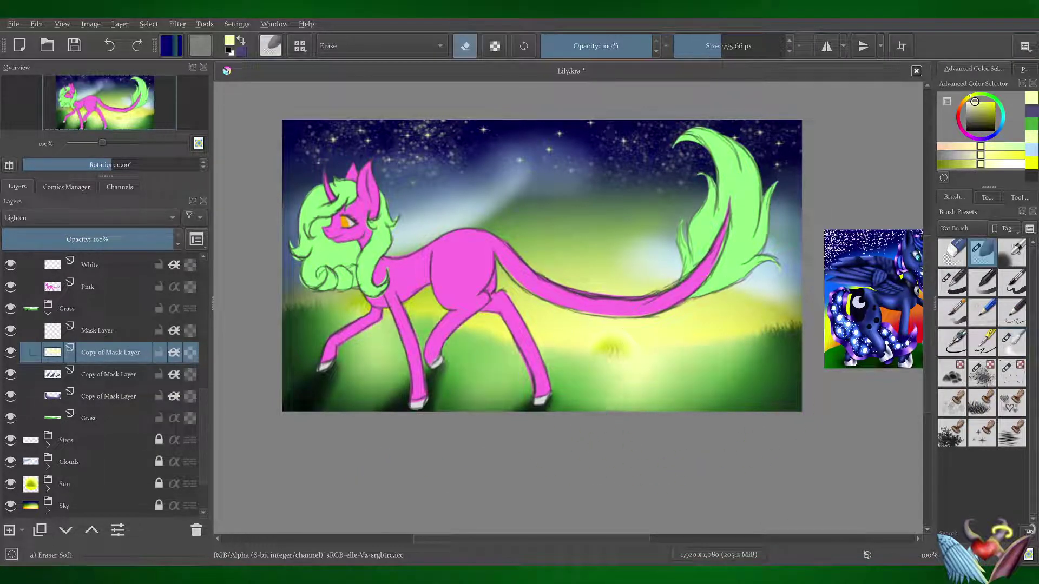
{"action": "key", "text": "slash"}
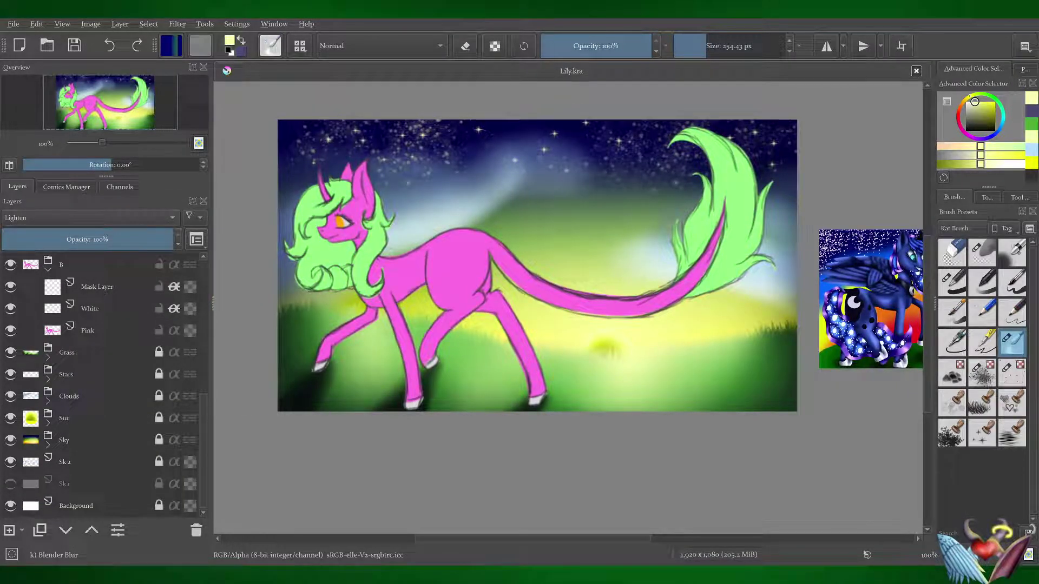
- Group the body layers into a new group named B
{"action": "scroll", "coordinate": [103, 379], "scroll_direction": "up", "scroll_amount": 2}
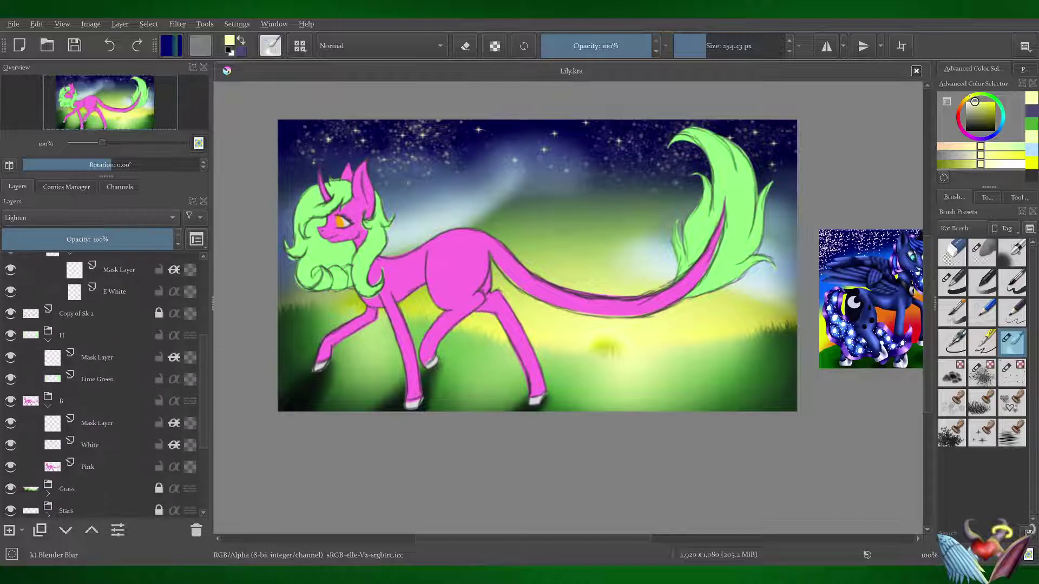
{"action": "key", "text": "ctrl+g"}
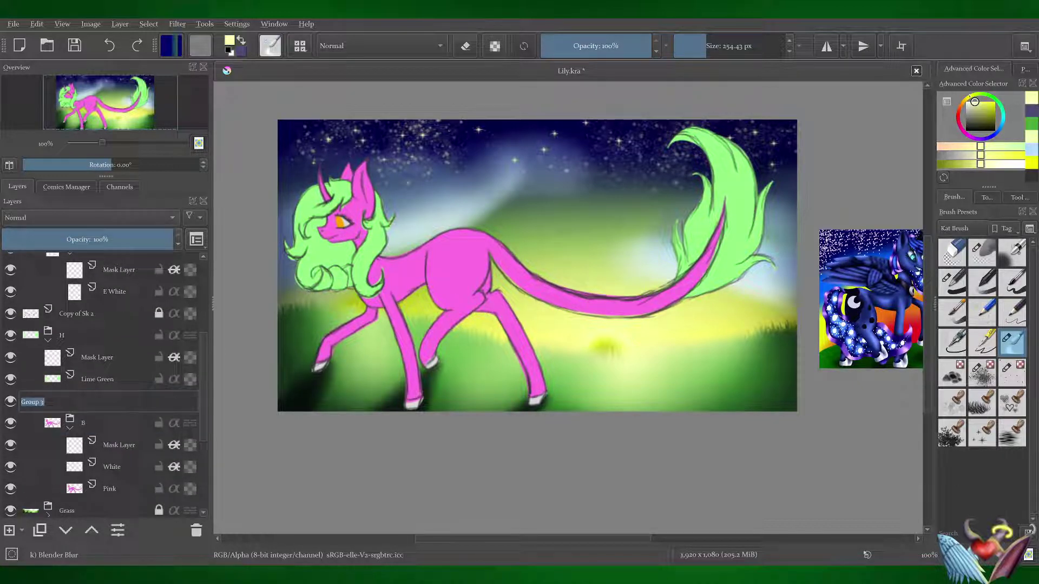
{"action": "type", "text": "B"}
{"action": "key", "text": "Return"}
- Add a new empty paint layer named CM inside group B
{"action": "key", "text": "Insert"}
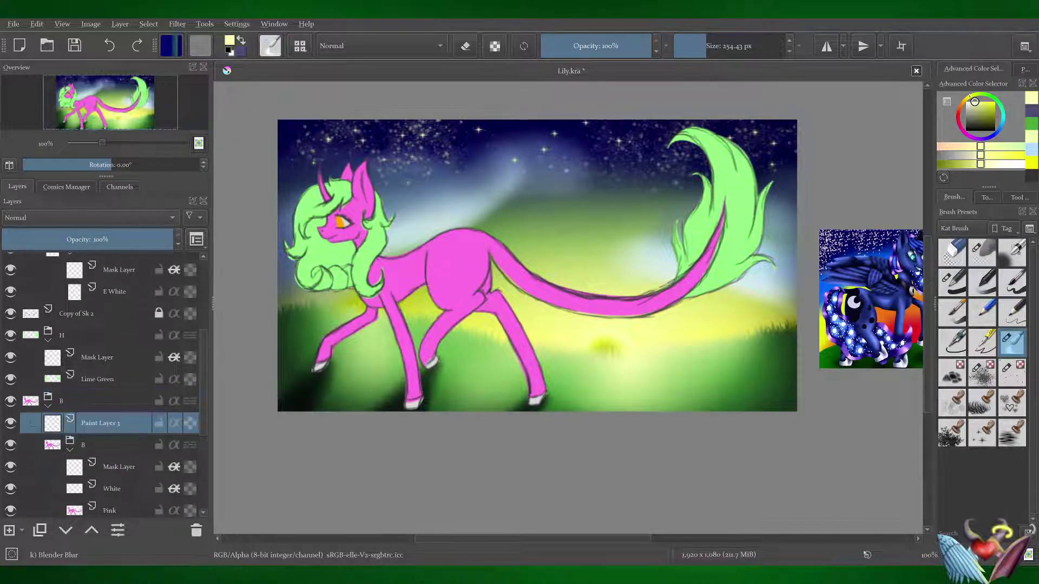
{"action": "key", "text": "F2"}
{"action": "type", "text": "CM"}
{"action": "key", "text": "Return"}
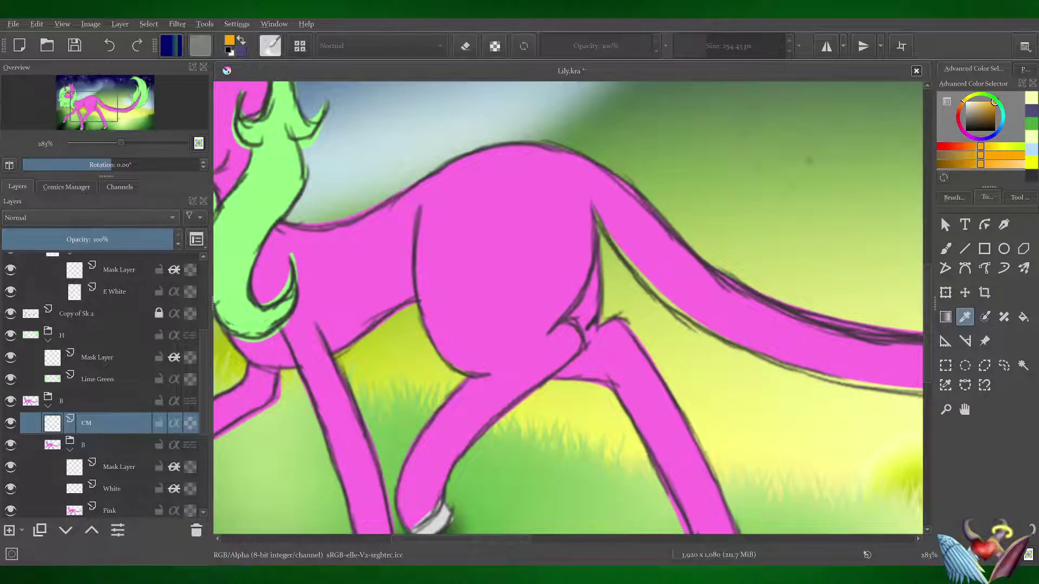
- With the fine ink liner, sketch an orange lily with petals on the unicorn's flank
{"action": "key", "text": "plus"}
{"action": "left_click", "coordinate": [954, 197]}
{"action": "left_click", "coordinate": [954, 342]}
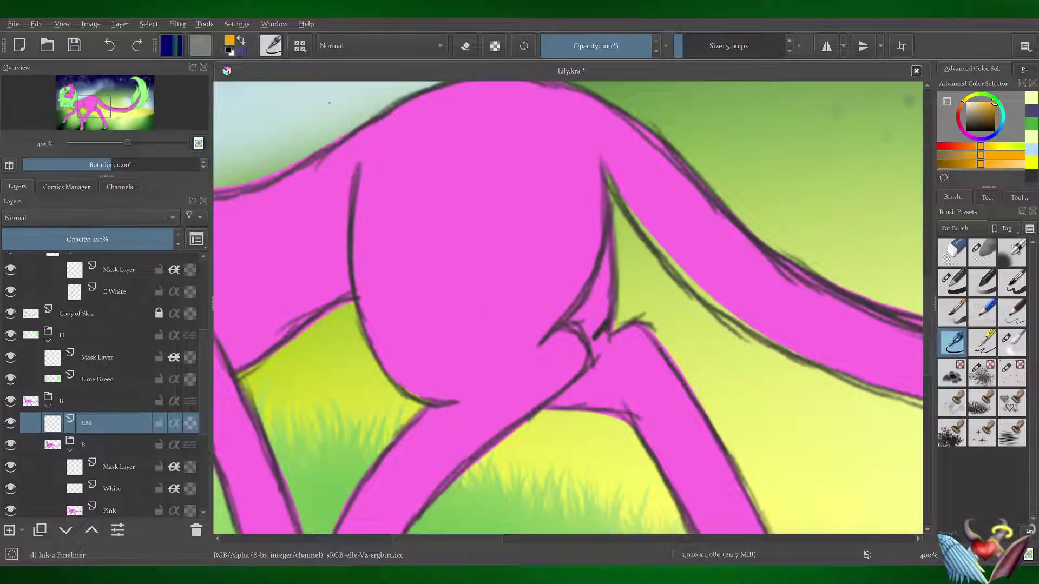
{"action": "mouse_move", "coordinate": [424, 208]}
{"action": "left_mouse_down"}
{"action": "mouse_move", "coordinate": [432, 274]}
{"action": "mouse_move", "coordinate": [406, 311]}
{"action": "left_mouse_up"}
{"action": "left_click_drag", "start_coordinate": [403, 270], "coordinate": [480, 203]}
{"action": "left_click_drag", "start_coordinate": [471, 217], "coordinate": [511, 289]}
{"action": "left_click_drag", "start_coordinate": [393, 244], "coordinate": [476, 190]}
{"action": "left_click_drag", "start_coordinate": [527, 216], "coordinate": [507, 314]}
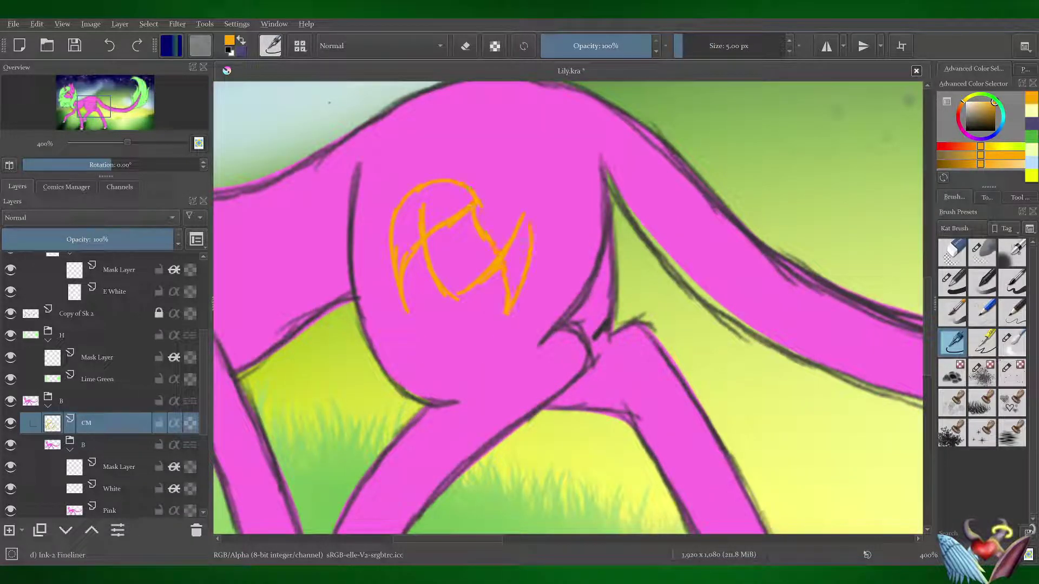
{"action": "left_click_drag", "start_coordinate": [420, 157], "coordinate": [374, 202]}
{"action": "left_click_drag", "start_coordinate": [501, 187], "coordinate": [560, 254]}
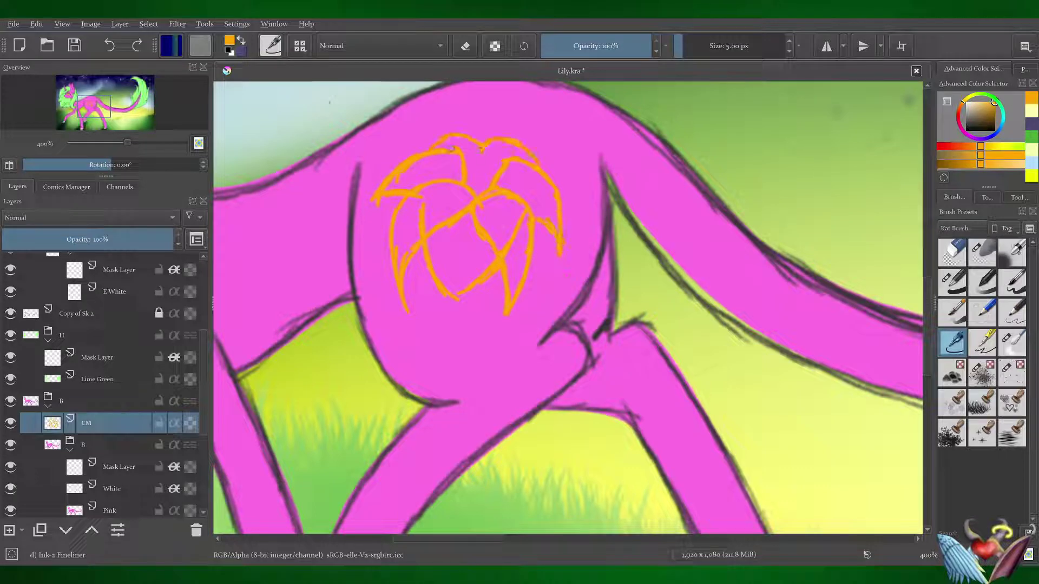
- Add two stems with a heart at the bottom, then tilt the sketch into place
{"action": "left_click", "coordinate": [988, 197]}
{"action": "mouse_move", "coordinate": [490, 249]}
{"action": "left_mouse_down"}
{"action": "mouse_move", "coordinate": [460, 325]}
{"action": "mouse_move", "coordinate": [482, 382]}
{"action": "left_mouse_up"}
{"action": "left_click_drag", "start_coordinate": [463, 246], "coordinate": [449, 344]}
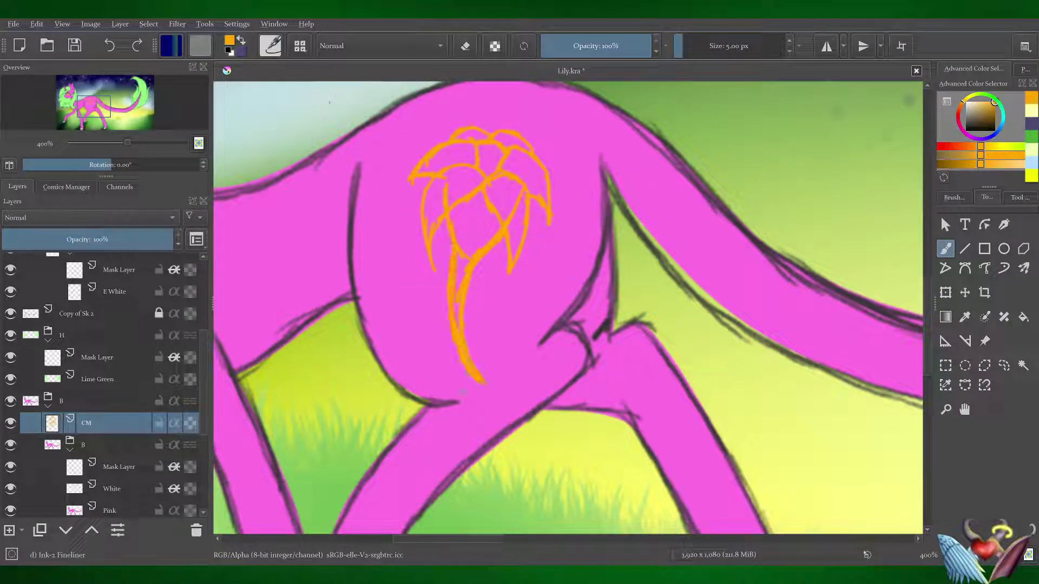
{"action": "left_click_drag", "start_coordinate": [500, 294], "coordinate": [471, 322]}
{"action": "key", "text": "ctrl+t"}
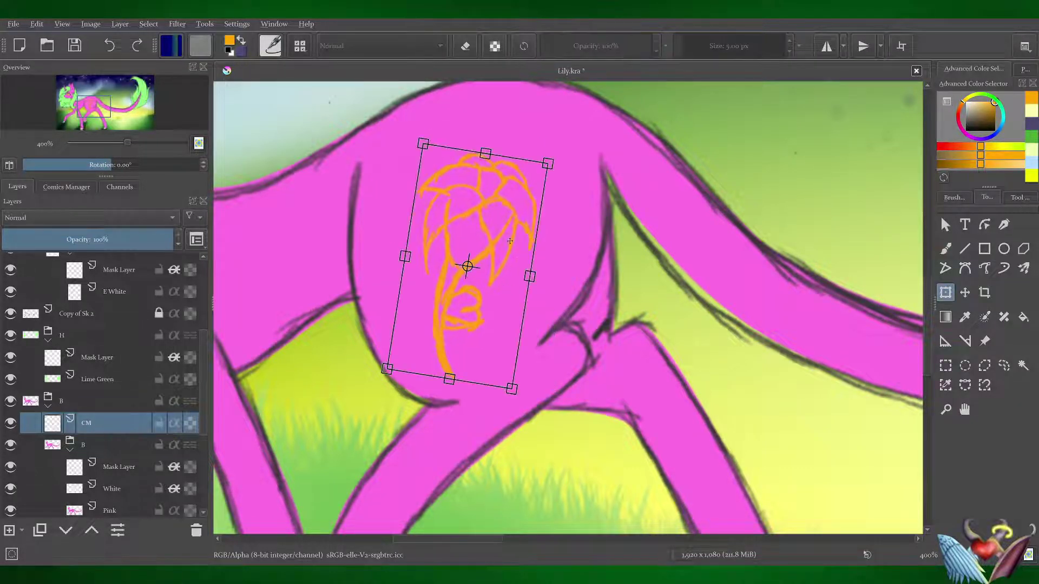
{"action": "left_click_drag", "start_coordinate": [466, 267], "coordinate": [460, 273]}
{"action": "key", "text": "Return"}
- Recolour the sketch lines dark and add a new layer named CM above it
{"action": "key", "text": "b"}
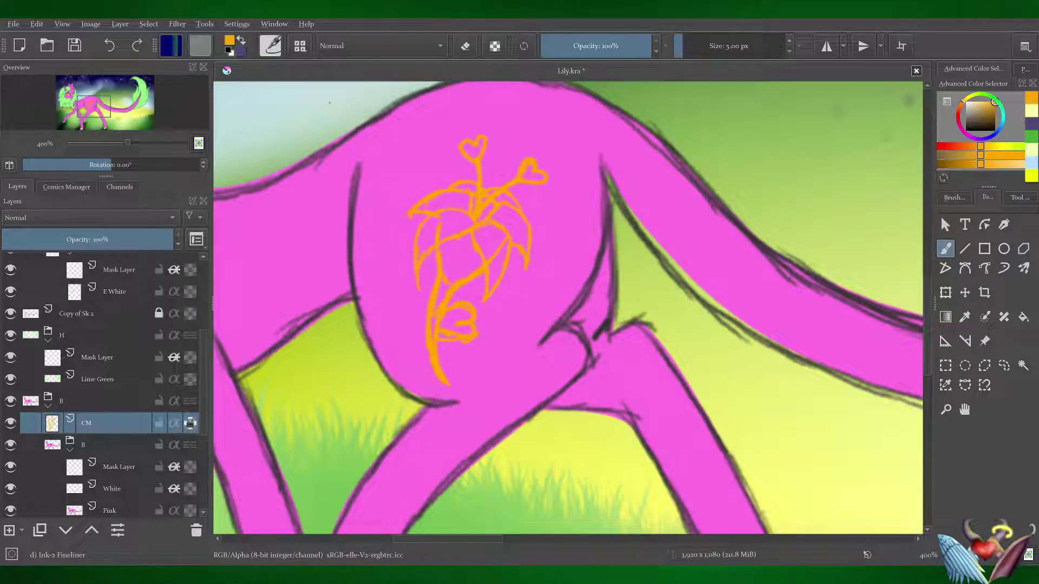
{"action": "key", "text": "x"}
{"action": "key", "text": "shift+BackSpace"}
{"action": "key", "text": "Insert"}
{"action": "type", "text": "CM"}
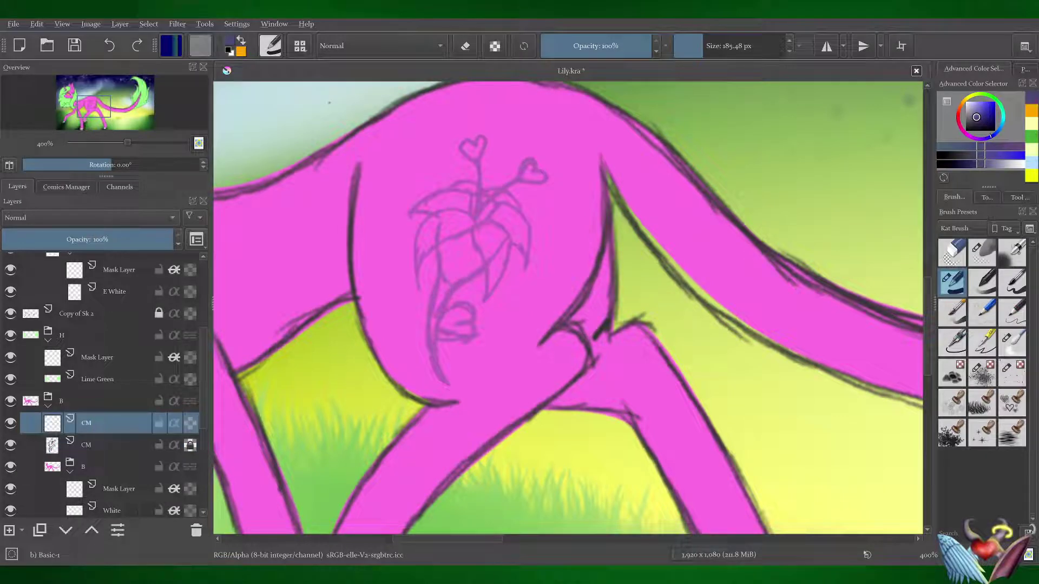
- Outline the lily's stem and petals in orange
{"action": "left_click_drag", "start_coordinate": [446, 416], "coordinate": [439, 346]}
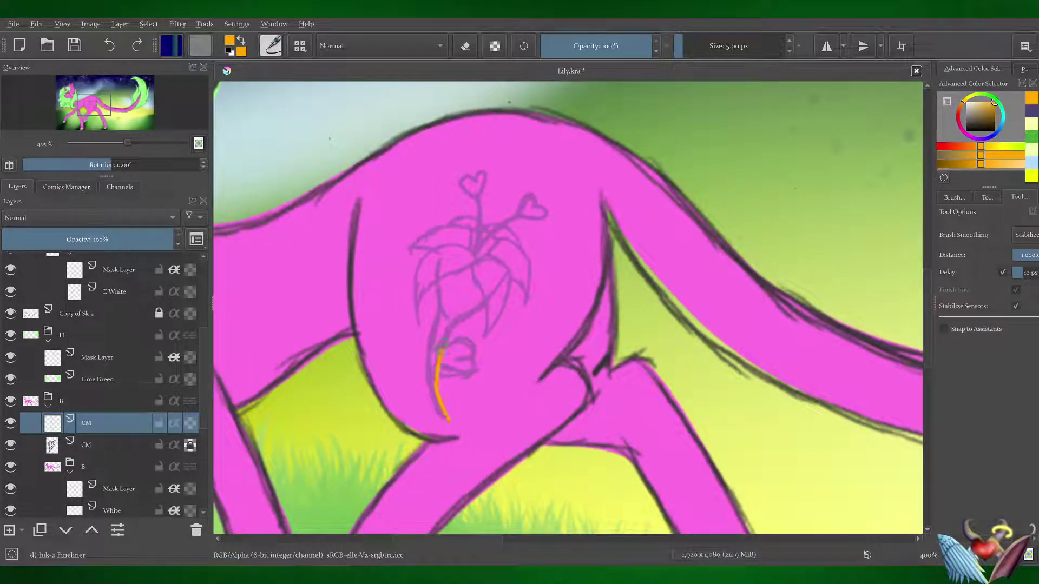
{"action": "left_click_drag", "start_coordinate": [448, 419], "coordinate": [437, 276]}
{"action": "key", "text": "plus"}
{"action": "left_click_drag", "start_coordinate": [424, 336], "coordinate": [468, 220]}
{"action": "left_click_drag", "start_coordinate": [549, 249], "coordinate": [513, 355]}
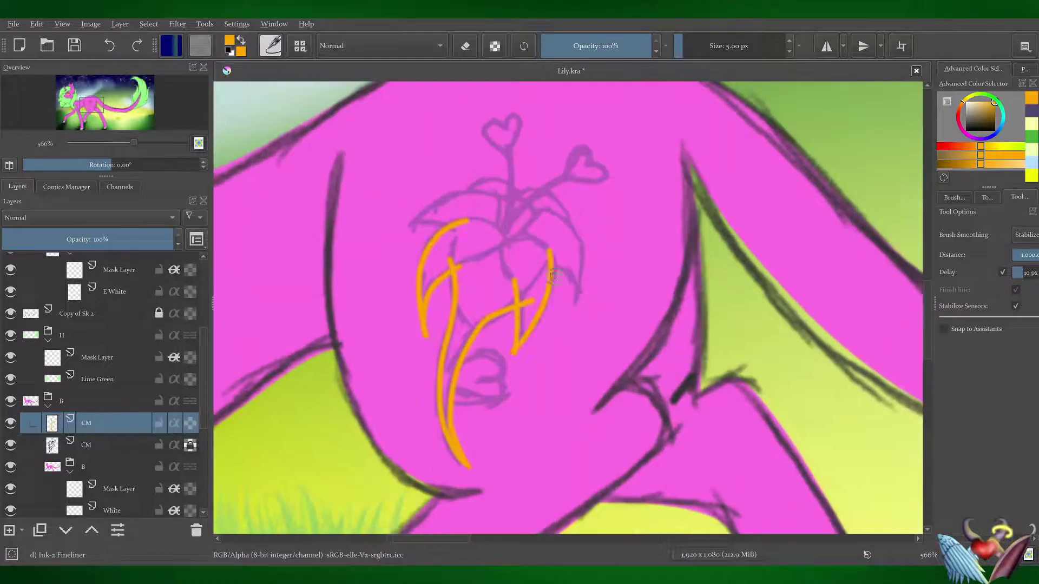
{"action": "left_click_drag", "start_coordinate": [552, 276], "coordinate": [560, 217]}
{"action": "mouse_move", "coordinate": [468, 219]}
{"action": "left_mouse_down"}
{"action": "mouse_move", "coordinate": [407, 230]}
{"action": "mouse_move", "coordinate": [514, 193]}
{"action": "left_mouse_up"}
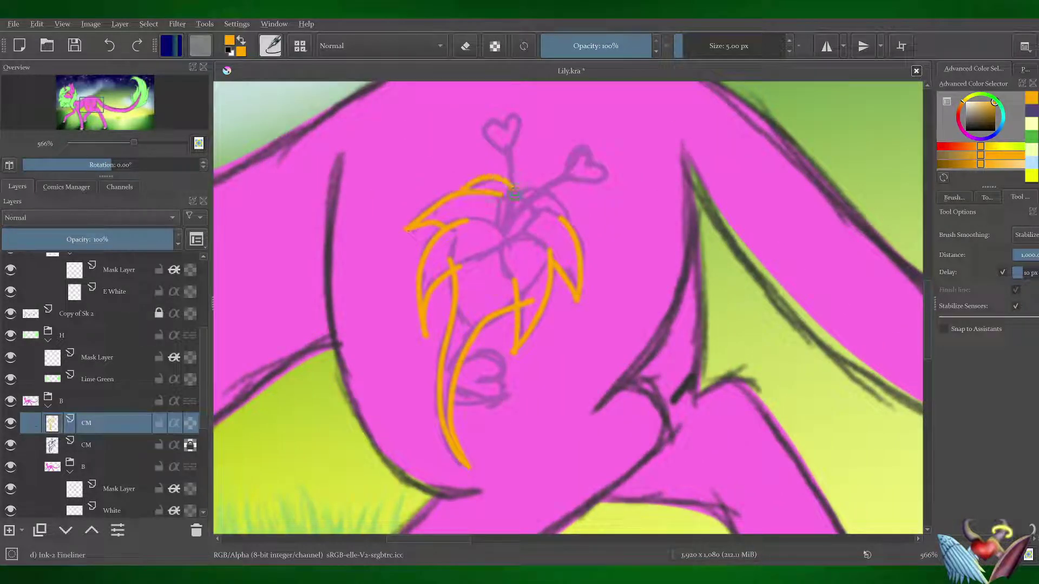
- Fill the lily outline solid orange, then duplicate and hide the CM layer
{"action": "key", "text": "f"}
{"action": "left_click", "coordinate": [487, 260]}
{"action": "key", "text": "ctrl+j"}
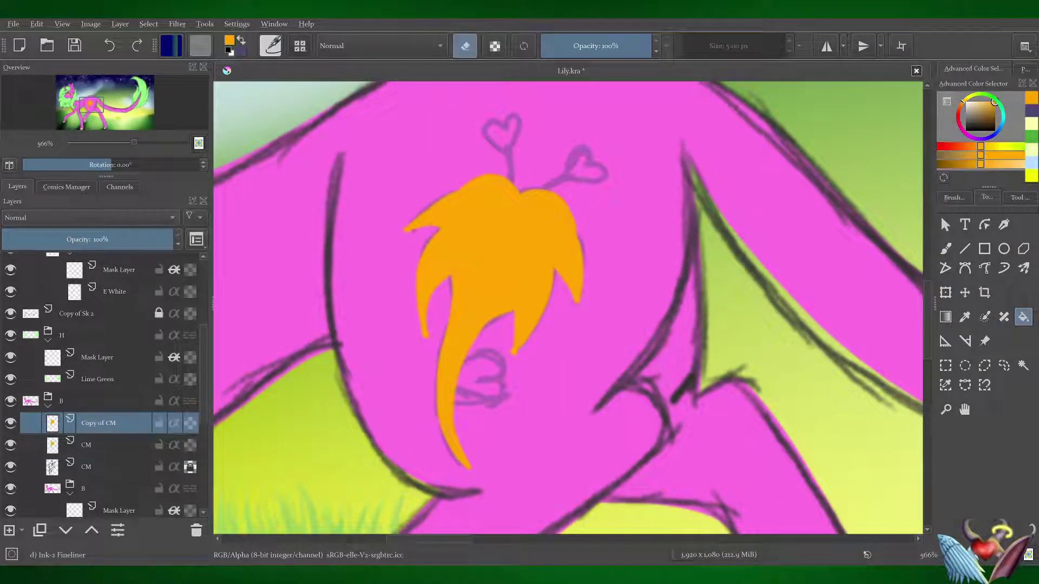
{"action": "key", "text": "Delete"}
- Draw purple stems up toward the hearts and show the orange lily layer again
{"action": "key", "text": "b"}
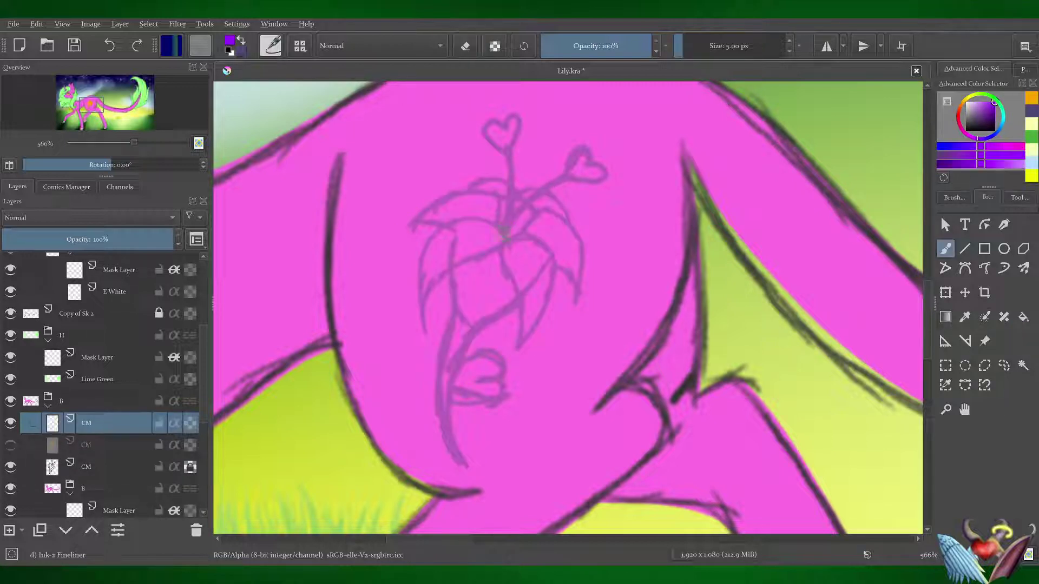
{"action": "left_click_drag", "start_coordinate": [581, 173], "coordinate": [503, 230]}
{"action": "left_click_drag", "start_coordinate": [509, 146], "coordinate": [503, 230]}
{"action": "key", "text": "e"}
{"action": "left_click", "coordinate": [10, 445]}
{"action": "key", "text": "e"}
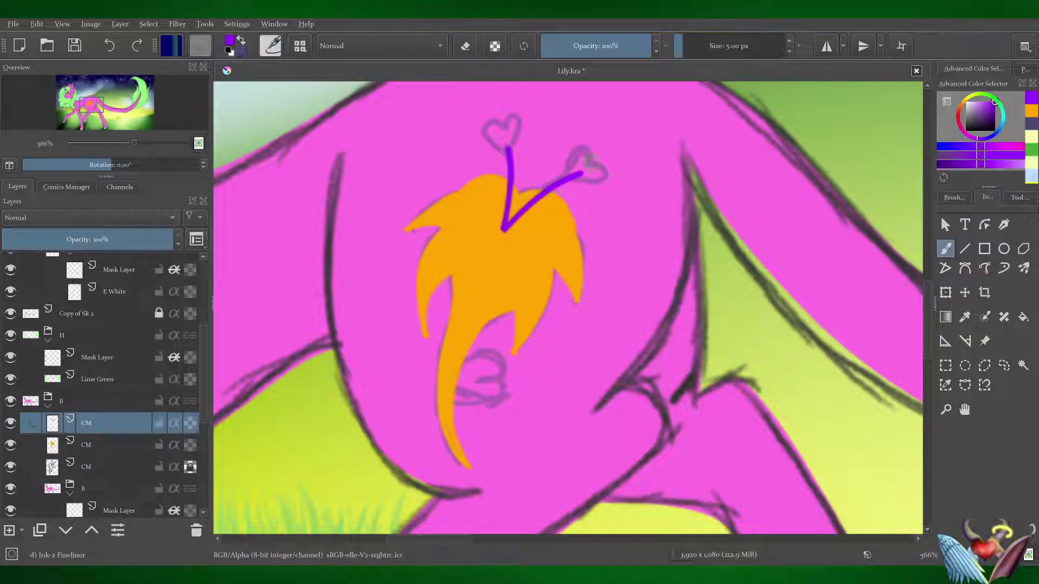
- Draw and fill three purple hearts, then touch up the orange lily's edge
{"action": "left_click_drag", "start_coordinate": [574, 176], "coordinate": [590, 165]}
{"action": "mouse_move", "coordinate": [506, 144]}
{"action": "left_mouse_down"}
{"action": "mouse_move", "coordinate": [523, 138]}
{"action": "mouse_move", "coordinate": [504, 138]}
{"action": "left_mouse_up"}
{"action": "left_click_drag", "start_coordinate": [584, 157], "coordinate": [596, 174]}
{"action": "left_click_drag", "start_coordinate": [490, 351], "coordinate": [477, 403]}
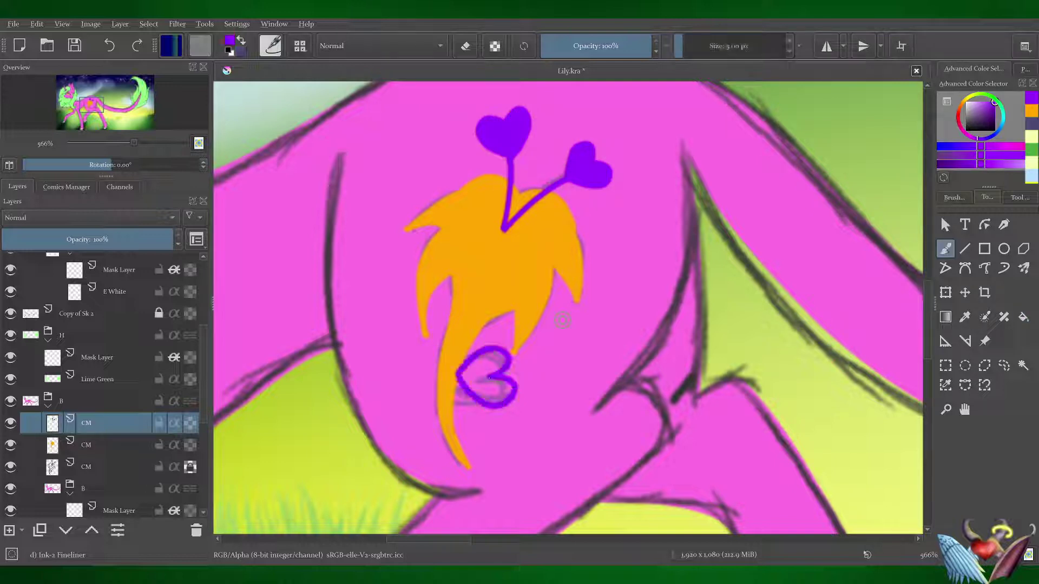
{"action": "left_click_drag", "start_coordinate": [470, 368], "coordinate": [504, 390]}
{"action": "left_click", "coordinate": [86, 445]}
{"action": "left_click_drag", "start_coordinate": [452, 441], "coordinate": [422, 314]}
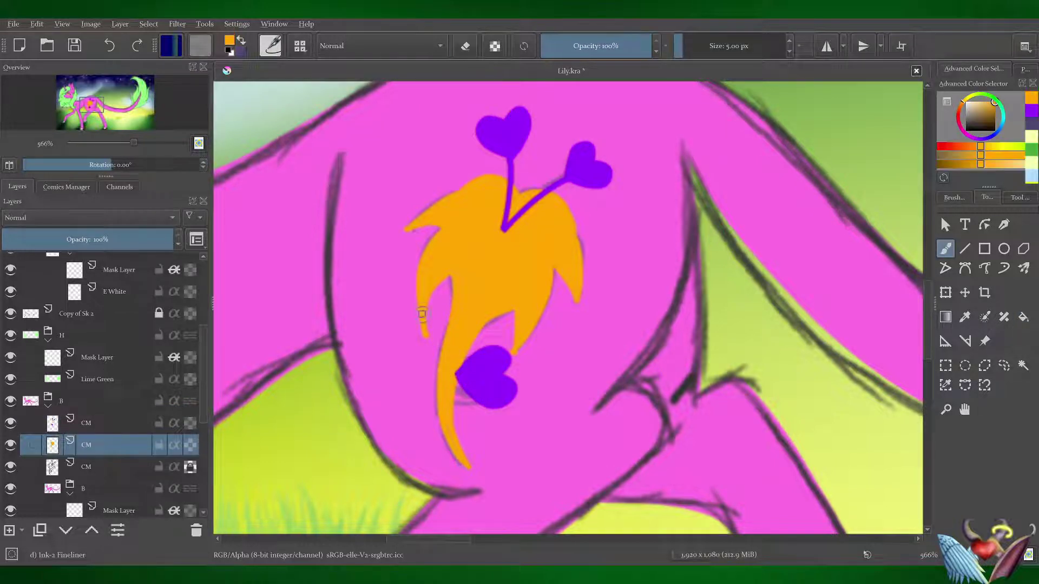
{"action": "key", "text": "e"}
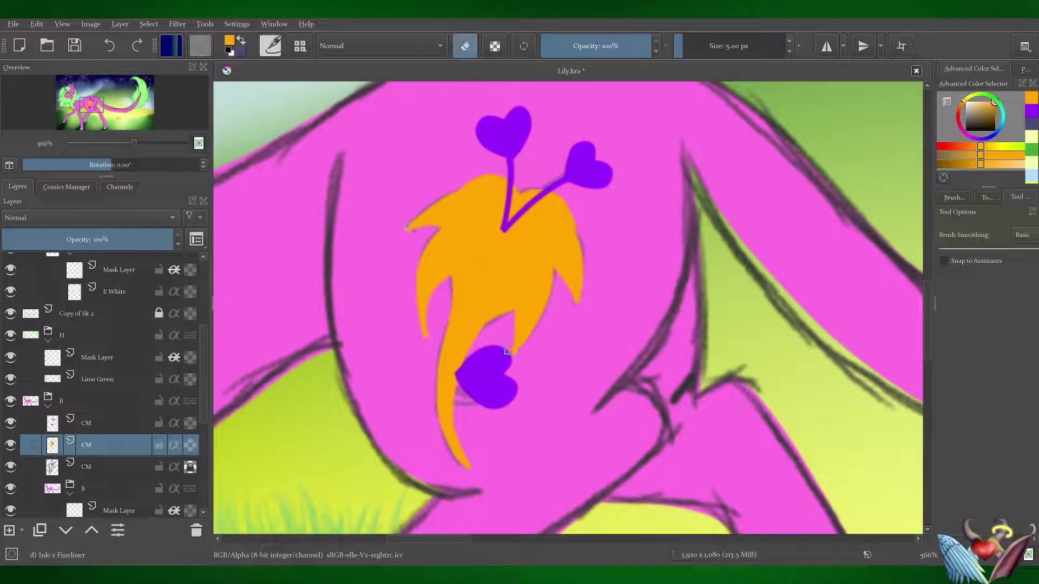
- Group the cutie-mark layers, duplicate the mask layer below the sketch, and save
{"action": "left_click", "coordinate": [86, 466]}
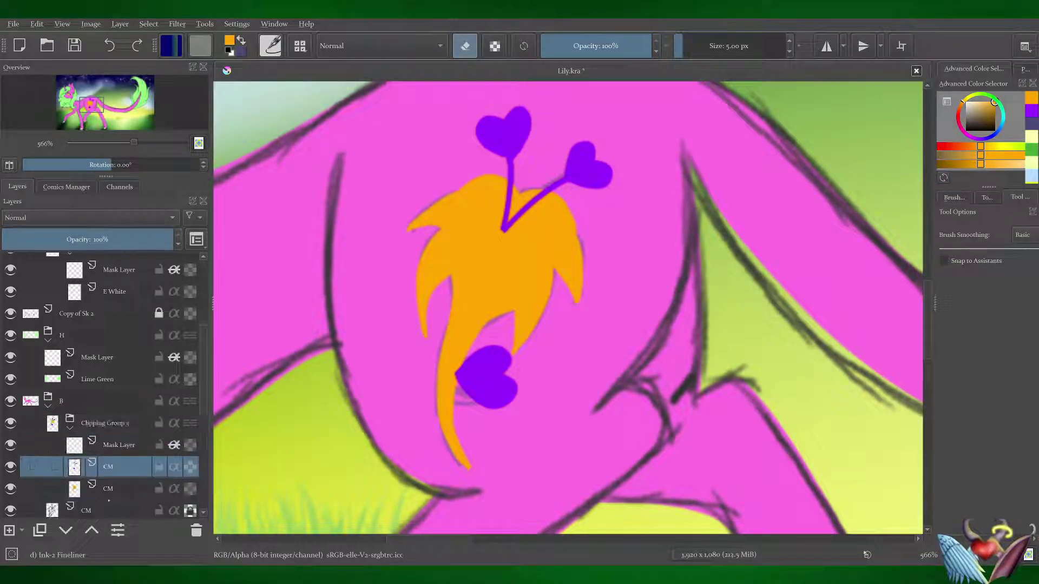
{"action": "key", "text": "ctrl+shift+g"}
{"action": "key", "text": "ctrl+Page_Up"}
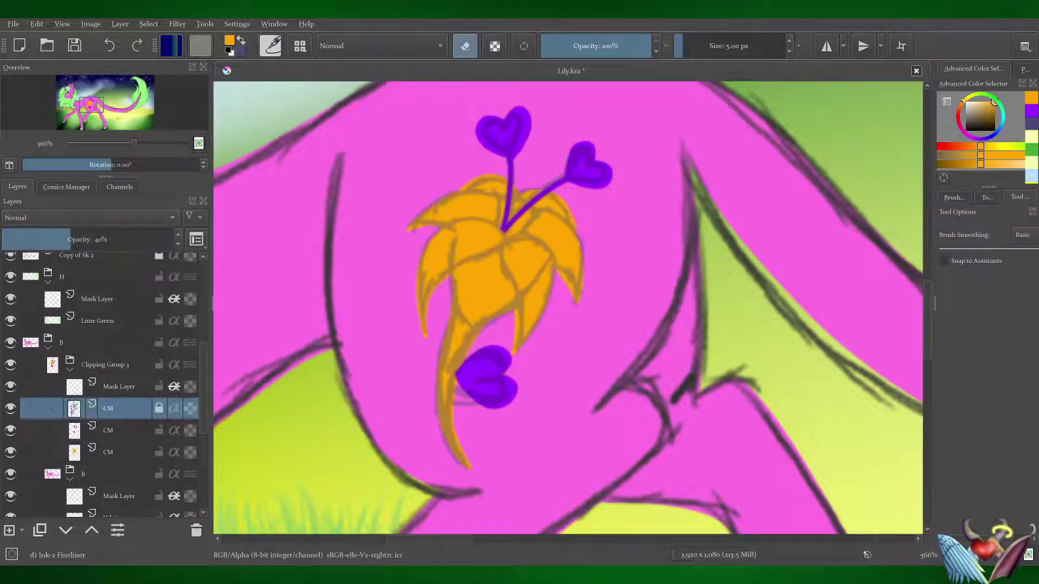
{"action": "key", "text": "Page_Up"}
{"action": "key", "text": "ctrl+Page_Down"}
{"action": "key", "text": "ctrl+j"}
{"action": "key", "text": "ctrl+Page_Down"}
{"action": "key", "text": "d"}
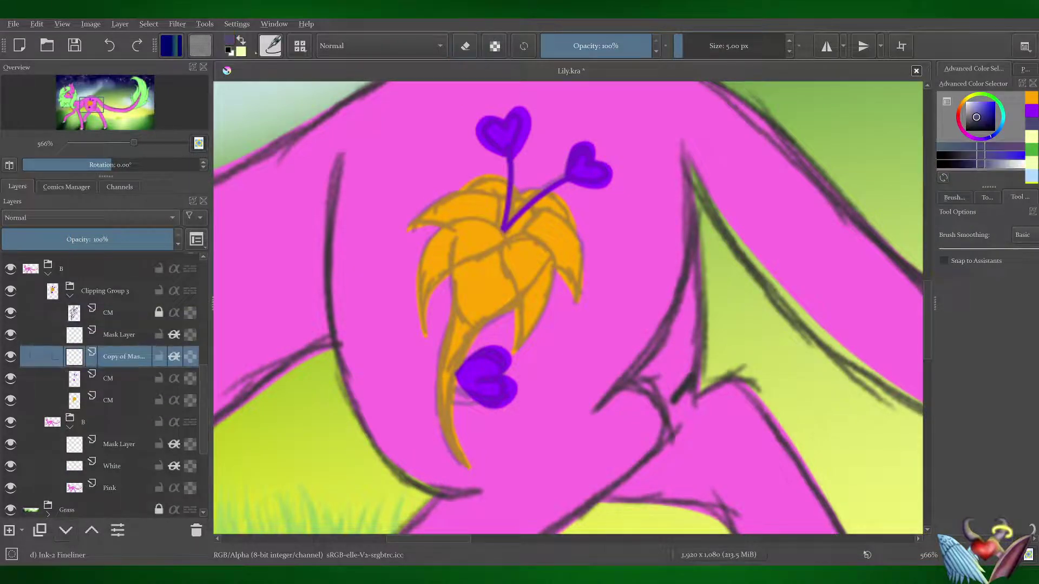
{"action": "key", "text": "ctrl+s"}
{"action": "key", "text": "e"}
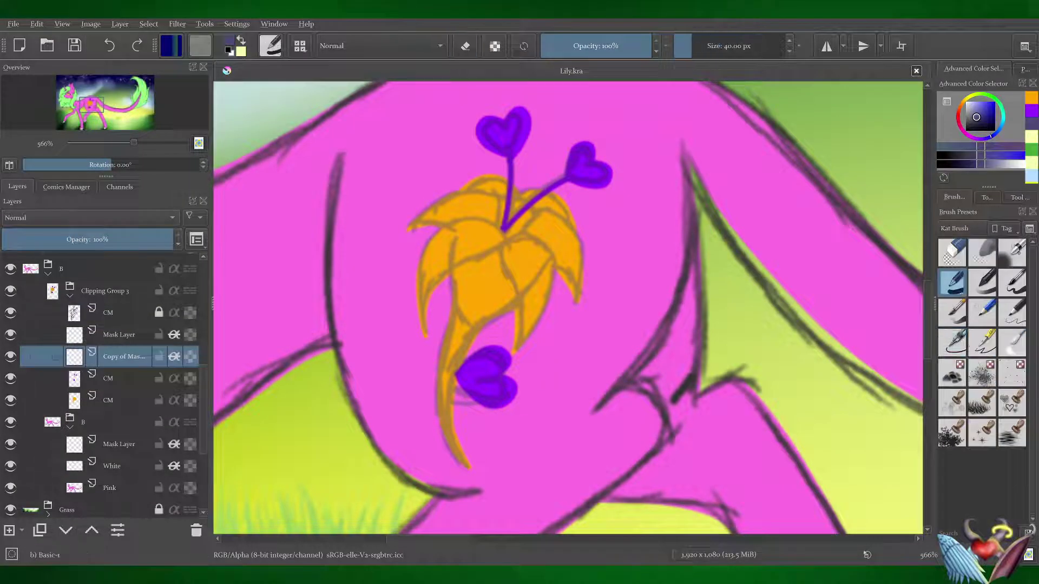
- Paint soft dark vein lines over the orange petals, hide the CM line layer, and add a layer
{"action": "mouse_move", "coordinate": [500, 239]}
{"action": "left_mouse_down"}
{"action": "mouse_move", "coordinate": [447, 276]}
{"action": "mouse_move", "coordinate": [517, 320]}
{"action": "left_mouse_up"}
{"action": "mouse_move", "coordinate": [440, 218]}
{"action": "left_mouse_down"}
{"action": "mouse_move", "coordinate": [501, 236]}
{"action": "mouse_move", "coordinate": [563, 276]}
{"action": "left_mouse_up"}
{"action": "left_click_drag", "start_coordinate": [465, 184], "coordinate": [506, 230]}
{"action": "mouse_move", "coordinate": [514, 214]}
{"action": "left_mouse_down"}
{"action": "mouse_move", "coordinate": [563, 212]}
{"action": "mouse_move", "coordinate": [575, 228]}
{"action": "left_mouse_up"}
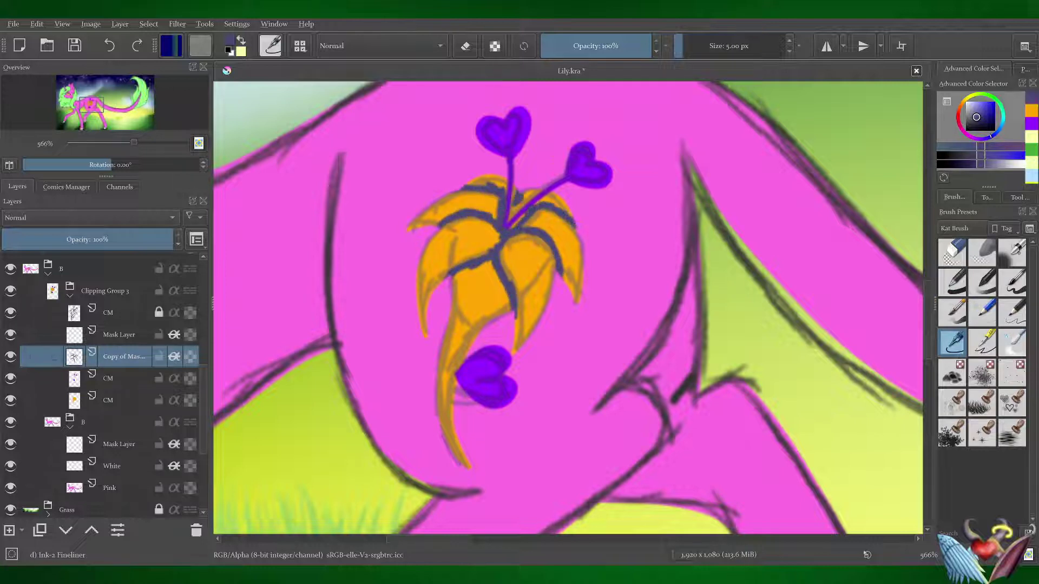
{"action": "key", "text": "slash"}
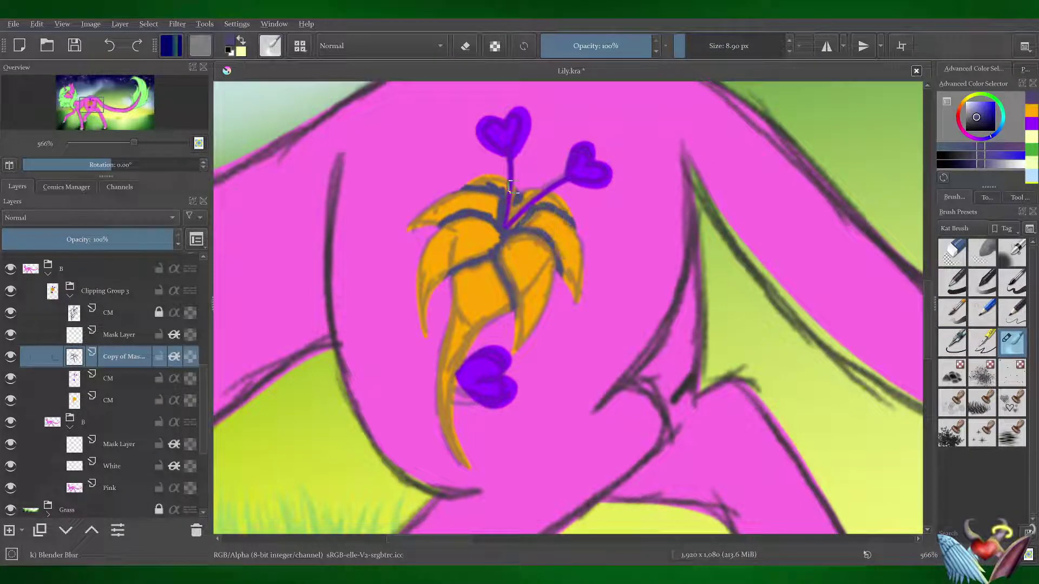
{"action": "scroll", "coordinate": [86, 218], "scroll_direction": "down", "scroll_amount": 1}
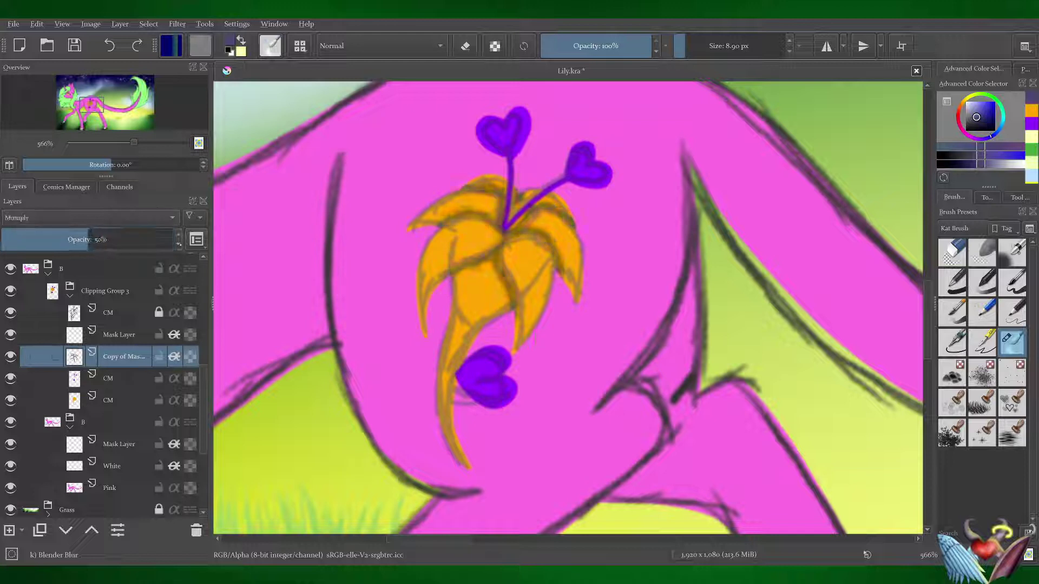
{"action": "left_click", "coordinate": [10, 312]}
{"action": "key", "text": "ctrl+j"}
{"action": "key", "text": "Page_Down"}
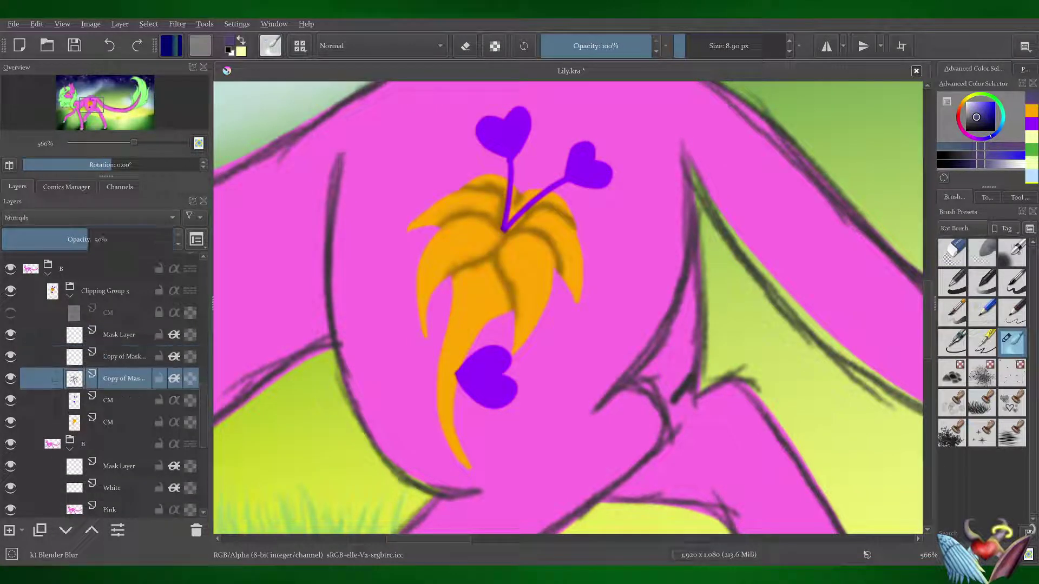
- Outline the flower, its petal divisions and the purple hearts in dark brown
{"action": "key", "text": "Page_Up"}
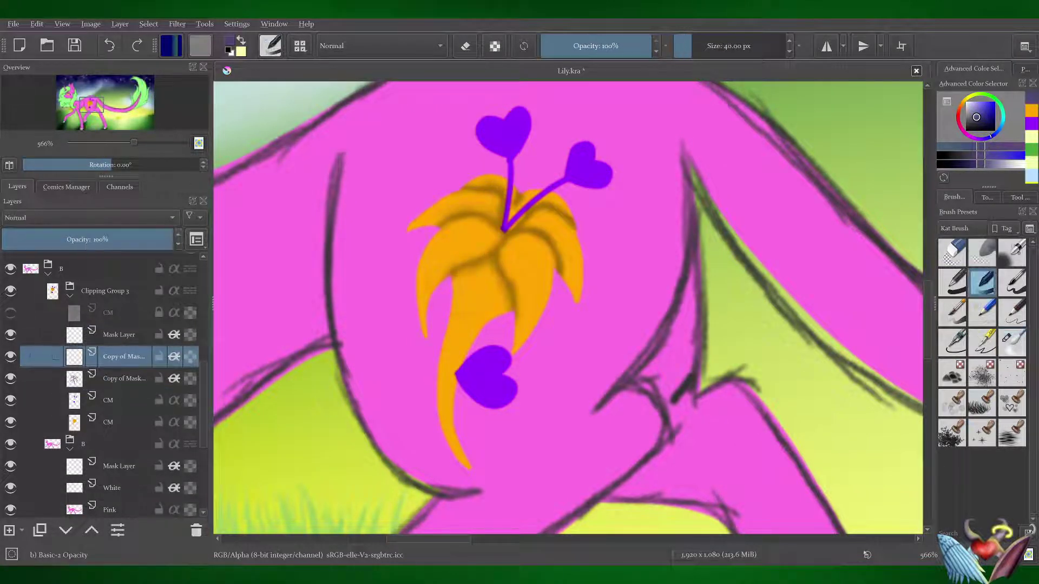
{"action": "left_click", "coordinate": [1012, 281]}
{"action": "mouse_move", "coordinate": [468, 452]}
{"action": "left_mouse_down"}
{"action": "mouse_move", "coordinate": [457, 373]}
{"action": "mouse_move", "coordinate": [519, 303]}
{"action": "mouse_move", "coordinate": [568, 211]}
{"action": "mouse_move", "coordinate": [409, 230]}
{"action": "left_mouse_up"}
{"action": "left_click_drag", "start_coordinate": [459, 273], "coordinate": [456, 462]}
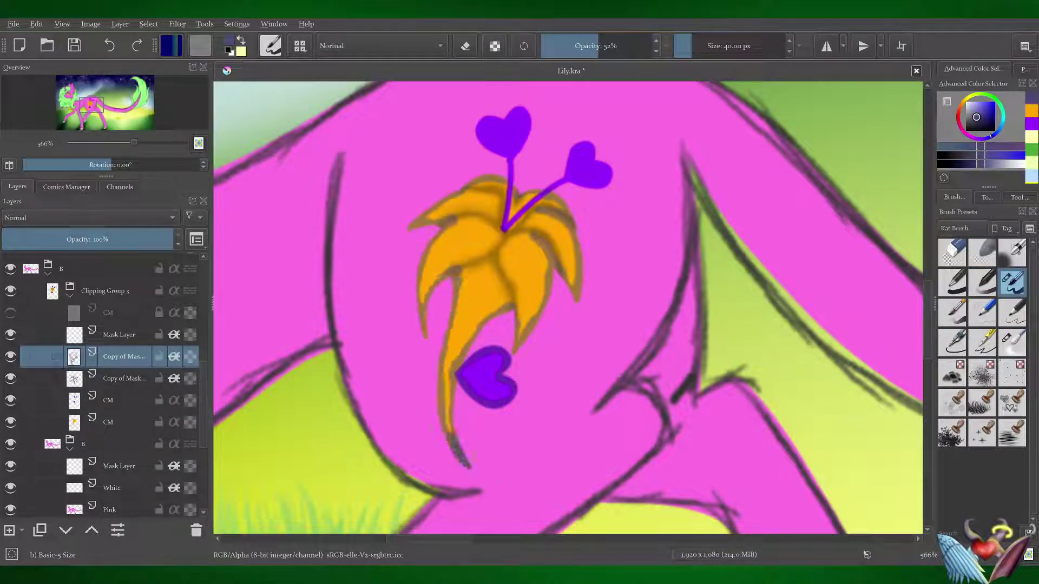
{"action": "left_click_drag", "start_coordinate": [433, 249], "coordinate": [500, 268]}
{"action": "left_click_drag", "start_coordinate": [503, 233], "coordinate": [555, 292]}
{"action": "left_click_drag", "start_coordinate": [465, 187], "coordinate": [503, 233]}
{"action": "left_click_drag", "start_coordinate": [552, 205], "coordinate": [511, 233]}
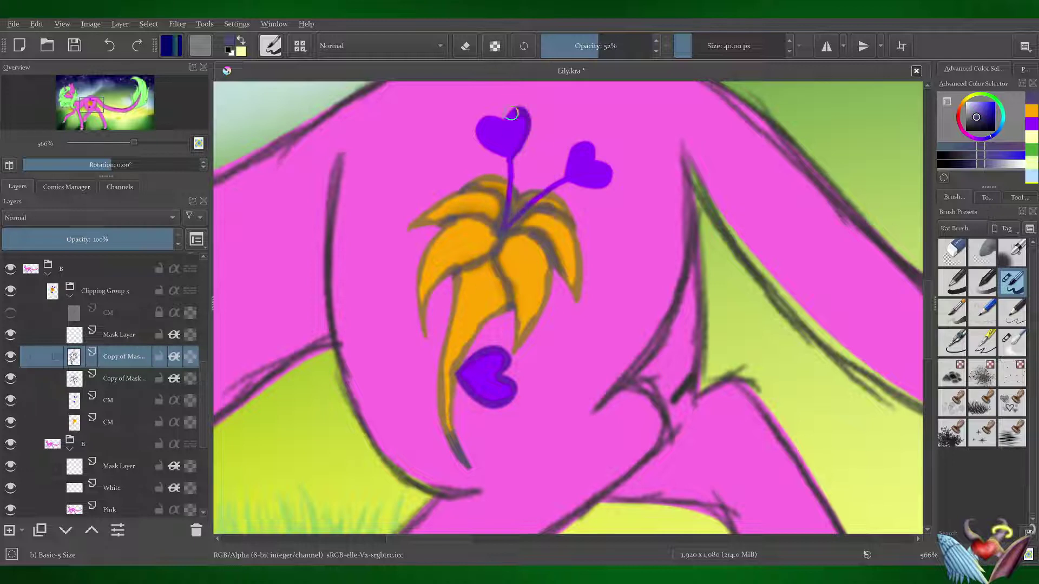
{"action": "left_click_drag", "start_coordinate": [511, 113], "coordinate": [506, 157]}
{"action": "left_click_drag", "start_coordinate": [581, 145], "coordinate": [600, 184]}
- Blend the outlines and soften the shading along the flower's tail on a new layer
{"action": "key", "text": "slash"}
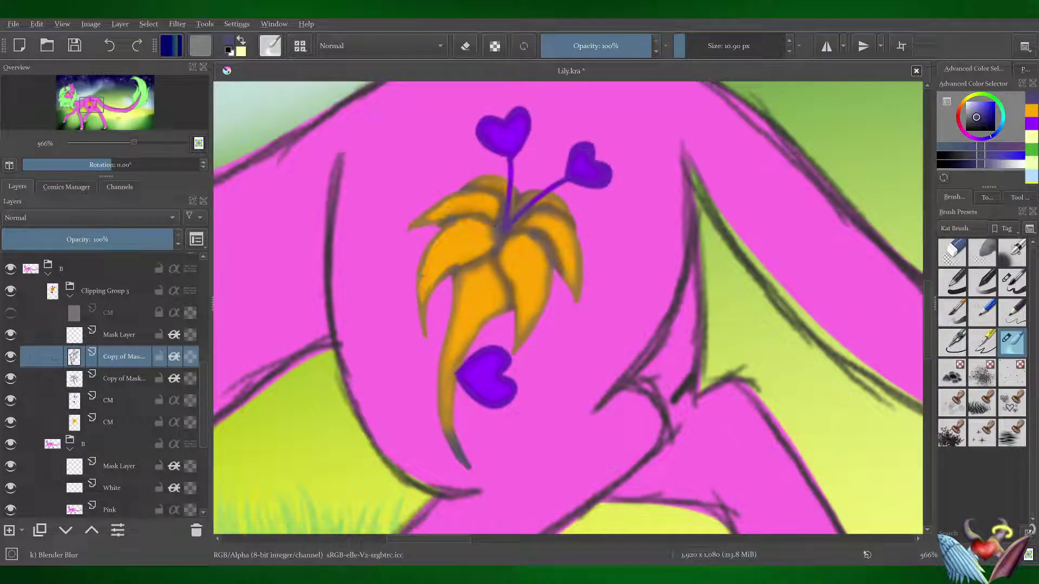
{"action": "double_click", "coordinate": [81, 335]}
{"action": "key", "text": "ctrl+j"}
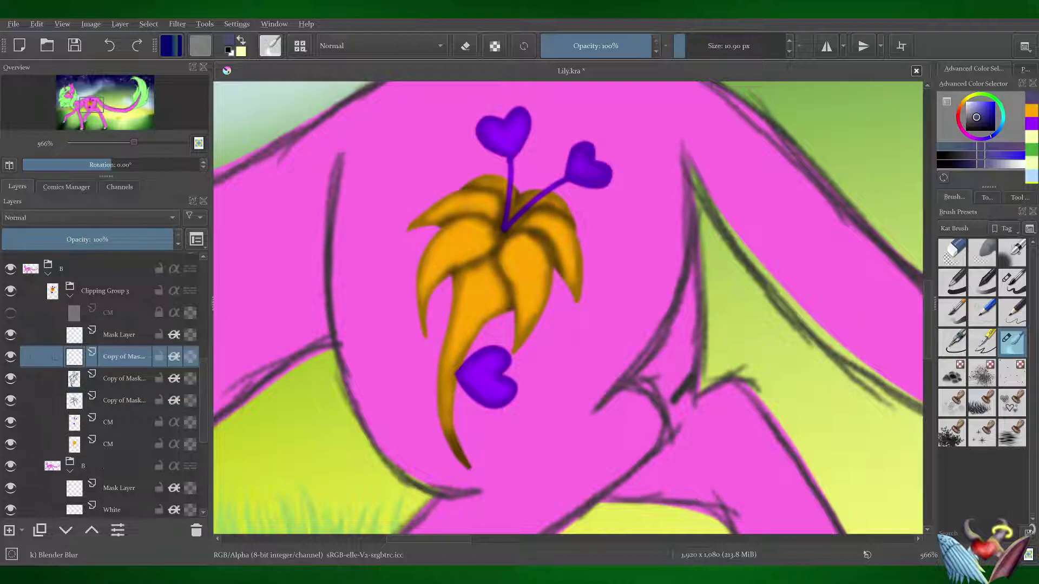
{"action": "left_click_drag", "start_coordinate": [460, 319], "coordinate": [452, 433]}
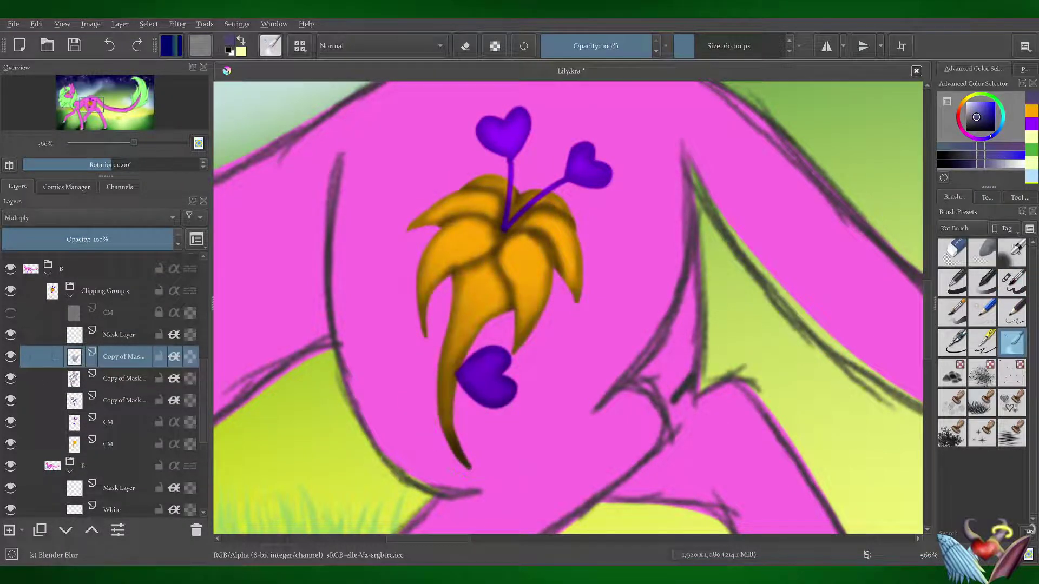
- Add a highlights layer with a smaller pale-yellow brush and save the drawing
{"action": "key", "text": "ctrl+j"}
{"action": "left_click_drag", "start_coordinate": [746, 46], "coordinate": [780, 58]}
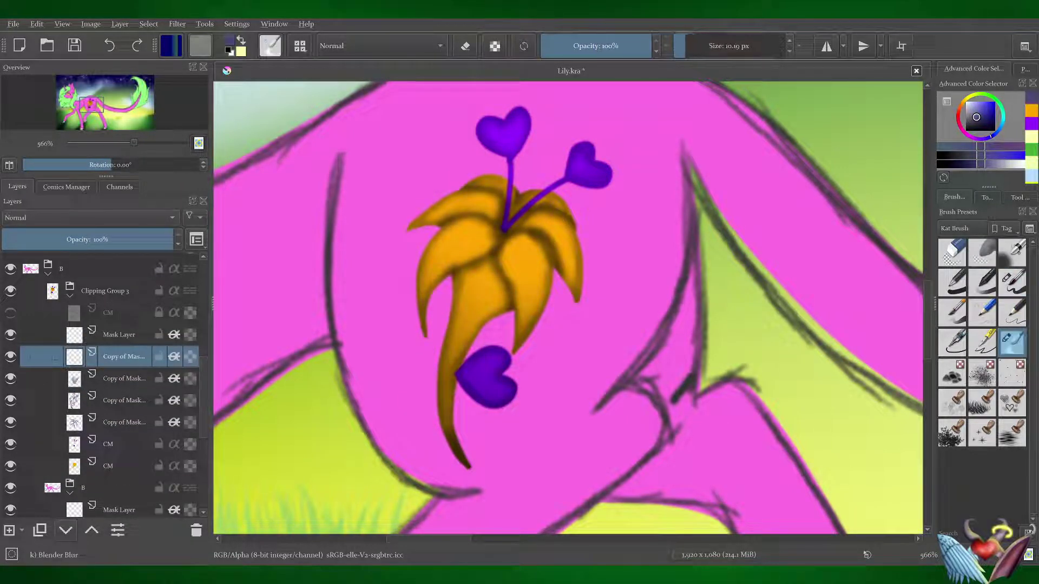
{"action": "key", "text": "x"}
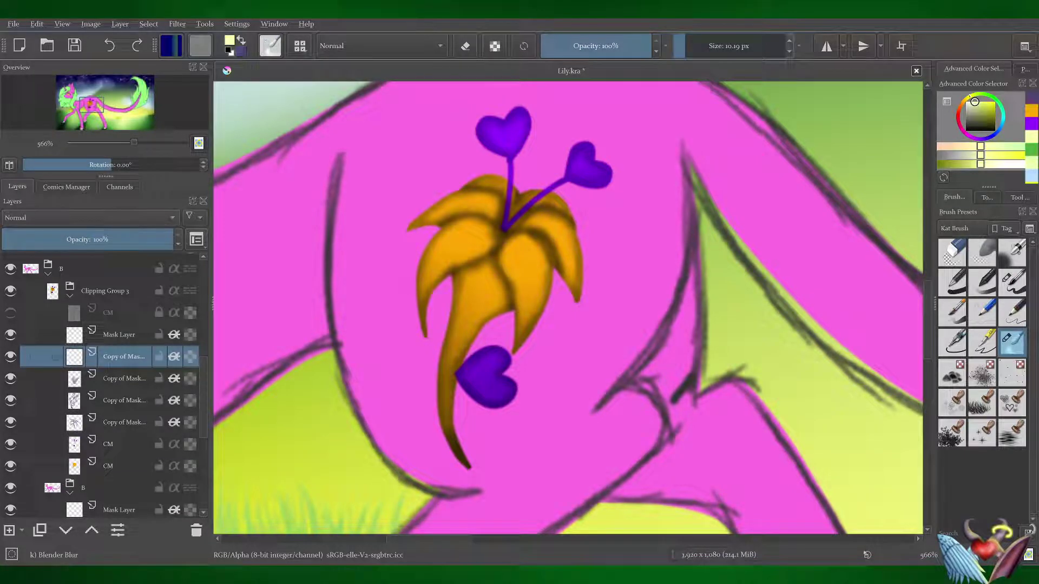
{"action": "key", "text": "ctrl+s"}
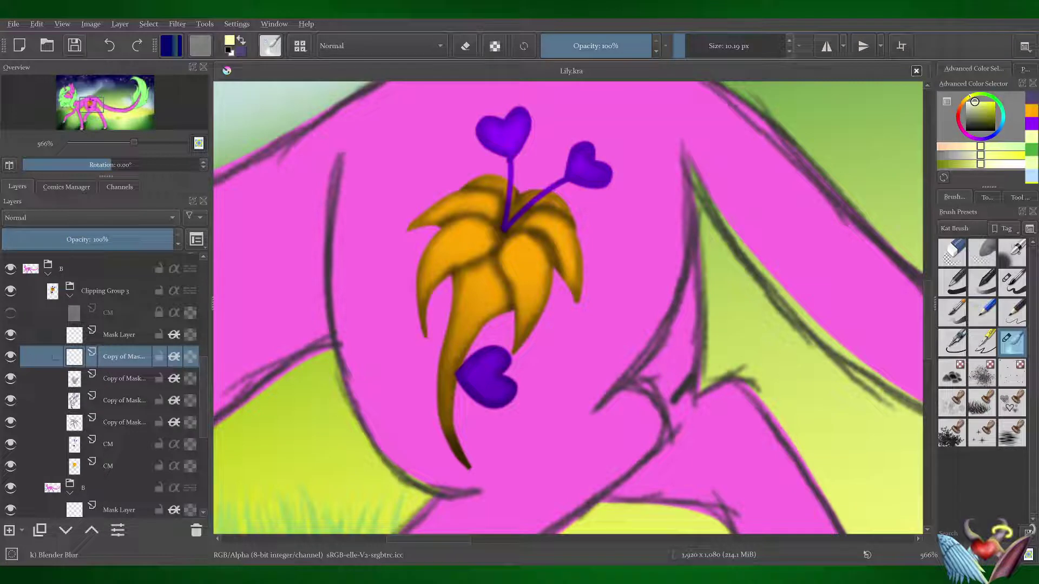
- Paint pale highlights on the orange petals and the purple hearts
{"action": "left_click", "coordinate": [1012, 282]}
{"action": "left_click_drag", "start_coordinate": [465, 200], "coordinate": [441, 260]}
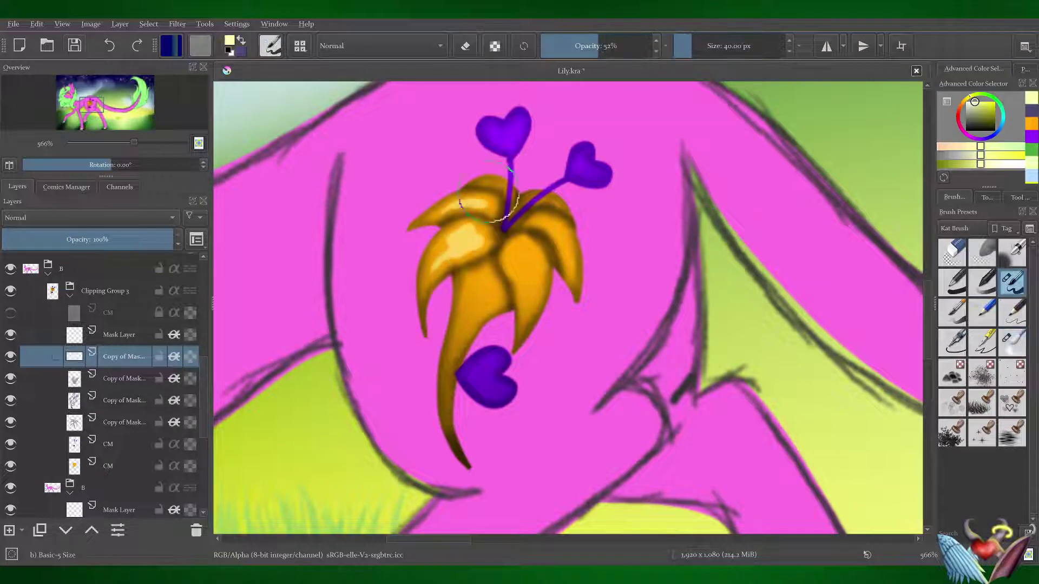
{"action": "left_click_drag", "start_coordinate": [557, 219], "coordinate": [565, 265]}
{"action": "mouse_move", "coordinate": [517, 244]}
{"action": "left_mouse_down"}
{"action": "mouse_move", "coordinate": [531, 295]}
{"action": "mouse_move", "coordinate": [484, 300]}
{"action": "left_mouse_up"}
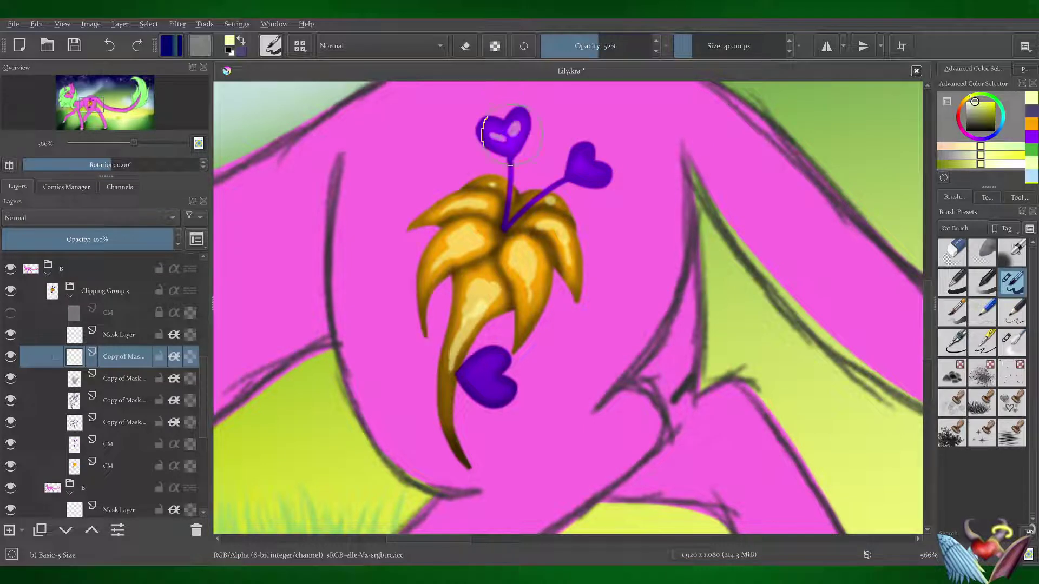
{"action": "left_click_drag", "start_coordinate": [579, 159], "coordinate": [587, 173]}
{"action": "left_click_drag", "start_coordinate": [474, 362], "coordinate": [490, 387]}
- Blend the highlights into the hearts and orange petals with the blending brush
{"action": "left_click", "coordinate": [1012, 341]}
{"action": "left_click_drag", "start_coordinate": [489, 119], "coordinate": [514, 142]}
{"action": "left_click_drag", "start_coordinate": [576, 158], "coordinate": [589, 178]}
{"action": "left_click_drag", "start_coordinate": [468, 360], "coordinate": [487, 398]}
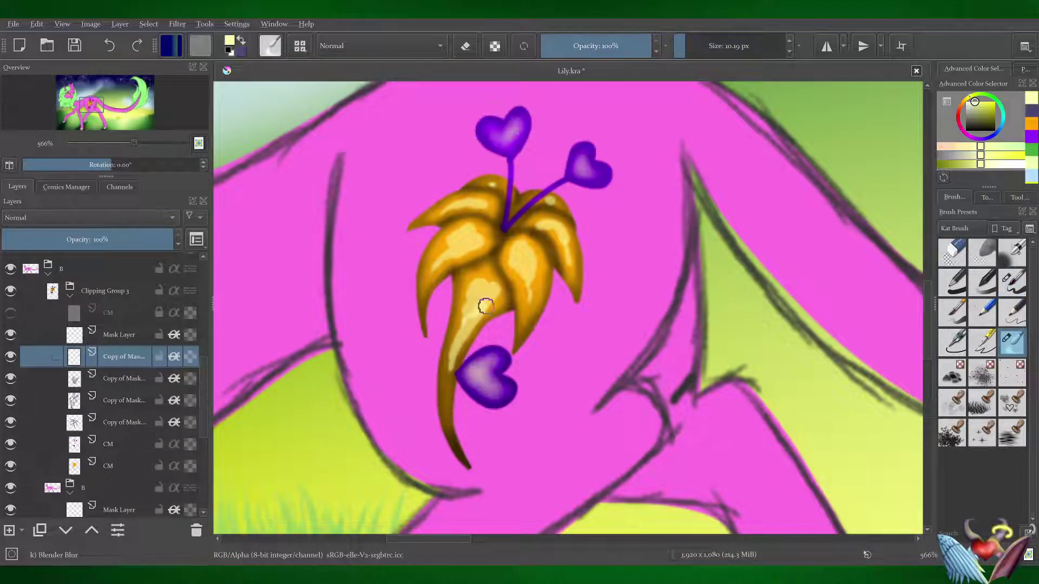
{"action": "left_click_drag", "start_coordinate": [485, 306], "coordinate": [455, 374]}
{"action": "left_click_drag", "start_coordinate": [530, 252], "coordinate": [536, 284]}
{"action": "left_click_drag", "start_coordinate": [449, 271], "coordinate": [482, 226]}
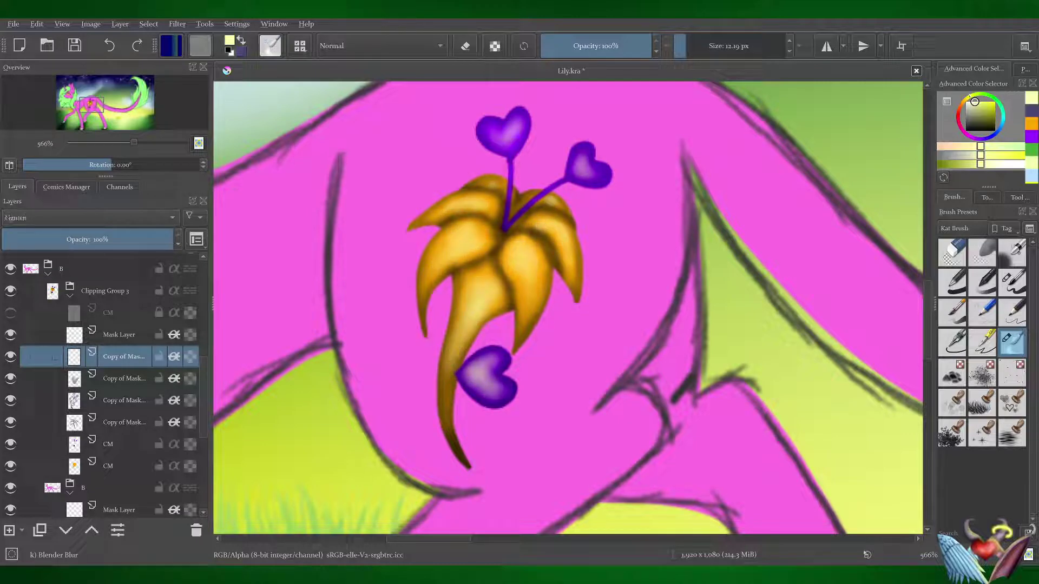
- Delete the unused hidden layer, collapse the cutie-mark group and save
{"action": "key", "text": "minus"}
{"action": "key", "text": "minus"}
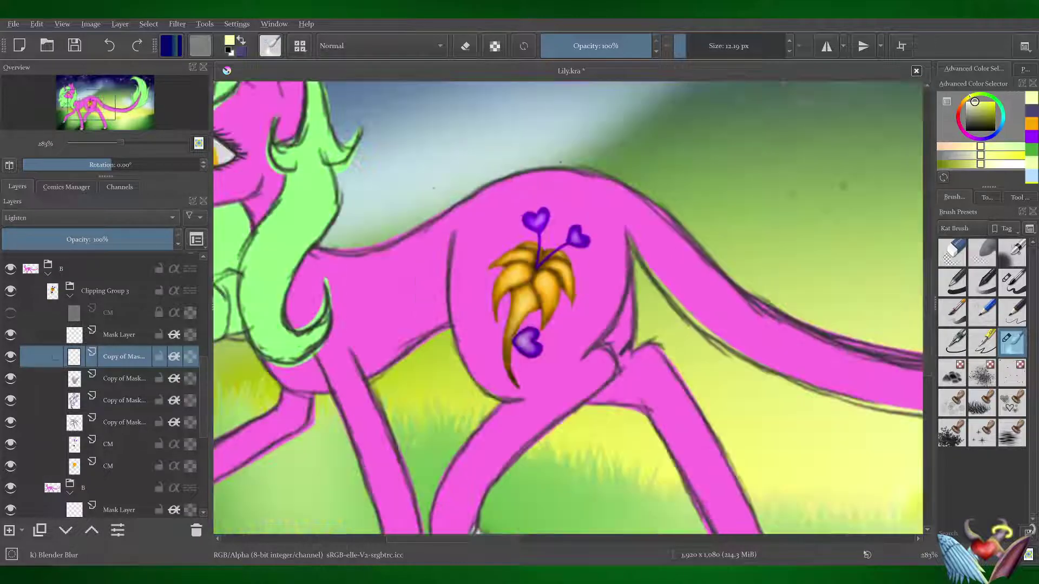
{"action": "key", "text": "Page_Down"}
{"action": "key", "text": "shift+Delete"}
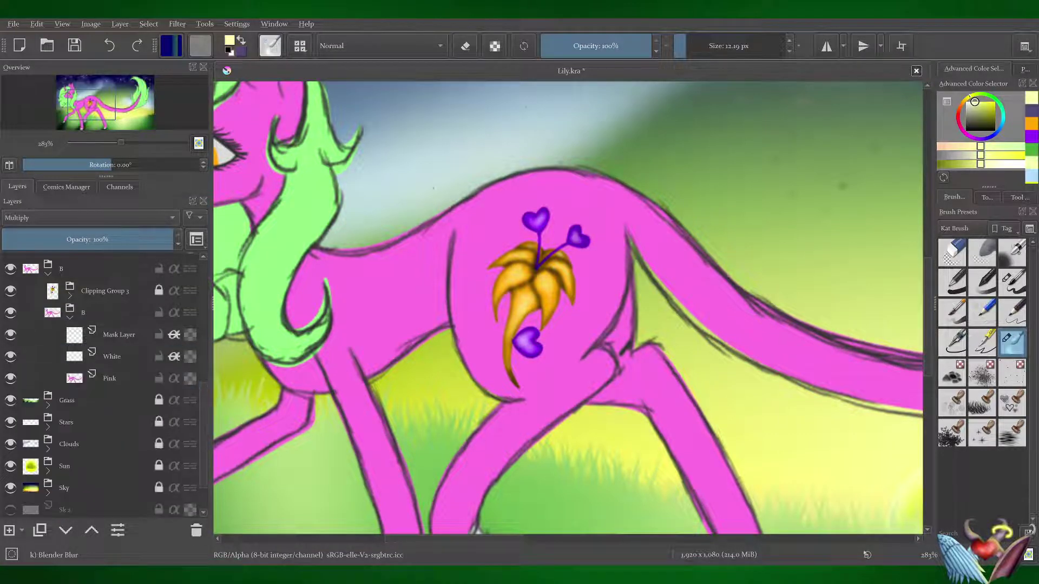
{"action": "key", "text": "Page_Down"}
{"action": "key", "text": "minus"}
{"action": "key", "text": "minus"}
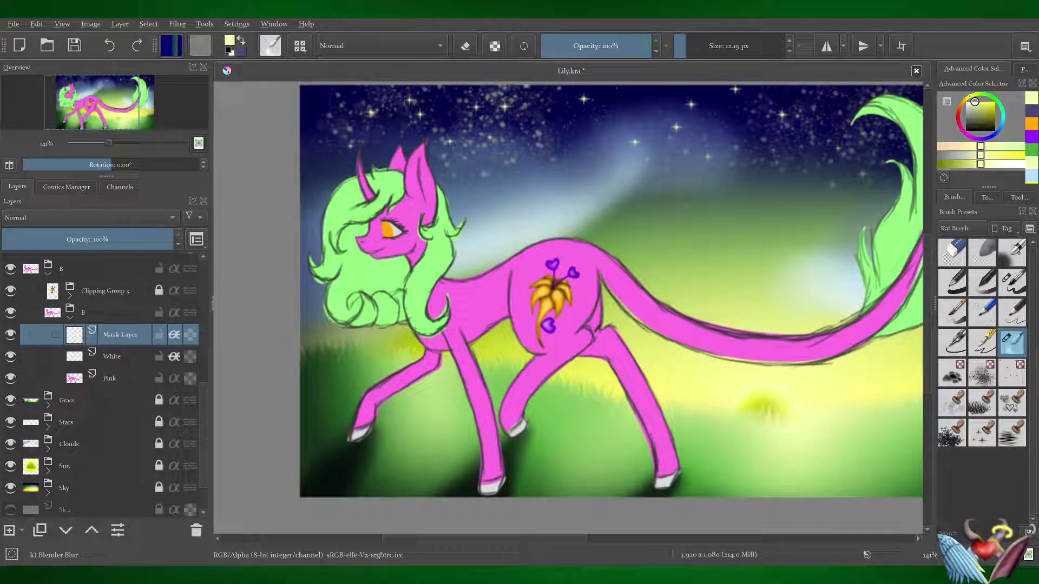
{"action": "key", "text": "ctrl+s"}
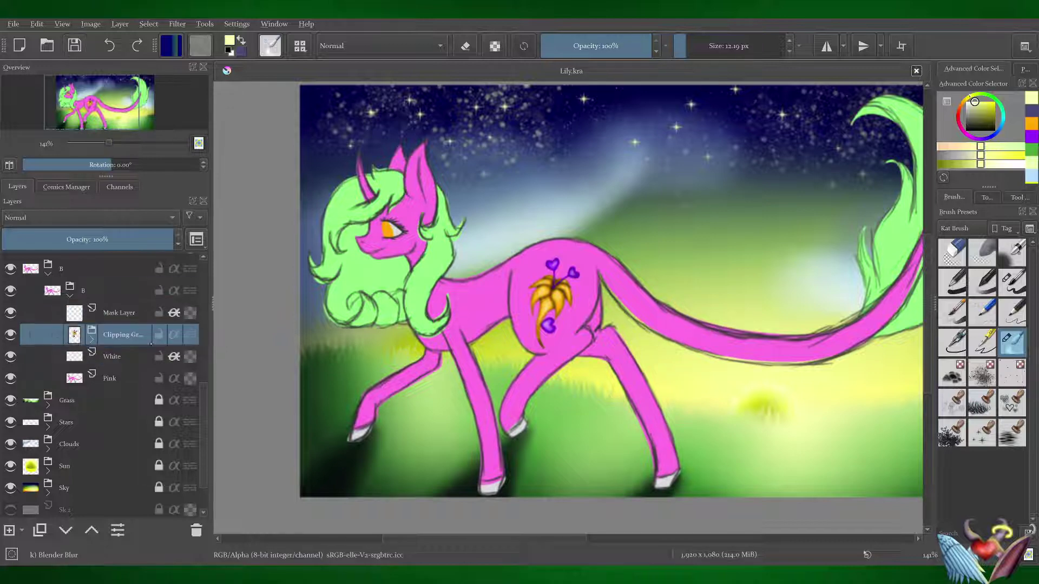
- On a new layer, paint soft purple shading on the pony's chest, belly and legs
{"action": "key", "text": "ctrl+j"}
{"action": "key", "text": "slash"}
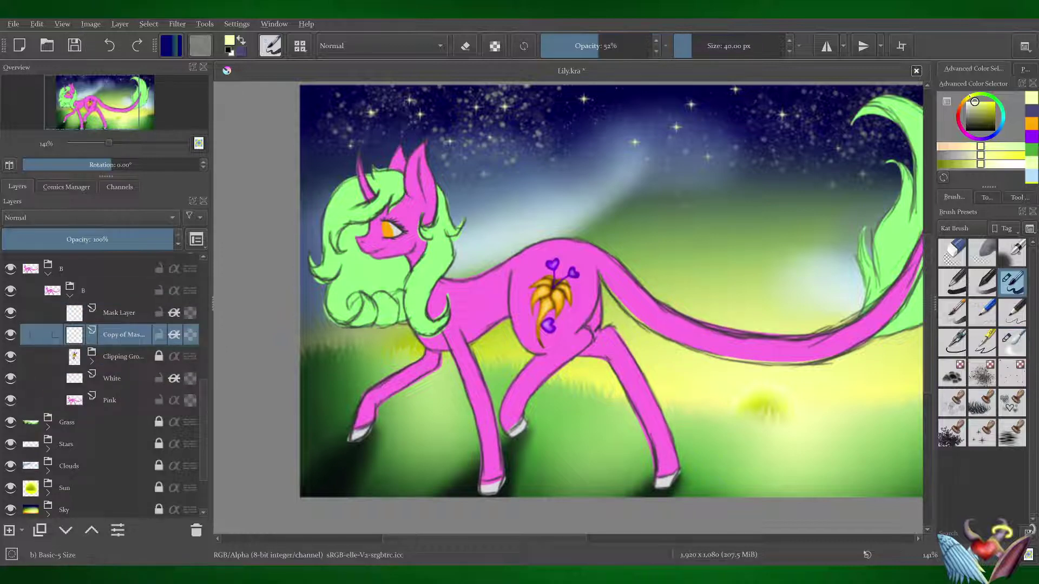
{"action": "scroll", "coordinate": [583, 317], "scroll_direction": "up", "scroll_amount": 2}
{"action": "left_click_drag", "start_coordinate": [446, 250], "coordinate": [446, 324]}
{"action": "left_click_drag", "start_coordinate": [617, 284], "coordinate": [623, 406]}
{"action": "left_click_drag", "start_coordinate": [295, 402], "coordinate": [467, 401]}
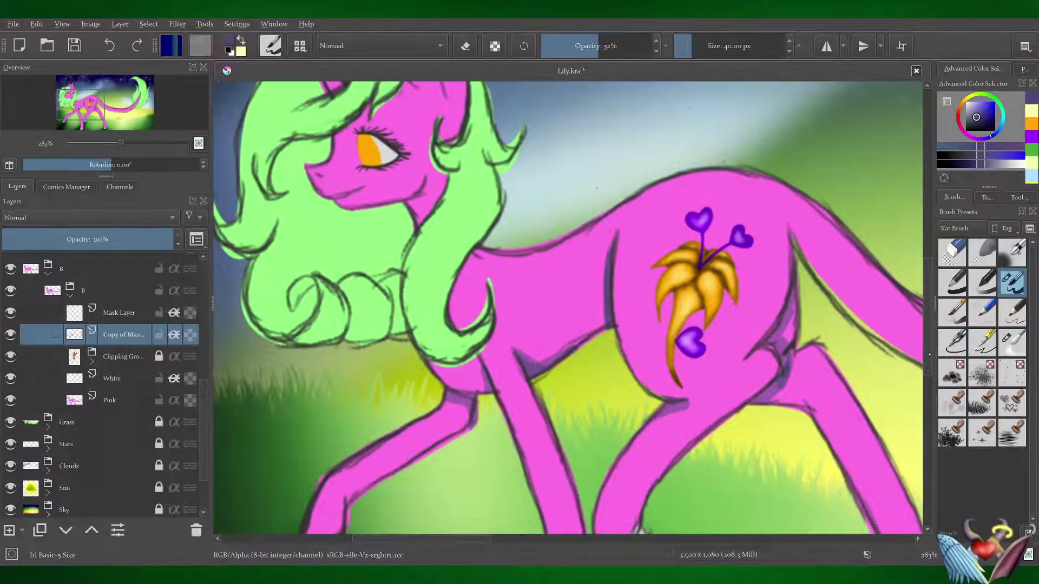
- Shade inside both ears, the horn base, along the neck and the nostril
{"action": "left_click_drag", "start_coordinate": [427, 81], "coordinate": [439, 227]}
{"action": "left_click_drag", "start_coordinate": [438, 144], "coordinate": [433, 238]}
{"action": "mouse_move", "coordinate": [403, 157]}
{"action": "left_mouse_down"}
{"action": "mouse_move", "coordinate": [382, 178]}
{"action": "mouse_move", "coordinate": [390, 181]}
{"action": "left_mouse_up"}
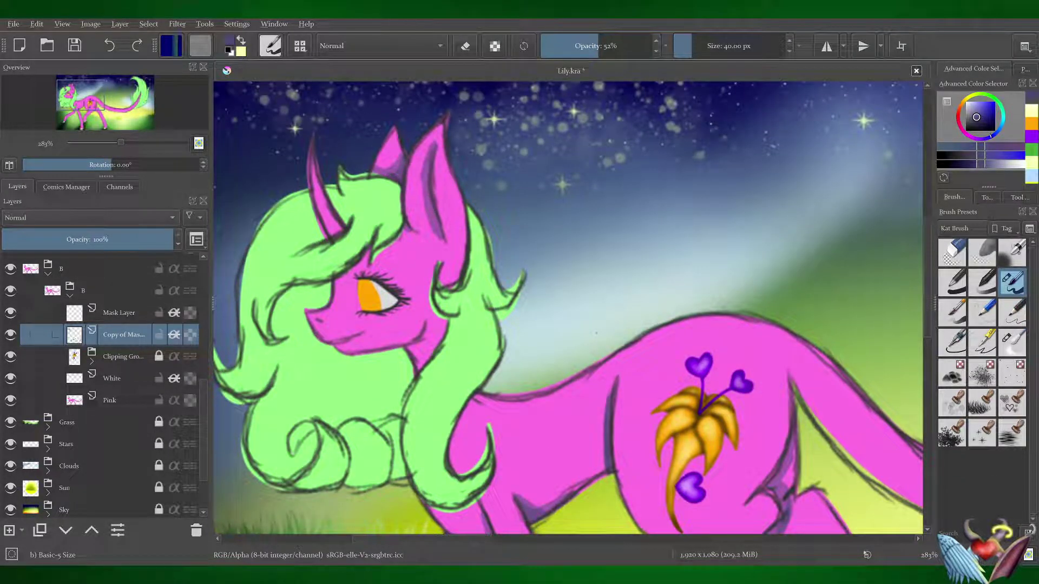
{"action": "left_click_drag", "start_coordinate": [342, 227], "coordinate": [321, 241]}
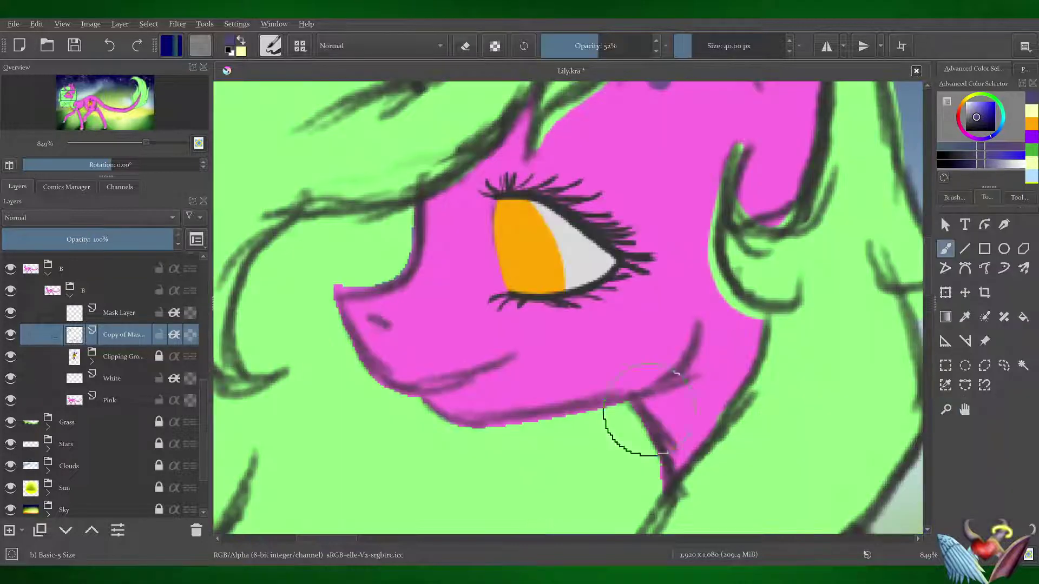
{"action": "left_click_drag", "start_coordinate": [704, 325], "coordinate": [654, 448]}
{"action": "left_click_drag", "start_coordinate": [666, 401], "coordinate": [661, 476]}
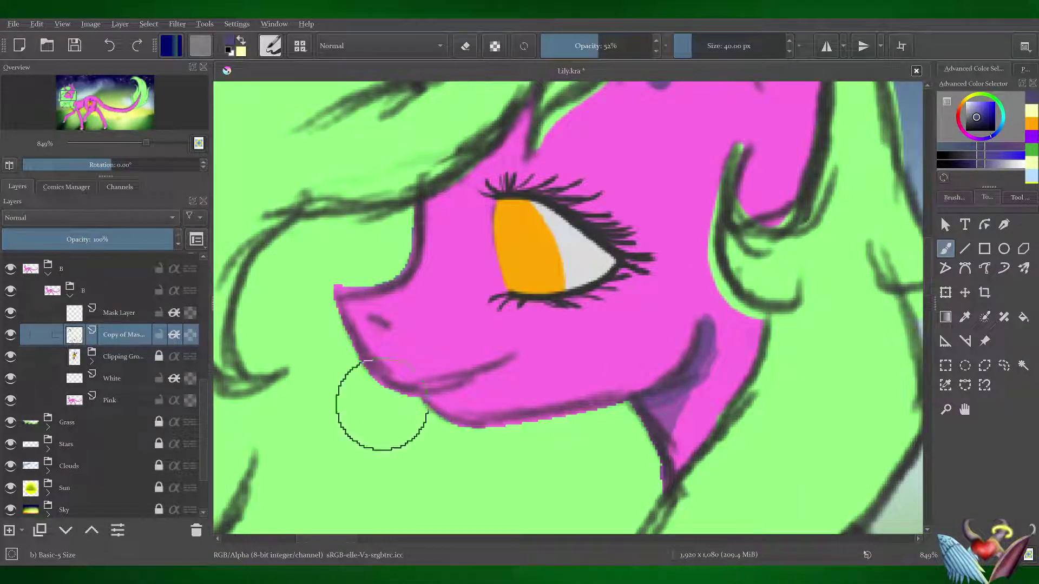
{"action": "left_click_drag", "start_coordinate": [373, 317], "coordinate": [391, 331]}
- Blend the shading softly between the legs and along the haunch
{"action": "left_click", "coordinate": [954, 197]}
{"action": "left_click", "coordinate": [1012, 341]}
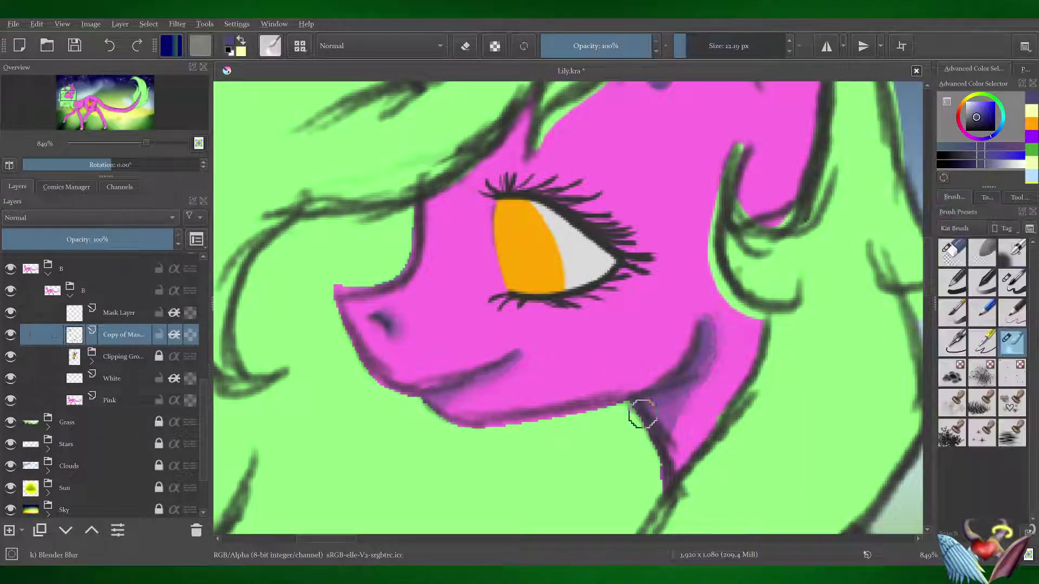
{"action": "scroll", "coordinate": [417, 359], "scroll_direction": "up", "scroll_amount": 5}
{"action": "scroll", "coordinate": [541, 335], "scroll_direction": "up", "scroll_amount": 2}
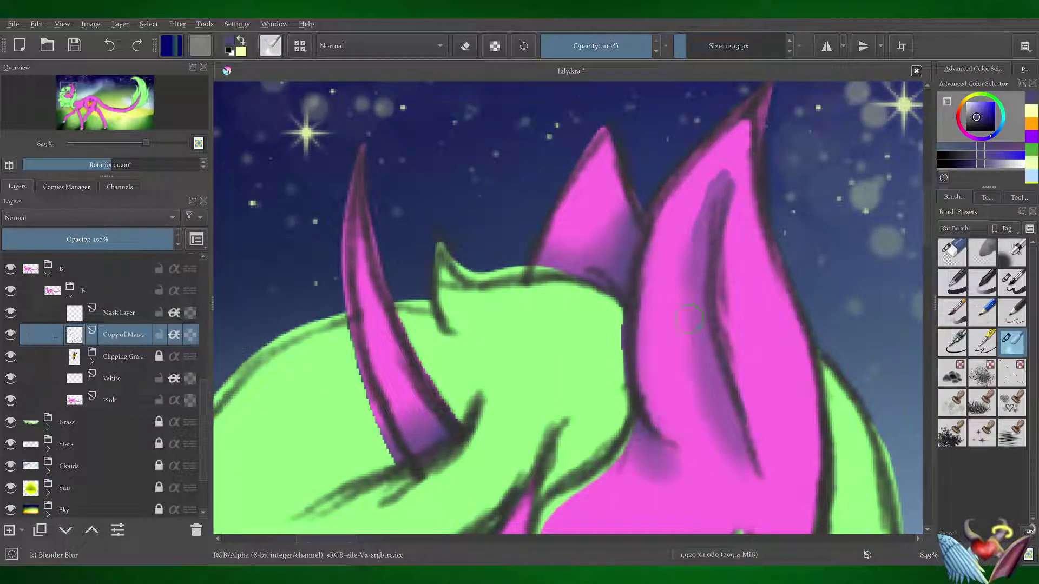
{"action": "scroll", "coordinate": [689, 319], "scroll_direction": "down", "scroll_amount": 5}
{"action": "left_click", "coordinate": [1012, 282]}
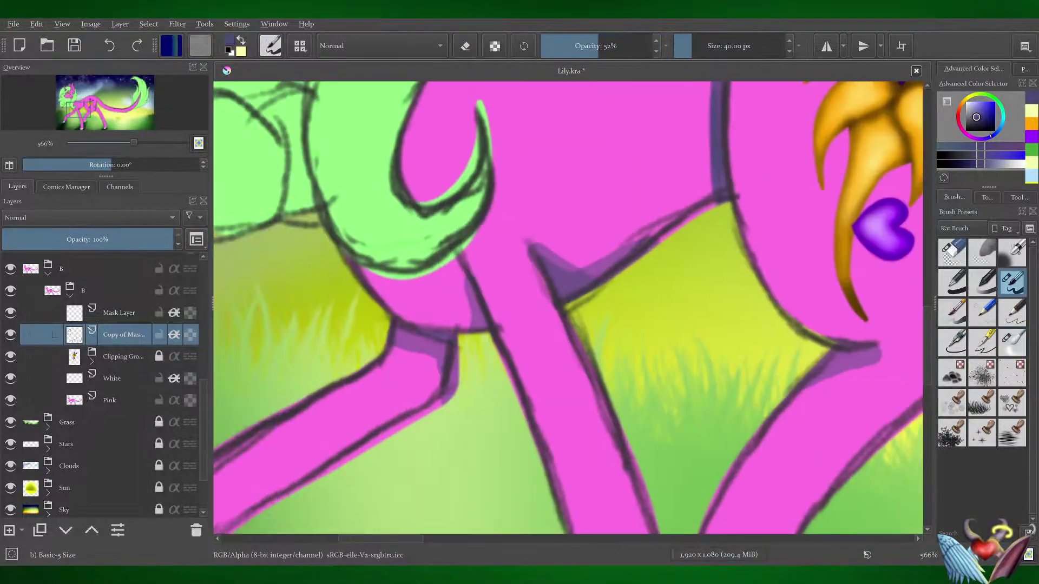
{"action": "left_click", "coordinate": [1012, 341]}
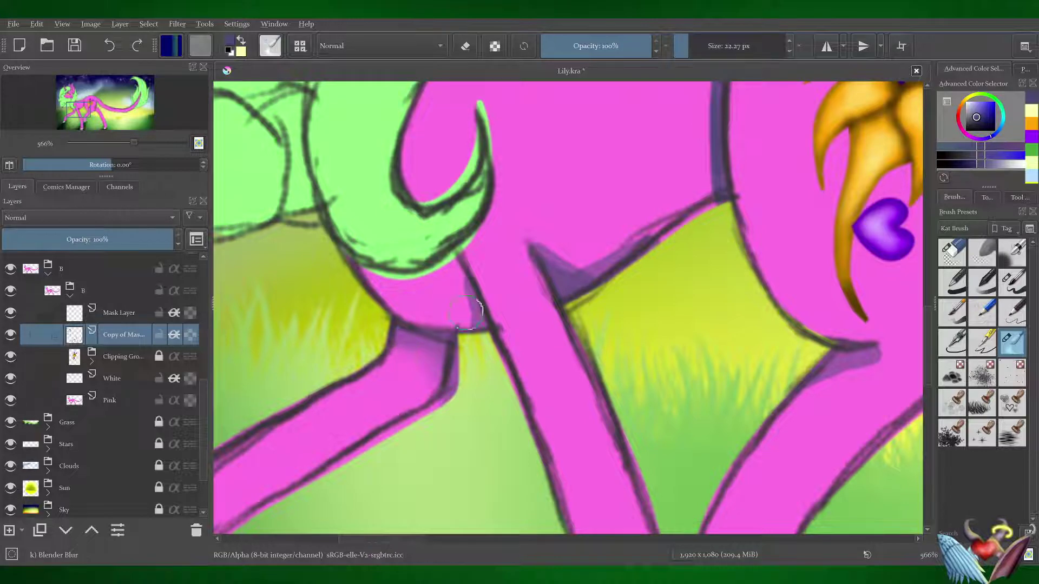
{"action": "scroll", "coordinate": [476, 303], "scroll_direction": "right", "scroll_amount": 10}
{"action": "left_click_drag", "start_coordinate": [484, 325], "coordinate": [489, 279]}
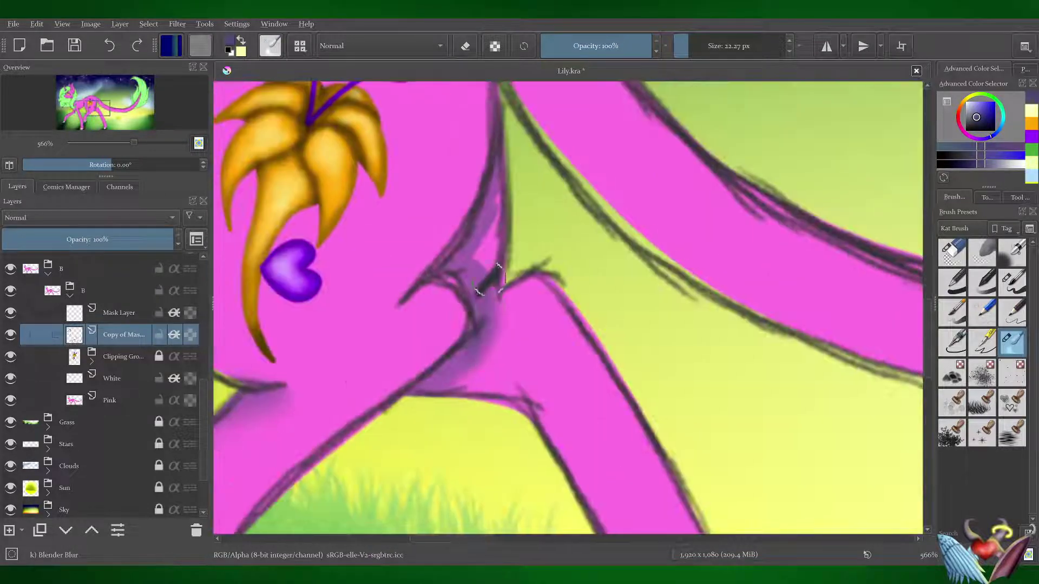
{"action": "scroll", "coordinate": [498, 266], "scroll_direction": "down", "scroll_amount": 2}
{"action": "scroll", "coordinate": [69, 326], "scroll_direction": "up", "scroll_amount": 1}
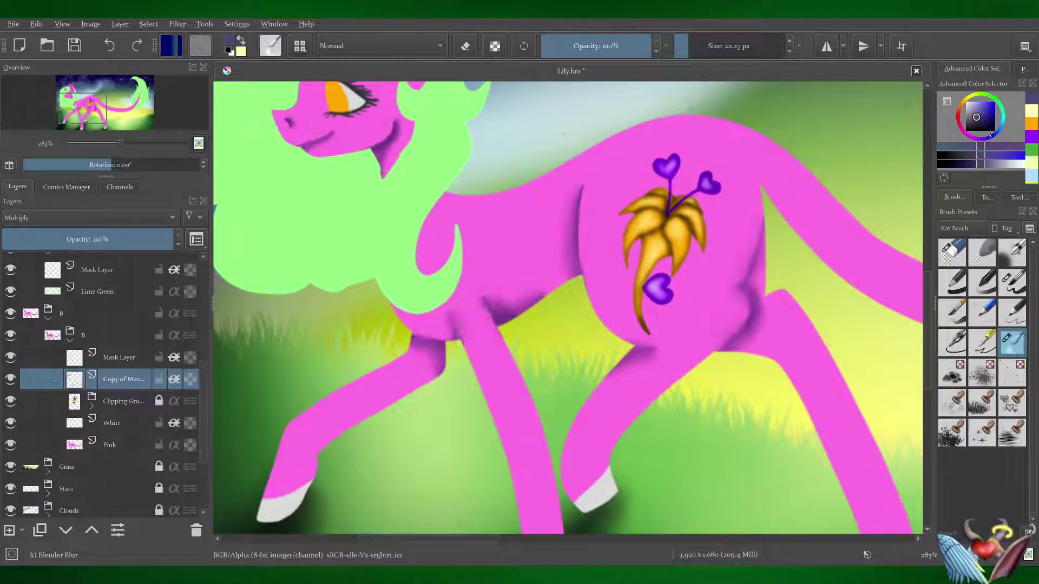
{"action": "left_click_drag", "start_coordinate": [767, 241], "coordinate": [751, 271]}
{"action": "left_click_drag", "start_coordinate": [762, 228], "coordinate": [755, 270]}
- Add another shading layer above the current one using the semi-transparent brush
{"action": "scroll", "coordinate": [301, 157], "scroll_direction": "up", "scroll_amount": 5}
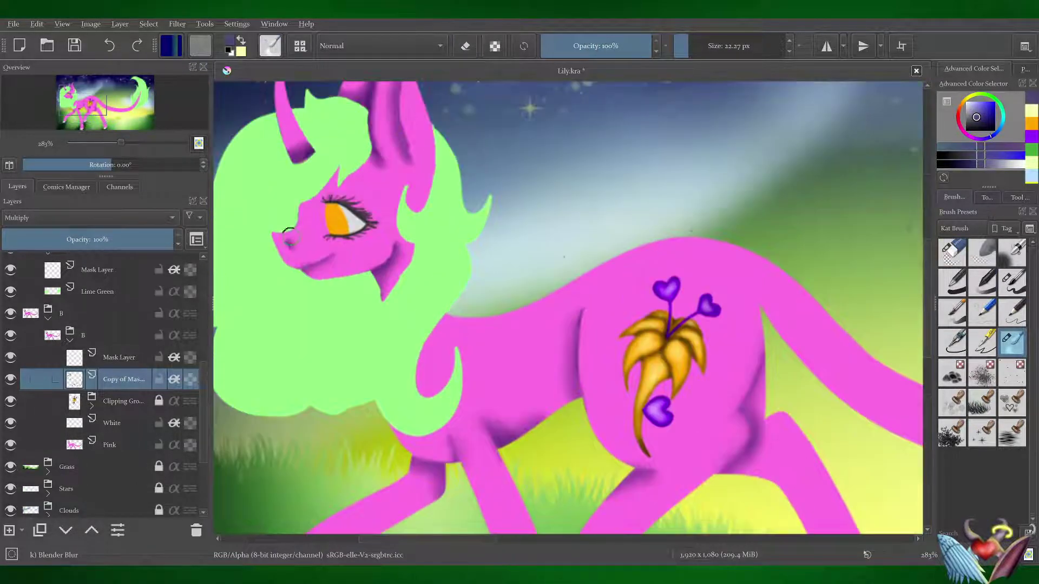
{"action": "scroll", "coordinate": [301, 157], "scroll_direction": "up", "scroll_amount": 3}
{"action": "scroll", "coordinate": [370, 126], "scroll_direction": "down", "scroll_amount": 4}
{"action": "scroll", "coordinate": [568, 303], "scroll_direction": "up", "scroll_amount": 2}
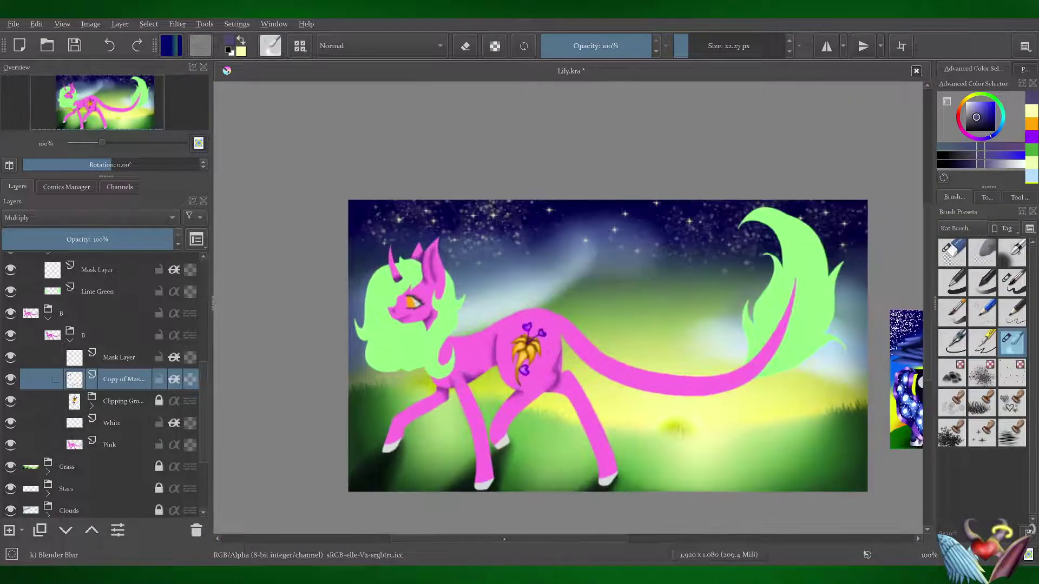
{"action": "scroll", "coordinate": [568, 304], "scroll_direction": "up", "scroll_amount": 1}
{"action": "left_click", "coordinate": [1012, 281]}
{"action": "key", "text": "ctrl+j"}
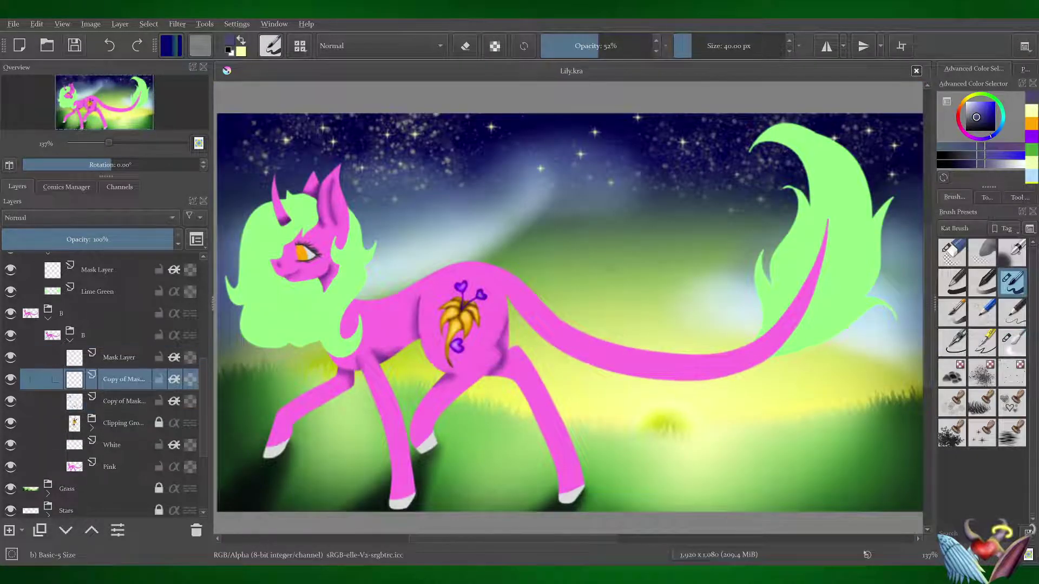
- Soften the purple horn stripes and the horn's base with the Blender Blur brush
{"action": "left_click", "coordinate": [988, 197]}
{"action": "scroll", "coordinate": [527, 140], "scroll_direction": "up", "scroll_amount": 6}
{"action": "left_click_drag", "start_coordinate": [528, 140], "coordinate": [623, 411]}
{"action": "left_click", "coordinate": [954, 197]}
{"action": "left_click", "coordinate": [1012, 342]}
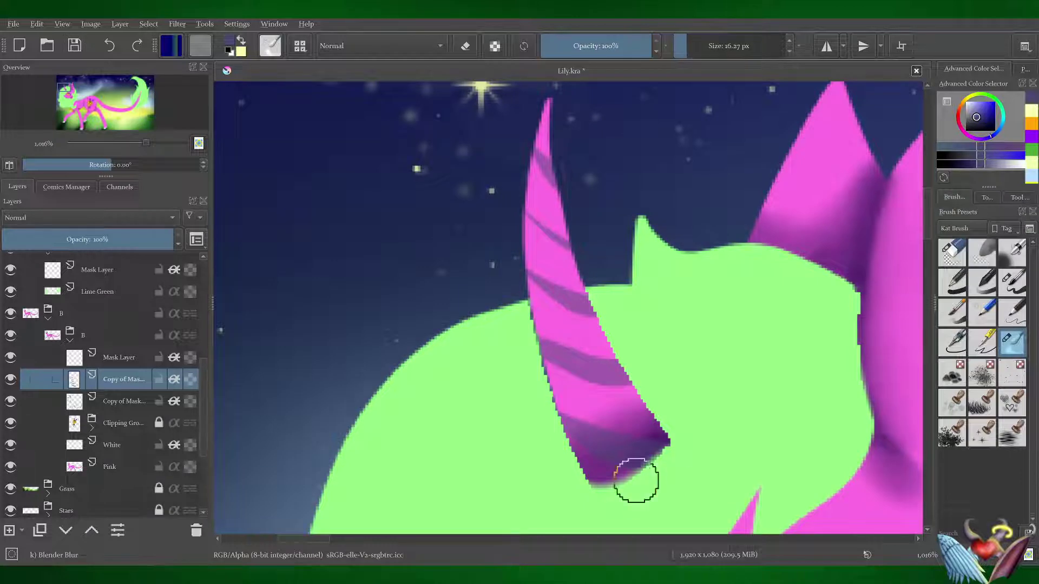
{"action": "left_click_drag", "start_coordinate": [638, 480], "coordinate": [638, 314]}
{"action": "left_click_drag", "start_coordinate": [573, 352], "coordinate": [650, 455]}
- On a new layer, paint more purple stripes on the horn with Basic-5 Size
{"action": "key", "text": "ctrl+j"}
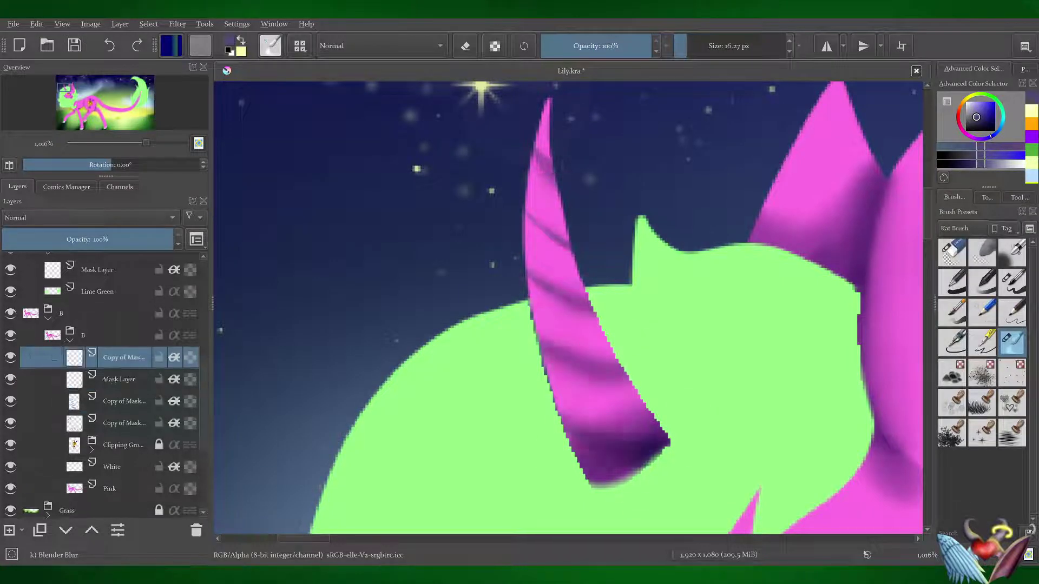
{"action": "scroll", "coordinate": [456, 265], "scroll_direction": "down", "scroll_amount": 5}
{"action": "key", "text": "/"}
{"action": "left_click_drag", "start_coordinate": [456, 260], "coordinate": [451, 323]}
{"action": "left_click_drag", "start_coordinate": [514, 249], "coordinate": [546, 347]}
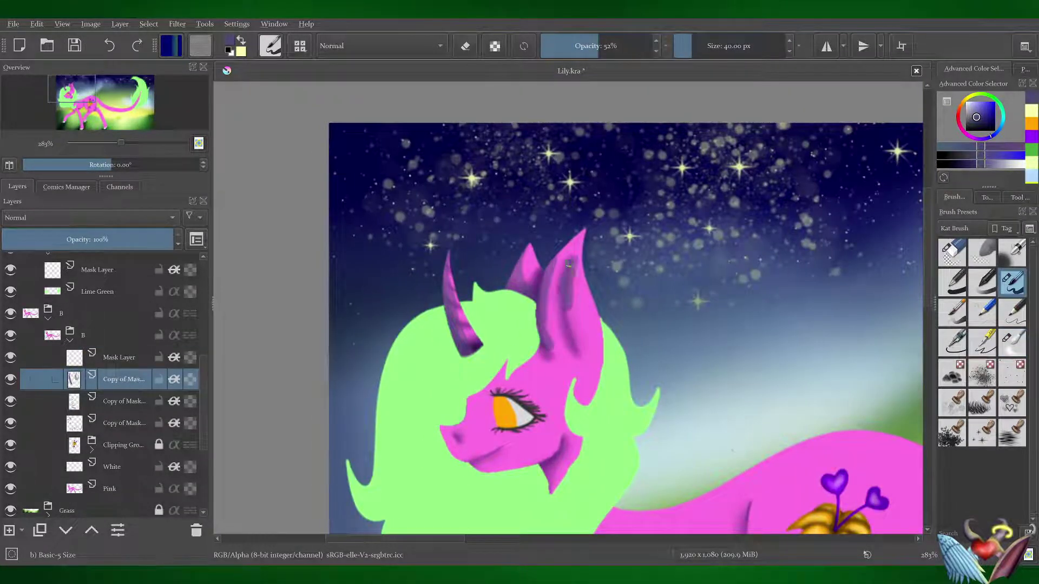
{"action": "left_click_drag", "start_coordinate": [568, 259], "coordinate": [590, 406]}
- Shade the face and muzzle in darker purple
{"action": "scroll", "coordinate": [478, 255], "scroll_direction": "down", "scroll_amount": 3}
{"action": "mouse_move", "coordinate": [478, 255]}
{"action": "left_mouse_down"}
{"action": "mouse_move", "coordinate": [476, 295]}
{"action": "mouse_move", "coordinate": [541, 341]}
{"action": "mouse_move", "coordinate": [476, 336]}
{"action": "left_mouse_up"}
{"action": "left_click_drag", "start_coordinate": [552, 309], "coordinate": [574, 357]}
{"action": "left_click_drag", "start_coordinate": [574, 336], "coordinate": [411, 276]}
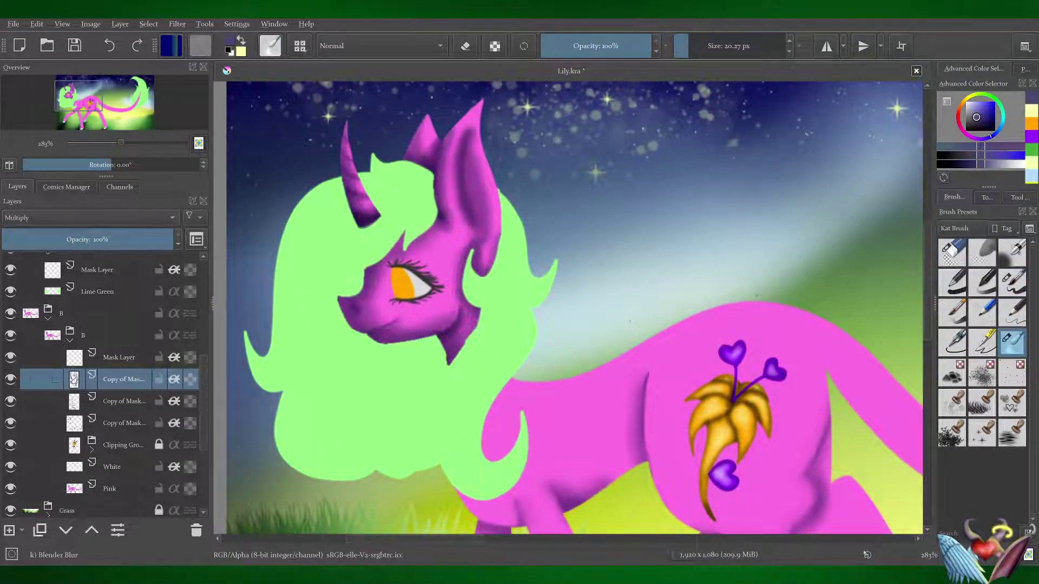
- On a new layer, shade the back leg, front leg, flank and hip in darker purple
{"action": "key", "text": "ctrl+j"}
{"action": "key", "text": "minus"}
{"action": "key", "text": "minus"}
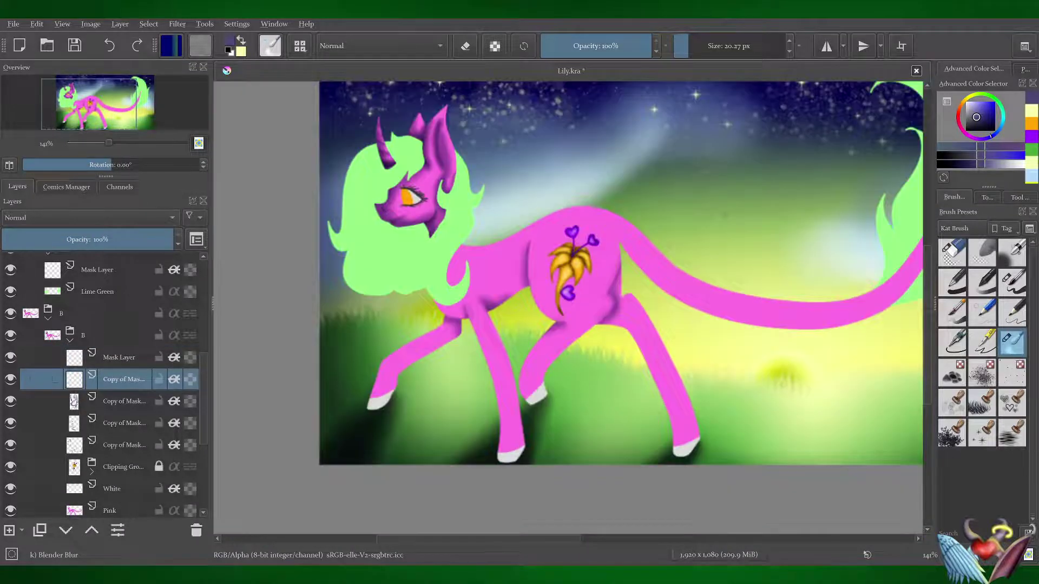
{"action": "left_click", "coordinate": [1012, 281]}
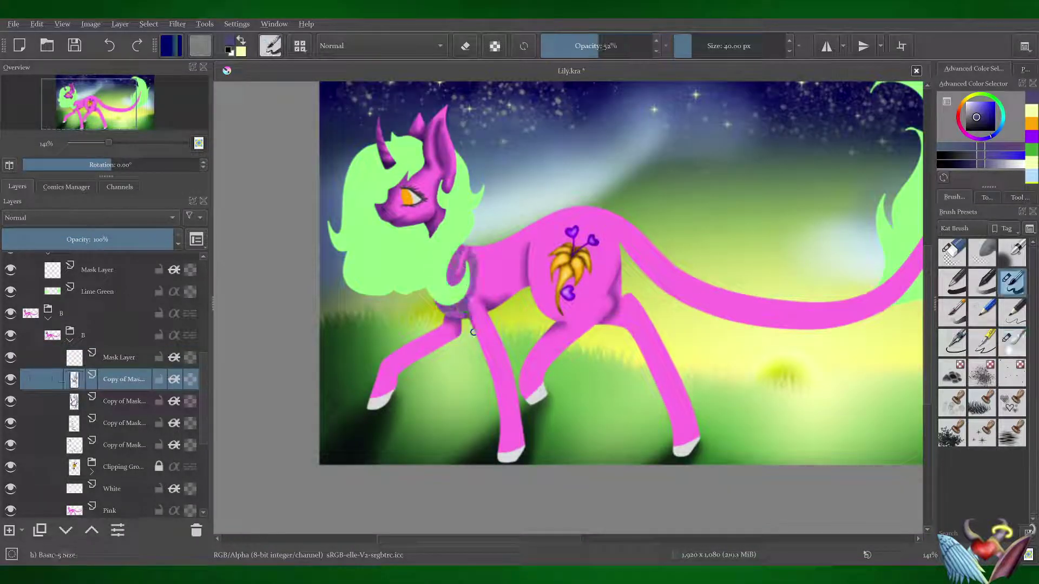
{"action": "left_click_drag", "start_coordinate": [473, 332], "coordinate": [466, 312]}
{"action": "left_click_drag", "start_coordinate": [376, 406], "coordinate": [441, 328]}
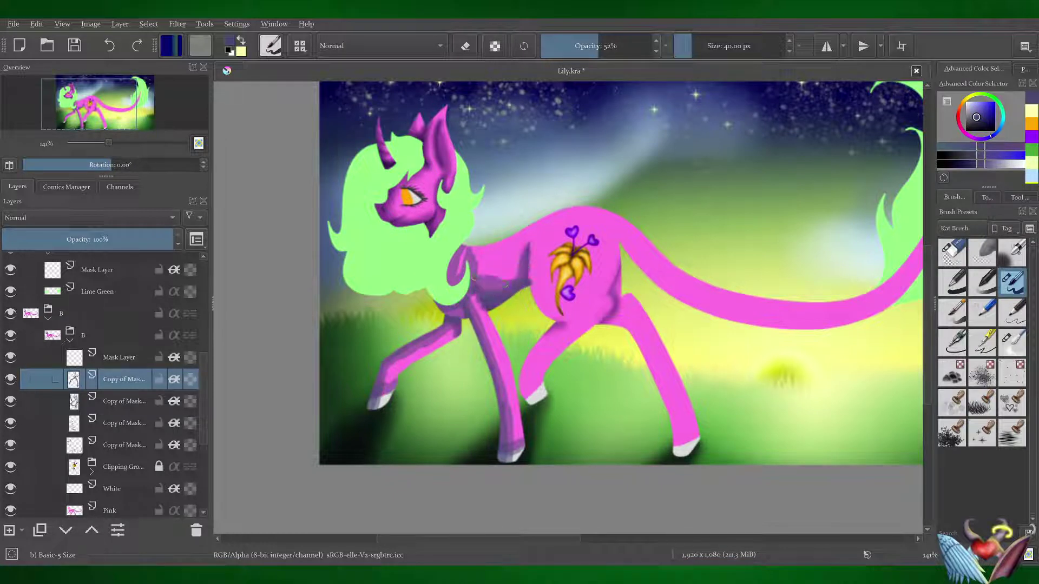
{"action": "mouse_move", "coordinate": [531, 242]}
{"action": "left_mouse_down"}
{"action": "mouse_move", "coordinate": [568, 321]}
{"action": "mouse_move", "coordinate": [533, 388]}
{"action": "left_mouse_up"}
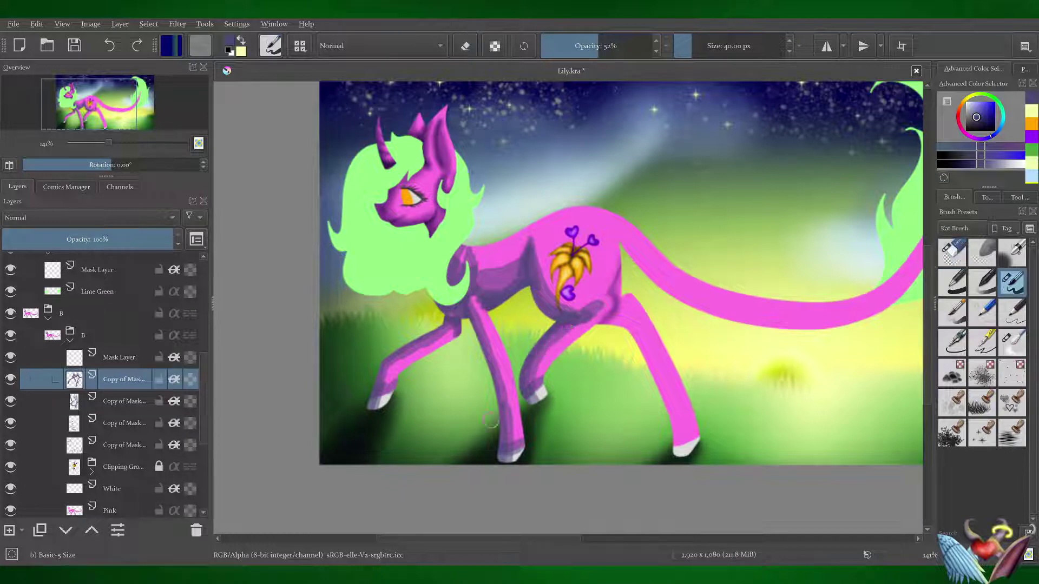
{"action": "left_click_drag", "start_coordinate": [630, 294], "coordinate": [670, 457]}
{"action": "left_click_drag", "start_coordinate": [622, 322], "coordinate": [685, 446]}
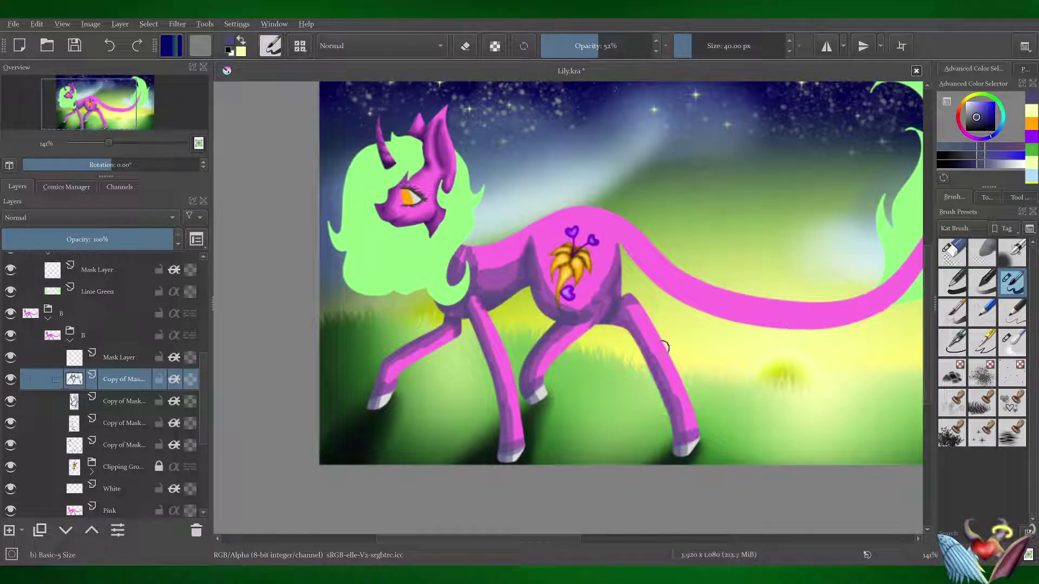
{"action": "mouse_move", "coordinate": [615, 241]}
{"action": "left_mouse_down"}
{"action": "mouse_move", "coordinate": [550, 291]}
{"action": "mouse_move", "coordinate": [493, 309]}
{"action": "left_mouse_up"}
- Erase stray shading near the neck
{"action": "left_click", "coordinate": [952, 252]}
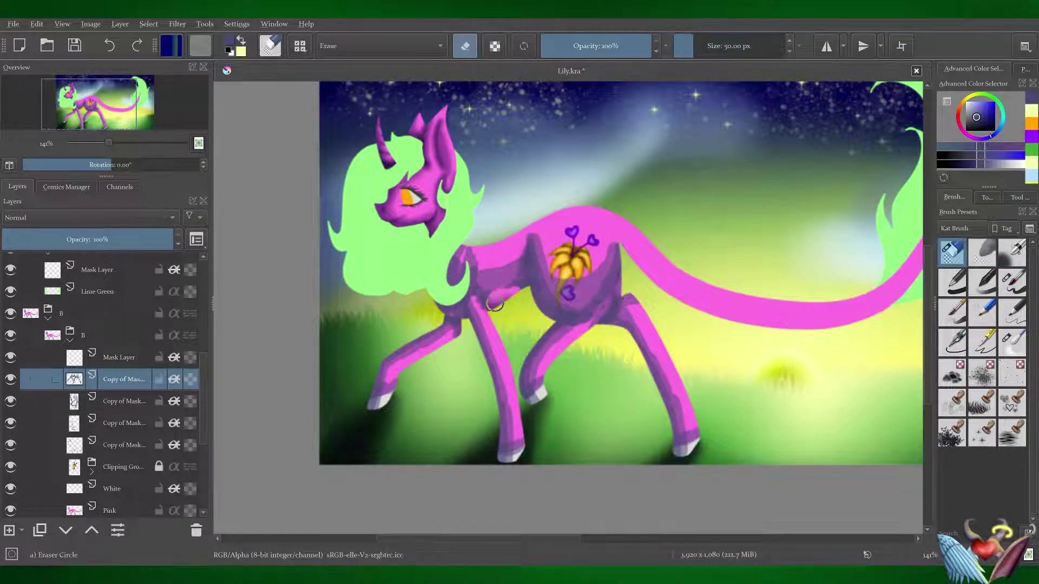
{"action": "left_click_drag", "start_coordinate": [525, 253], "coordinate": [487, 292]}
{"action": "left_click_drag", "start_coordinate": [503, 270], "coordinate": [476, 310]}
- Run darker purple shading along the back, neck and tail
{"action": "left_click", "coordinate": [1012, 282]}
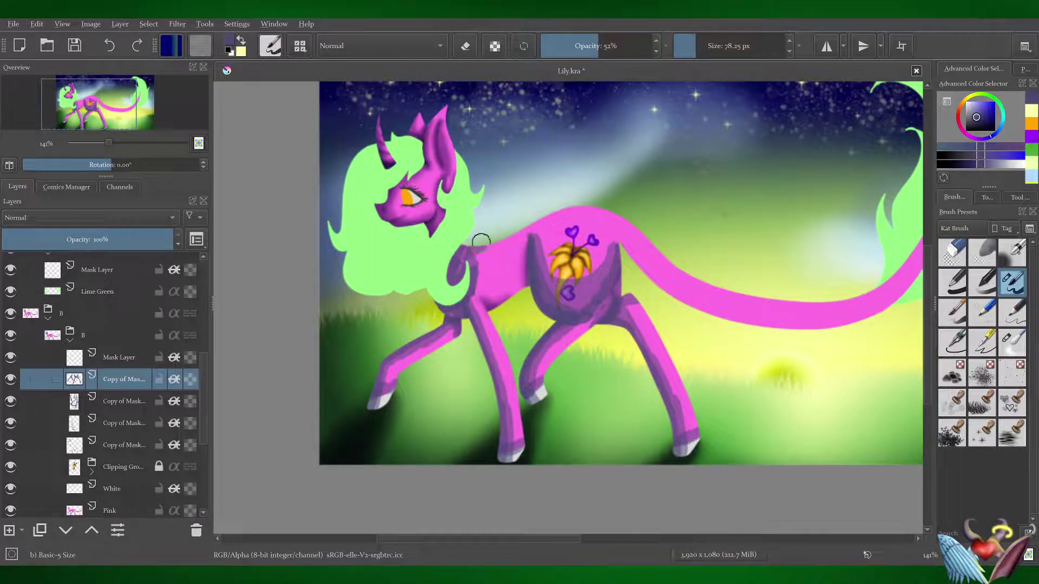
{"action": "left_click_drag", "start_coordinate": [466, 260], "coordinate": [644, 224]}
{"action": "left_click_drag", "start_coordinate": [520, 292], "coordinate": [469, 249]}
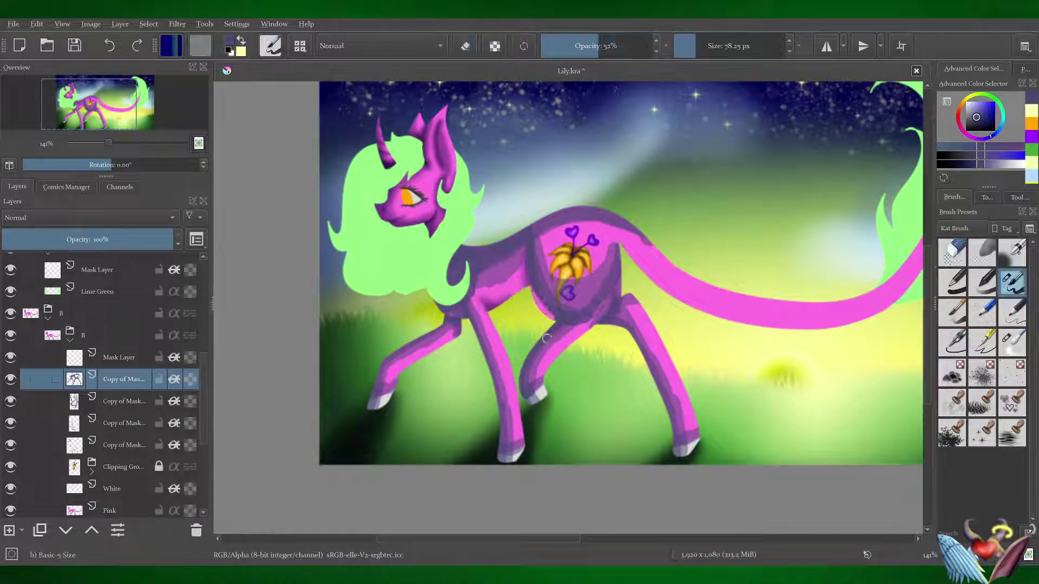
{"action": "left_click_drag", "start_coordinate": [634, 249], "coordinate": [469, 249]}
{"action": "mouse_move", "coordinate": [719, 306]}
{"action": "left_mouse_down"}
{"action": "mouse_move", "coordinate": [768, 247]}
{"action": "mouse_move", "coordinate": [404, 208]}
{"action": "mouse_move", "coordinate": [501, 208]}
{"action": "left_mouse_up"}
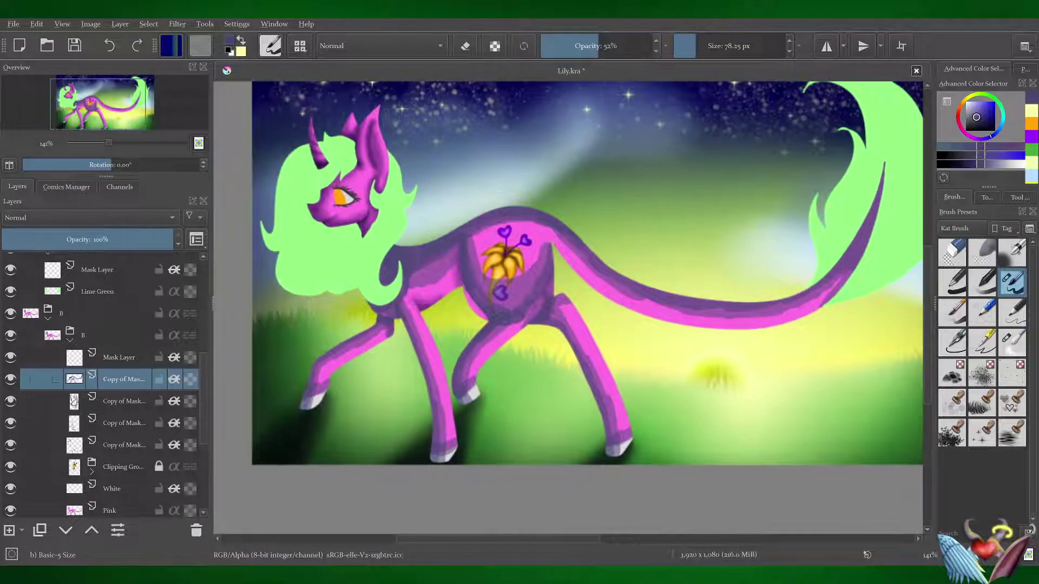
- Blur-blend the leg and body shading and set the shading layer to Multiply
{"action": "left_click", "coordinate": [1012, 341]}
{"action": "left_click_drag", "start_coordinate": [466, 368], "coordinate": [677, 418]}
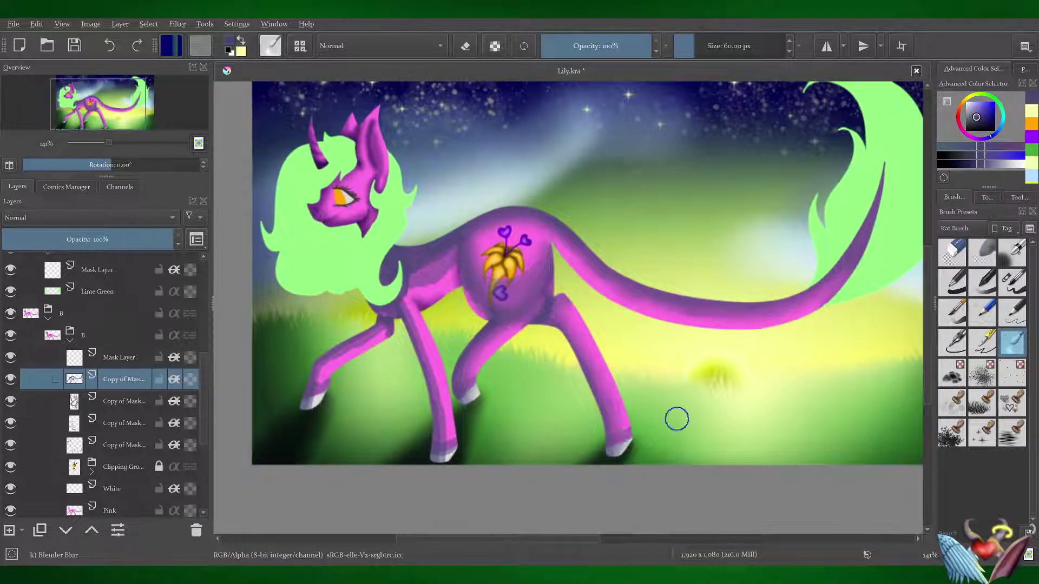
{"action": "left_click_drag", "start_coordinate": [389, 287], "coordinate": [448, 455]}
{"action": "left_click_drag", "start_coordinate": [330, 374], "coordinate": [315, 403]}
{"action": "key", "text": "alt+shift+m"}
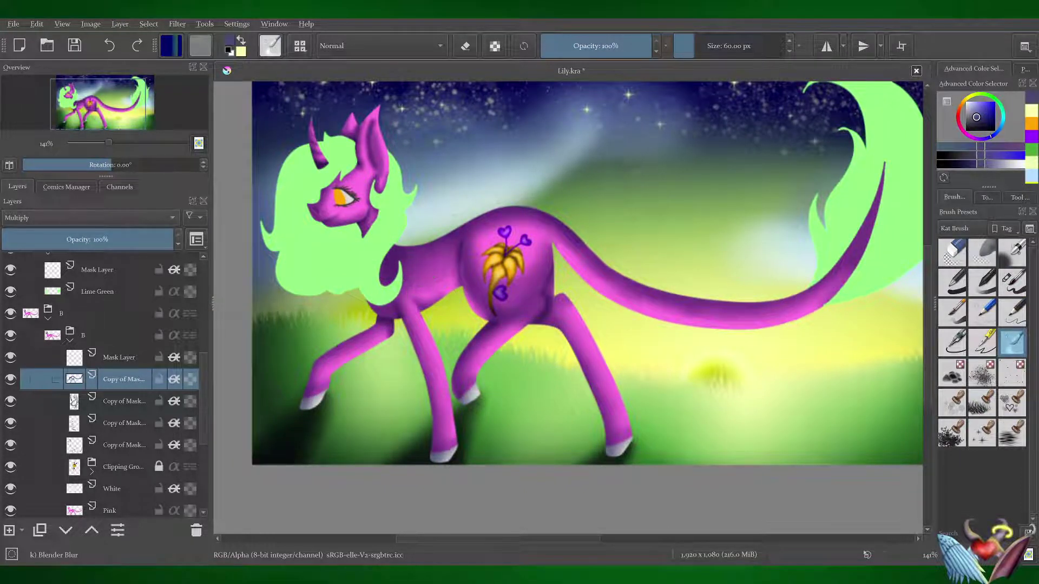
- Add a dark stroke near the leg, add an empty layer and save
{"action": "key", "text": "slash"}
{"action": "left_click_drag", "start_coordinate": [440, 374], "coordinate": [436, 421]}
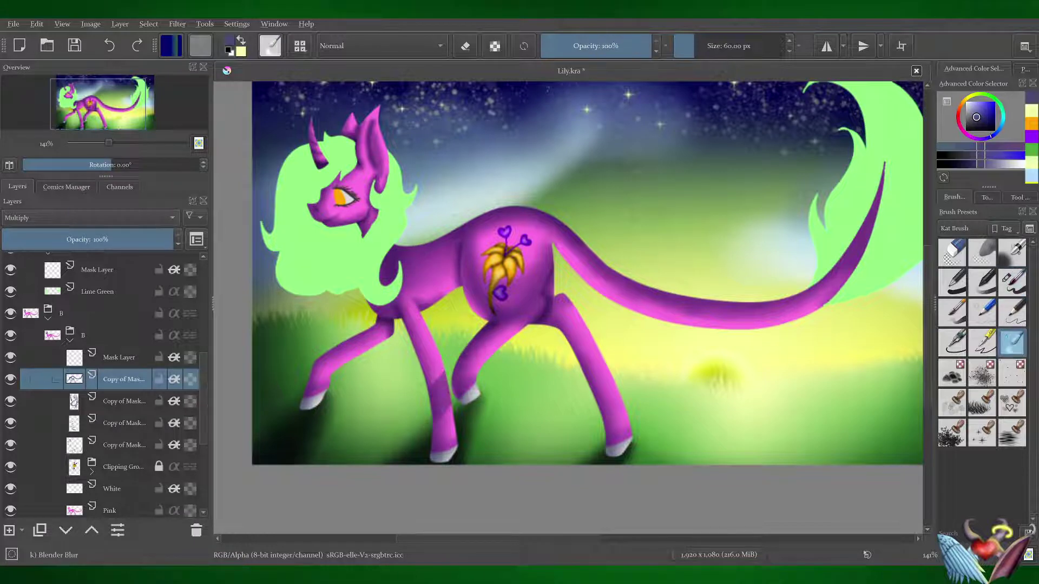
{"action": "key", "text": "Insert"}
{"action": "key", "text": "ctrl+s"}
- Paint a light pink highlight along the horn and blend it with Blender Blur
{"action": "key", "text": "x"}
{"action": "left_click_drag", "start_coordinate": [326, 157], "coordinate": [314, 123]}
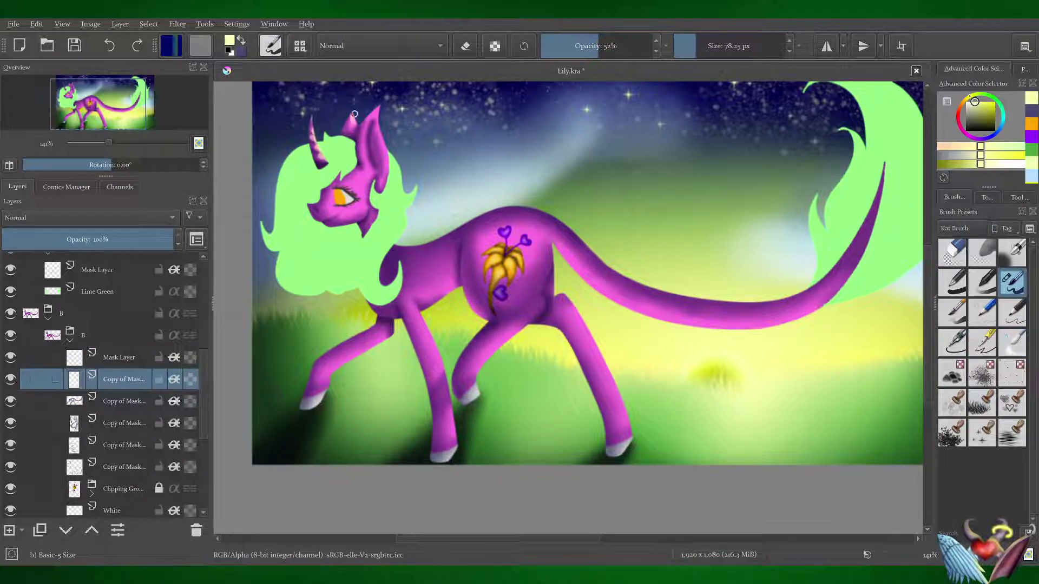
{"action": "scroll", "coordinate": [341, 197], "scroll_direction": "up", "scroll_amount": 5}
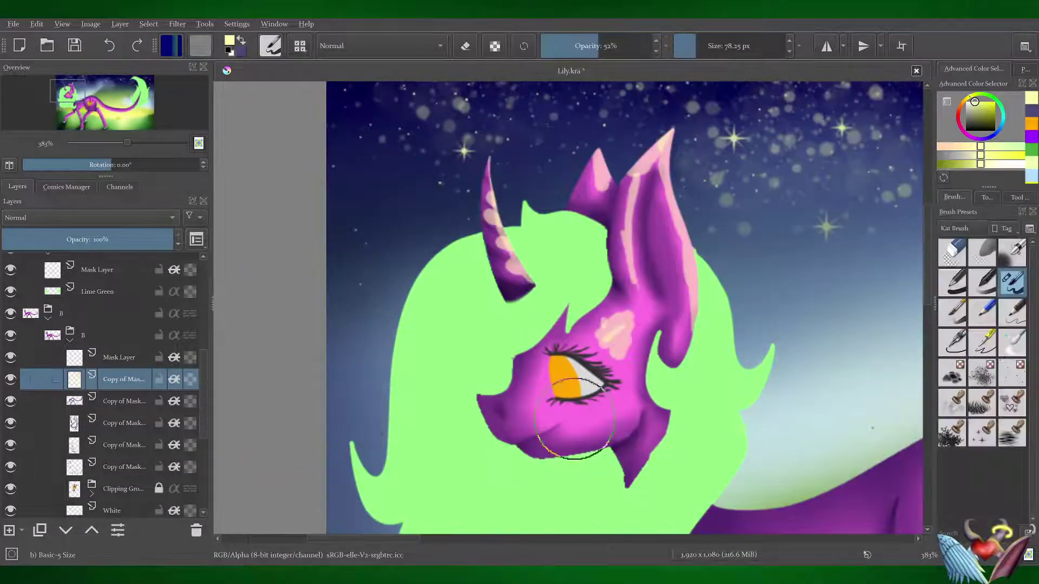
{"action": "key", "text": "slash"}
{"action": "left_click_drag", "start_coordinate": [490, 168], "coordinate": [519, 281]}
{"action": "mouse_move", "coordinate": [658, 146]}
{"action": "left_mouse_down"}
{"action": "mouse_move", "coordinate": [644, 281]}
{"action": "mouse_move", "coordinate": [530, 324]}
{"action": "left_mouse_up"}
{"action": "scroll", "coordinate": [628, 270], "scroll_direction": "down", "scroll_amount": 2}
- On a new layer, paint pink highlights on the front leg, hind legs, hip, flank and tail underside
{"action": "key", "text": "ctrl+j"}
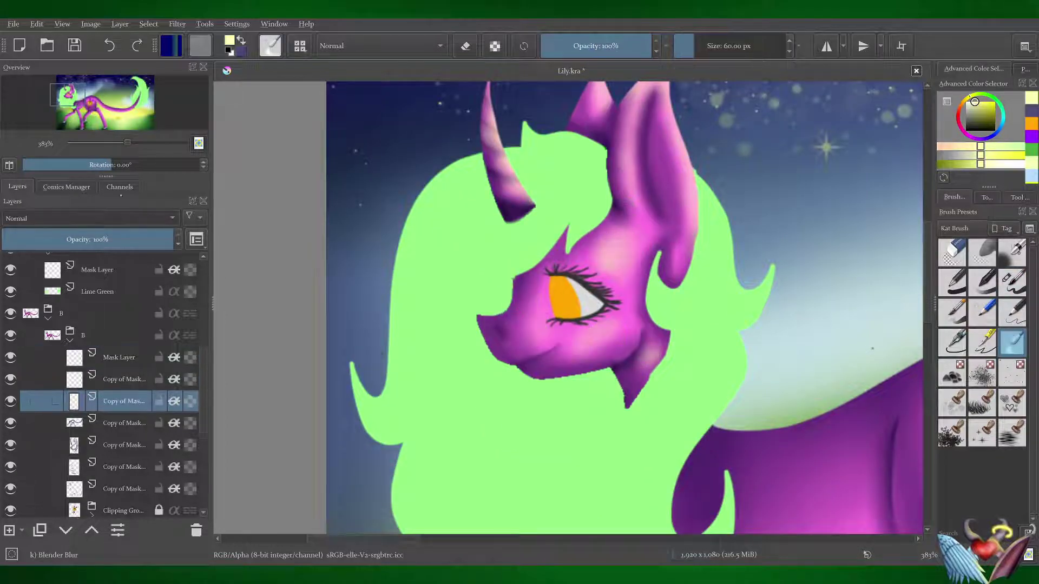
{"action": "scroll", "coordinate": [568, 308], "scroll_direction": "down", "scroll_amount": 5}
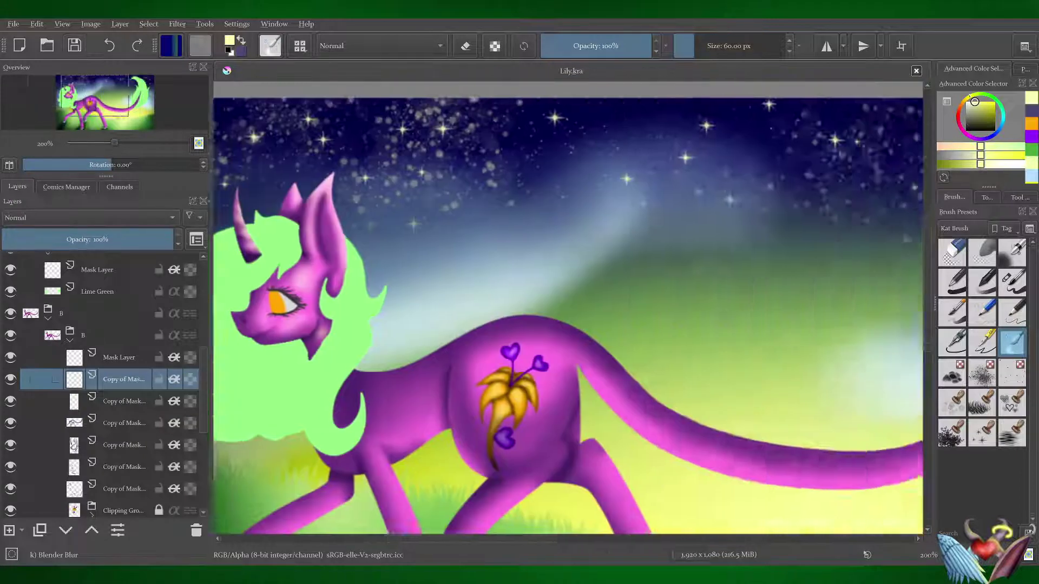
{"action": "key", "text": "slash"}
{"action": "scroll", "coordinate": [568, 292], "scroll_direction": "up", "scroll_amount": 3}
{"action": "left_click_drag", "start_coordinate": [253, 402], "coordinate": [300, 369]}
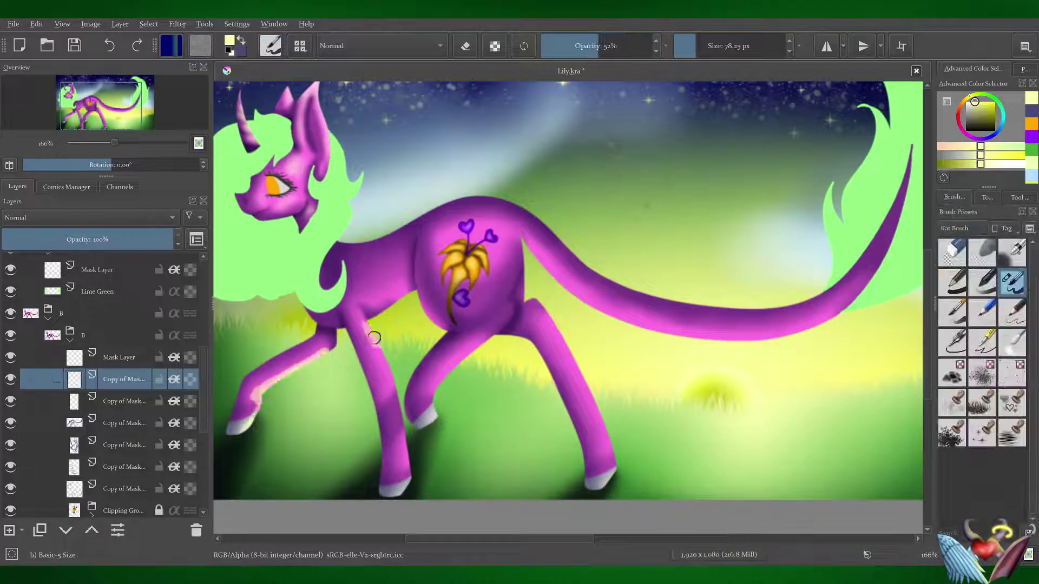
{"action": "left_click_drag", "start_coordinate": [374, 337], "coordinate": [408, 487]}
{"action": "left_click_drag", "start_coordinate": [476, 339], "coordinate": [427, 419]}
{"action": "left_click_drag", "start_coordinate": [411, 282], "coordinate": [362, 316]}
{"action": "left_click_drag", "start_coordinate": [450, 228], "coordinate": [482, 273]}
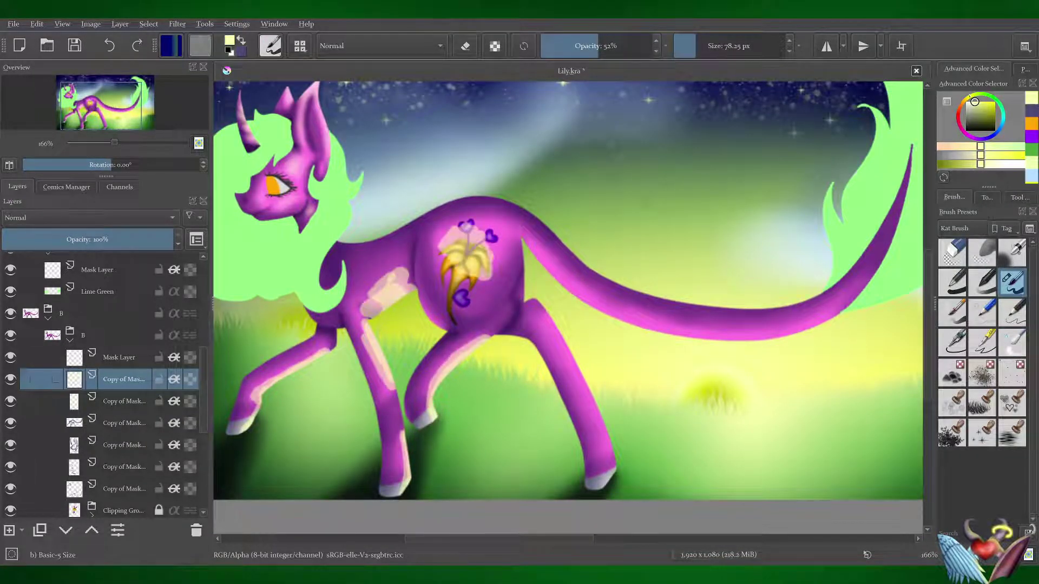
{"action": "left_click_drag", "start_coordinate": [612, 476], "coordinate": [577, 359]}
{"action": "left_click_drag", "start_coordinate": [536, 287], "coordinate": [609, 476]}
{"action": "mouse_move", "coordinate": [454, 259]}
{"action": "left_mouse_down"}
{"action": "mouse_move", "coordinate": [546, 255]}
{"action": "mouse_move", "coordinate": [844, 311]}
{"action": "mouse_move", "coordinate": [699, 335]}
{"action": "mouse_move", "coordinate": [525, 260]}
{"action": "left_mouse_up"}
- Blend the pink highlights on tail, flank, shoulder and legs, then save Lily.kra
{"action": "key", "text": "slash"}
{"action": "left_click_drag", "start_coordinate": [487, 227], "coordinate": [546, 303]}
{"action": "left_click_drag", "start_coordinate": [606, 476], "coordinate": [541, 336]}
{"action": "mouse_move", "coordinate": [417, 324]}
{"action": "left_mouse_down"}
{"action": "mouse_move", "coordinate": [360, 283]}
{"action": "mouse_move", "coordinate": [401, 292]}
{"action": "left_mouse_up"}
{"action": "left_click_drag", "start_coordinate": [379, 336], "coordinate": [403, 487]}
{"action": "left_click_drag", "start_coordinate": [330, 352], "coordinate": [249, 417]}
{"action": "key", "text": "1"}
{"action": "key", "text": "ctrl+s"}
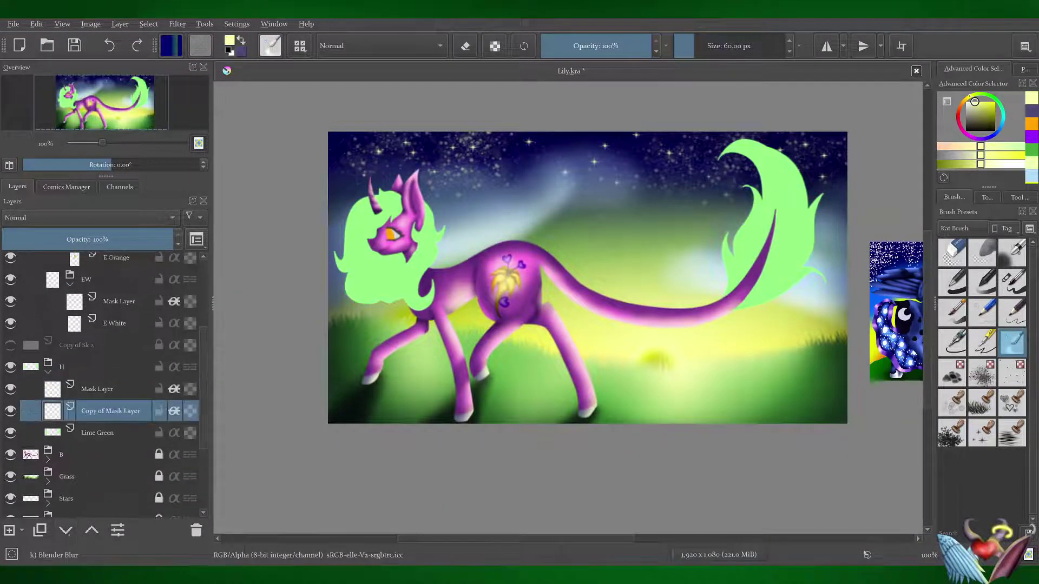
- Paint first grey shading strokes on the lime tail tuft and hide the Copy of Sk 2 layer
{"action": "key", "text": "x"}
{"action": "key", "text": "slash"}
{"action": "scroll", "coordinate": [597, 159], "scroll_direction": "up", "scroll_amount": 3}
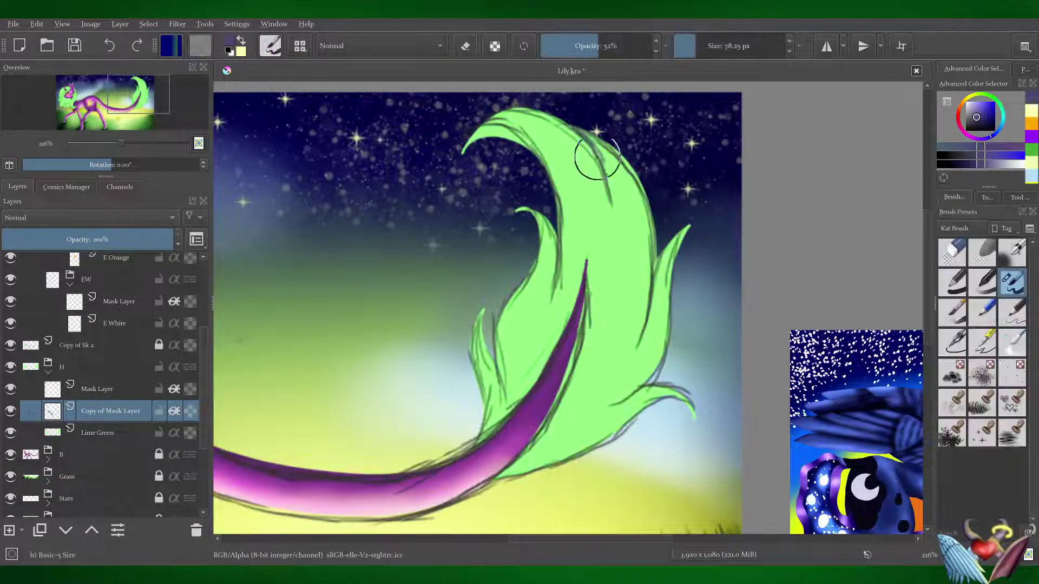
{"action": "left_click_drag", "start_coordinate": [597, 159], "coordinate": [614, 213]}
{"action": "mouse_move", "coordinate": [652, 249]}
{"action": "left_mouse_down"}
{"action": "mouse_move", "coordinate": [633, 357]}
{"action": "mouse_move", "coordinate": [603, 409]}
{"action": "left_mouse_up"}
{"action": "left_click_drag", "start_coordinate": [555, 260], "coordinate": [549, 341]}
{"action": "left_click", "coordinate": [10, 344]}
{"action": "key", "text": "slash"}
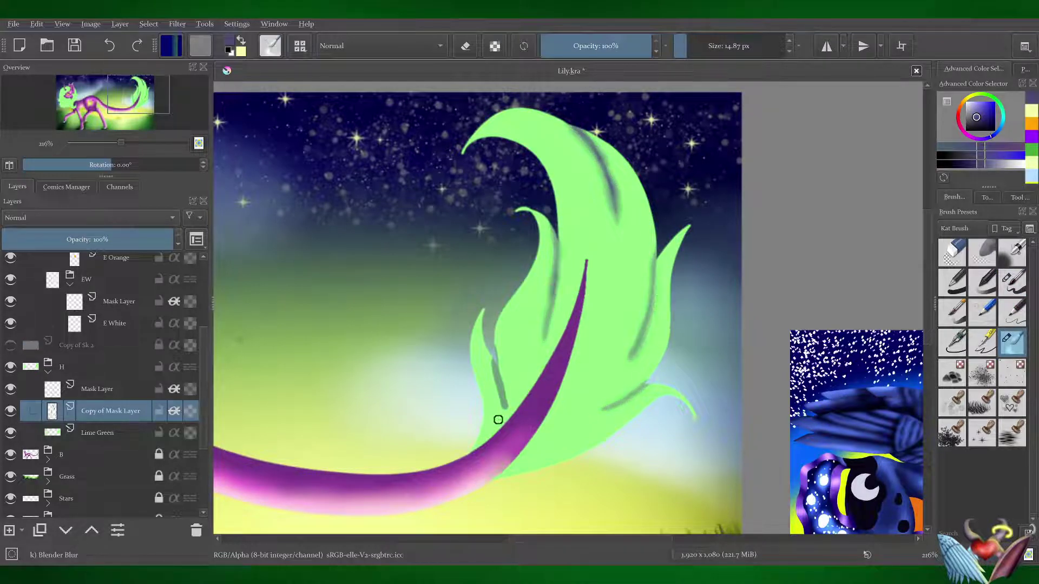
- On a new layer, cover the tail tuft with grey shading strokes, including its lower edge and centre
{"action": "key", "text": "ctrl+j"}
{"action": "key", "text": "slash"}
{"action": "left_click_drag", "start_coordinate": [596, 108], "coordinate": [563, 351]}
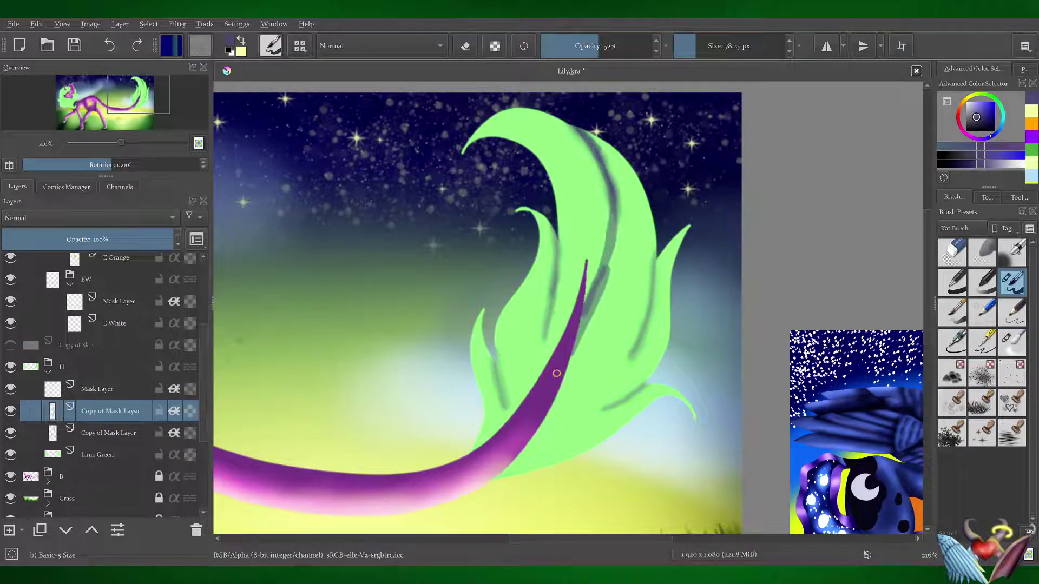
{"action": "left_click_drag", "start_coordinate": [557, 249], "coordinate": [498, 423]}
{"action": "left_click_drag", "start_coordinate": [650, 249], "coordinate": [557, 400]}
{"action": "left_click_drag", "start_coordinate": [644, 390], "coordinate": [520, 466]}
{"action": "mouse_move", "coordinate": [541, 287]}
{"action": "left_mouse_down"}
{"action": "mouse_move", "coordinate": [492, 433]}
{"action": "mouse_move", "coordinate": [523, 352]}
{"action": "left_mouse_up"}
{"action": "left_click_drag", "start_coordinate": [589, 399], "coordinate": [556, 419]}
{"action": "left_click_drag", "start_coordinate": [653, 292], "coordinate": [587, 414]}
{"action": "left_click_drag", "start_coordinate": [595, 442], "coordinate": [573, 449]}
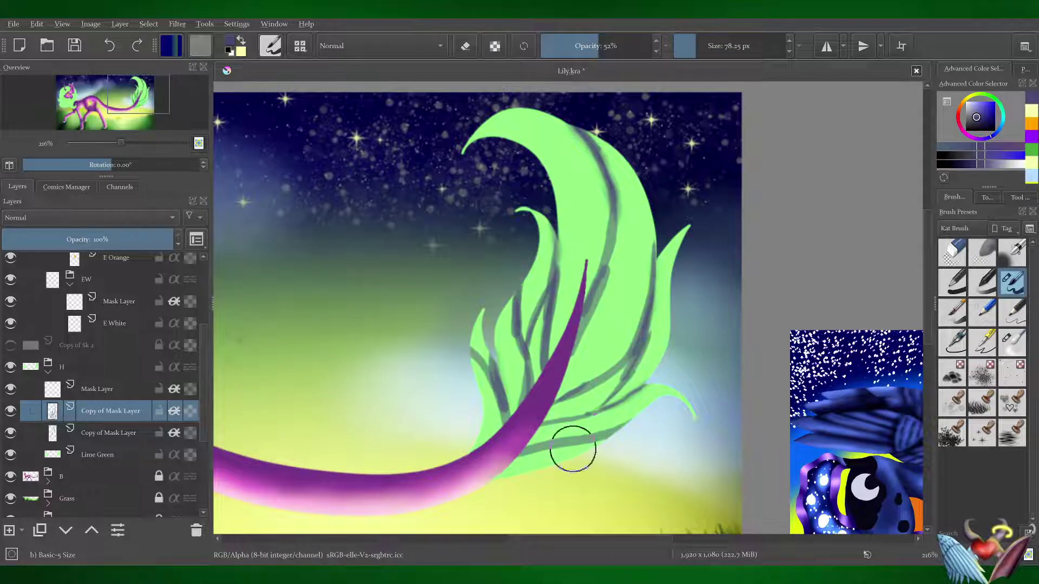
{"action": "left_click_drag", "start_coordinate": [663, 370], "coordinate": [579, 439]}
{"action": "left_click_drag", "start_coordinate": [676, 222], "coordinate": [590, 325]}
{"action": "left_click_drag", "start_coordinate": [547, 157], "coordinate": [590, 303]}
- Soften the grey tuft shading with the Blender Blur brush
{"action": "key", "text": "slash"}
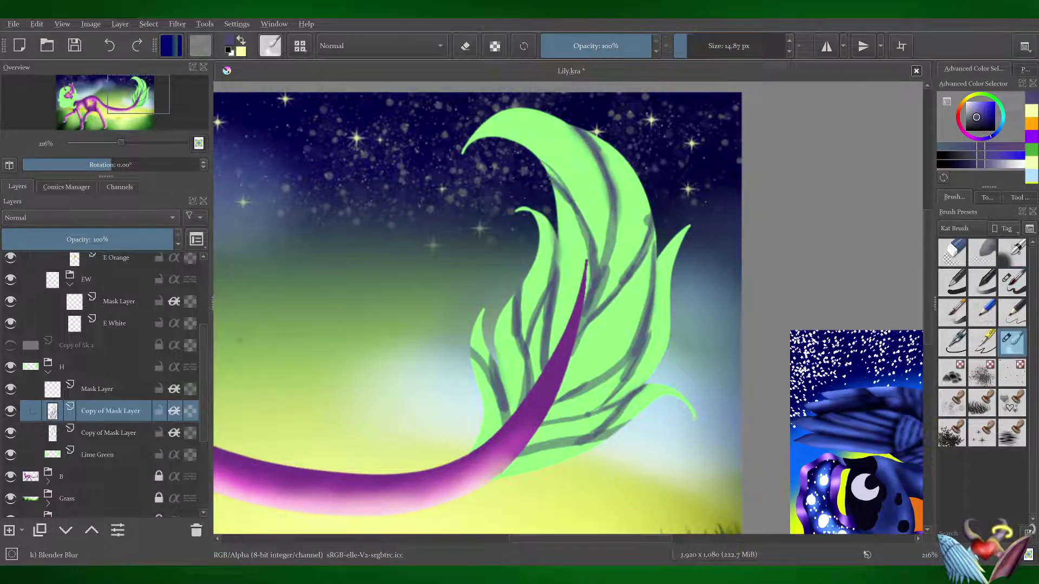
{"action": "left_click_drag", "start_coordinate": [527, 449], "coordinate": [646, 390]}
{"action": "mouse_move", "coordinate": [657, 249]}
{"action": "left_mouse_down"}
{"action": "mouse_move", "coordinate": [542, 406]}
{"action": "mouse_move", "coordinate": [539, 303]}
{"action": "left_mouse_up"}
{"action": "left_click_drag", "start_coordinate": [552, 254], "coordinate": [569, 348]}
{"action": "mouse_move", "coordinate": [622, 227]}
{"action": "left_mouse_down"}
{"action": "mouse_move", "coordinate": [587, 139]}
{"action": "mouse_move", "coordinate": [588, 274]}
{"action": "left_mouse_up"}
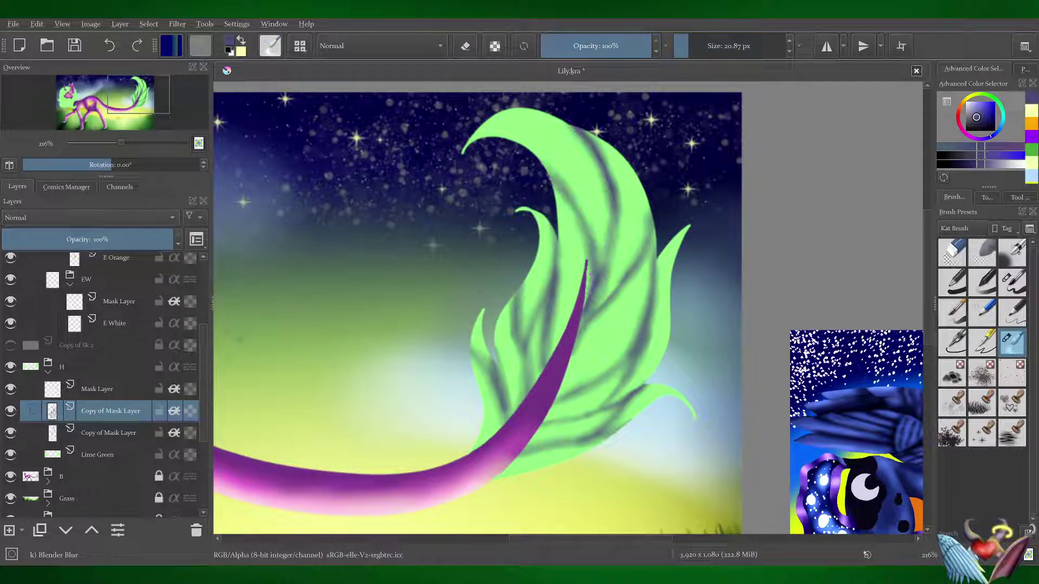
- On a new mask copy, shade the top leaf, leaf edges and left side of the tail grey
{"action": "key", "text": "ctrl+j"}
{"action": "key", "text": "slash"}
{"action": "mouse_move", "coordinate": [658, 257]}
{"action": "left_mouse_down"}
{"action": "mouse_move", "coordinate": [623, 147]}
{"action": "mouse_move", "coordinate": [494, 149]}
{"action": "left_mouse_up"}
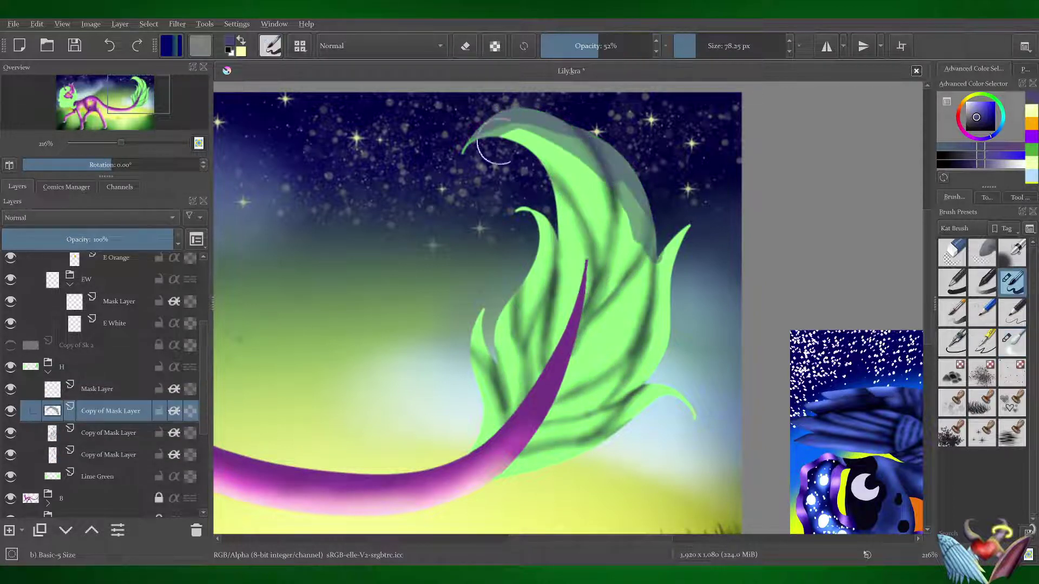
{"action": "left_click_drag", "start_coordinate": [690, 227], "coordinate": [649, 404]}
{"action": "left_click_drag", "start_coordinate": [541, 189], "coordinate": [563, 241]}
{"action": "left_click_drag", "start_coordinate": [482, 311], "coordinate": [490, 374]}
{"action": "left_click_drag", "start_coordinate": [541, 303], "coordinate": [476, 433]}
{"action": "left_click_drag", "start_coordinate": [588, 249], "coordinate": [501, 427]}
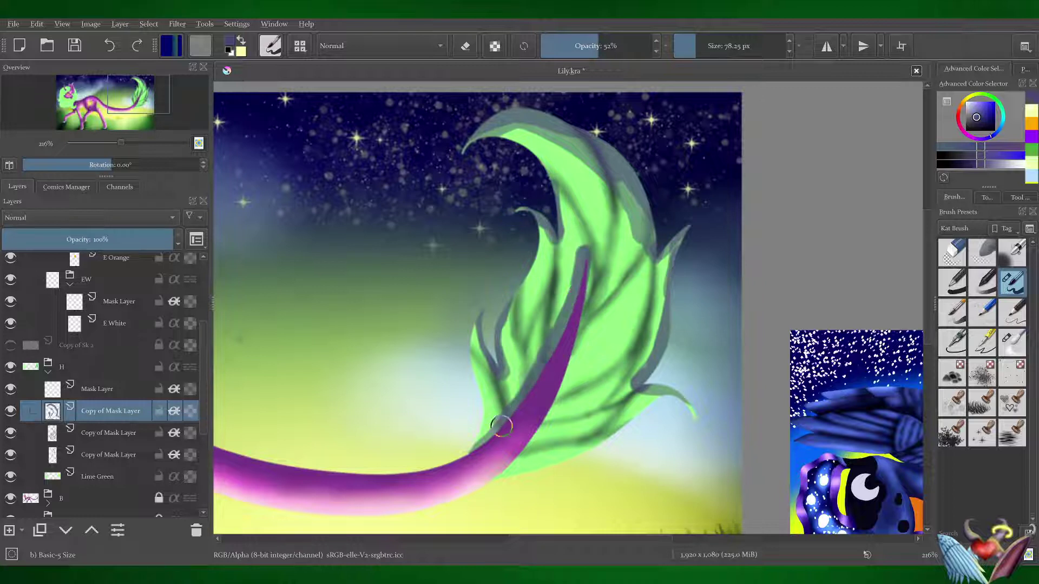
- Blur the grey strokes on the tuft's leaves smooth
{"action": "key", "text": "slash"}
{"action": "left_click_drag", "start_coordinate": [476, 322], "coordinate": [514, 390]}
{"action": "left_click_drag", "start_coordinate": [541, 187], "coordinate": [573, 249]}
{"action": "left_click_drag", "start_coordinate": [601, 162], "coordinate": [476, 135]}
{"action": "left_click_drag", "start_coordinate": [688, 233], "coordinate": [633, 395]}
{"action": "mouse_move", "coordinate": [590, 249]}
{"action": "left_mouse_down"}
{"action": "mouse_move", "coordinate": [503, 395]}
{"action": "mouse_move", "coordinate": [563, 219]}
{"action": "left_mouse_up"}
- On another mask copy, paint pale yellow highlights on the leaves and blend them in
{"action": "key", "text": "ctrl+j"}
{"action": "key", "text": "x"}
{"action": "key", "text": "slash"}
{"action": "mouse_move", "coordinate": [628, 322]}
{"action": "left_mouse_down"}
{"action": "mouse_move", "coordinate": [619, 265]}
{"action": "mouse_move", "coordinate": [573, 400]}
{"action": "mouse_move", "coordinate": [514, 465]}
{"action": "left_mouse_up"}
{"action": "key", "text": "slash"}
{"action": "left_click_drag", "start_coordinate": [655, 293], "coordinate": [664, 388]}
{"action": "mouse_move", "coordinate": [563, 364]}
{"action": "left_mouse_down"}
{"action": "mouse_move", "coordinate": [544, 215]}
{"action": "mouse_move", "coordinate": [487, 438]}
{"action": "left_mouse_up"}
- On a further mask copy, add more pale leaf highlights and blur them smooth
{"action": "key", "text": "ctrl+j"}
{"action": "key", "text": "slash"}
{"action": "left_click_drag", "start_coordinate": [492, 482], "coordinate": [644, 379]}
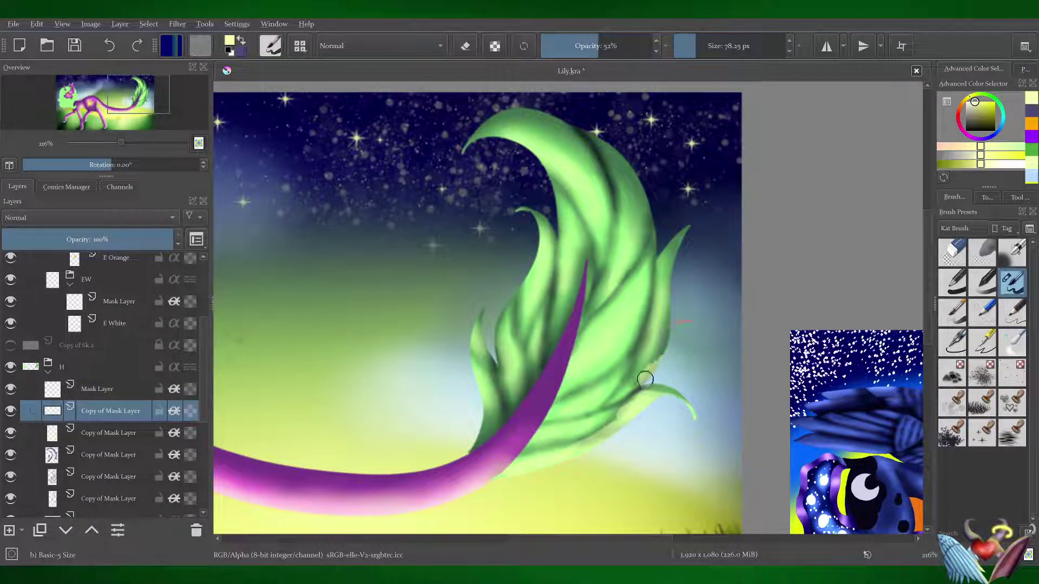
{"action": "left_click_drag", "start_coordinate": [471, 449], "coordinate": [546, 285]}
{"action": "left_click_drag", "start_coordinate": [563, 162], "coordinate": [519, 298]}
{"action": "left_click_drag", "start_coordinate": [582, 260], "coordinate": [541, 444]}
{"action": "key", "text": "slash"}
{"action": "mouse_move", "coordinate": [665, 325]}
{"action": "left_mouse_down"}
{"action": "mouse_move", "coordinate": [552, 328]}
{"action": "mouse_move", "coordinate": [557, 267]}
{"action": "left_mouse_up"}
{"action": "key", "text": "e"}
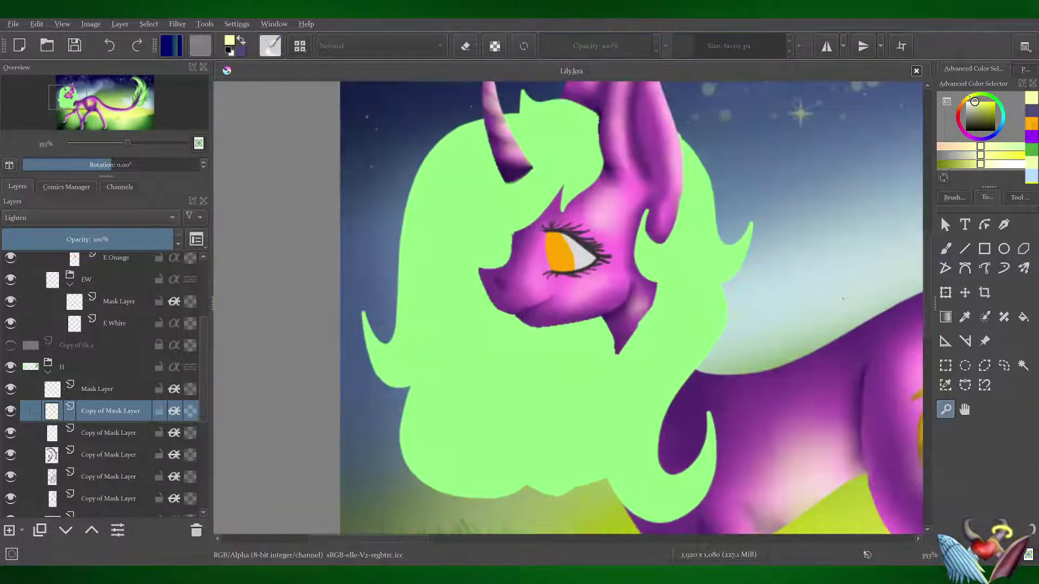
- Paint dark green shading around the lower mane curls and hide the Copy of Sk 2 layer
{"action": "scroll", "coordinate": [568, 309], "scroll_direction": "right", "scroll_amount": 2}
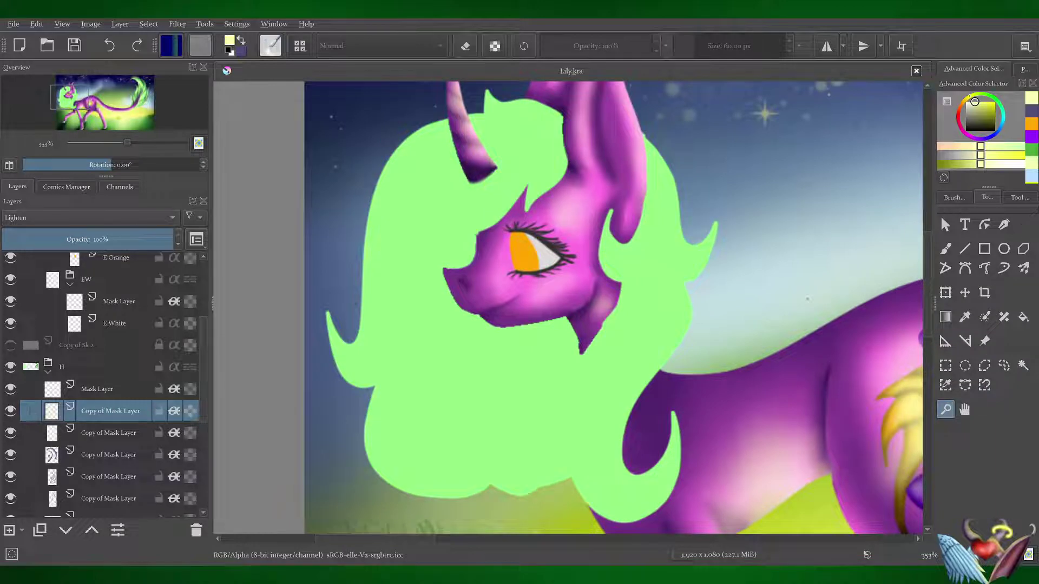
{"action": "key", "text": "x"}
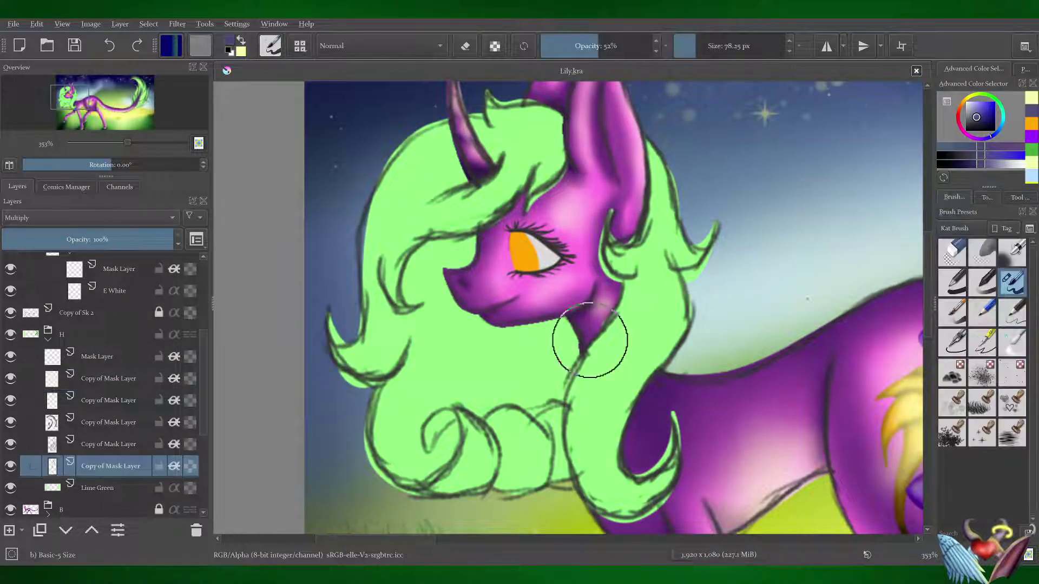
{"action": "mouse_move", "coordinate": [465, 243]}
{"action": "left_mouse_down"}
{"action": "mouse_move", "coordinate": [379, 254]}
{"action": "mouse_move", "coordinate": [423, 305]}
{"action": "mouse_move", "coordinate": [368, 383]}
{"action": "left_mouse_up"}
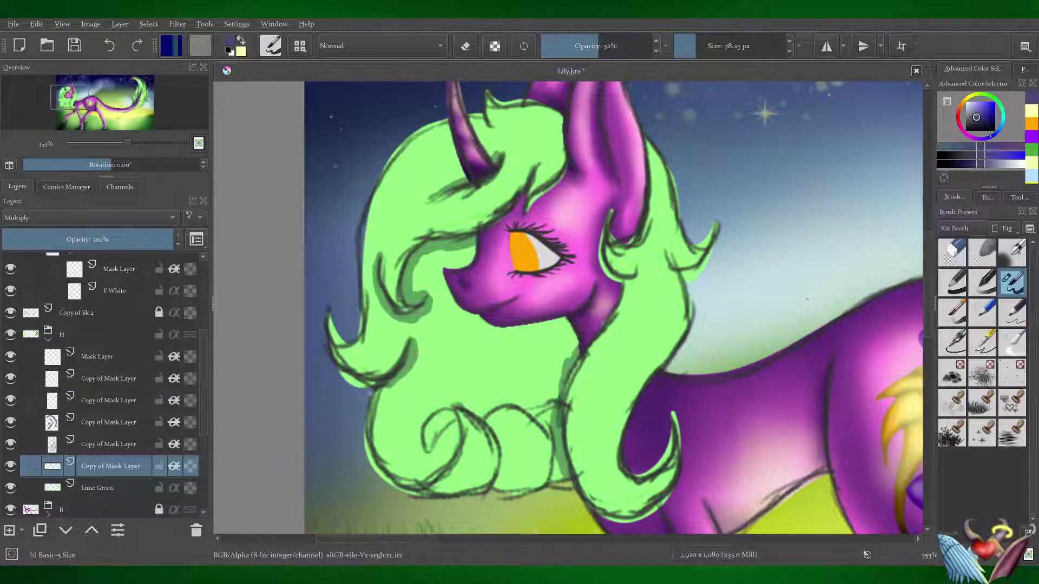
{"action": "mouse_move", "coordinate": [558, 401]}
{"action": "left_mouse_down"}
{"action": "mouse_move", "coordinate": [482, 449]}
{"action": "mouse_move", "coordinate": [422, 428]}
{"action": "mouse_move", "coordinate": [396, 493]}
{"action": "left_mouse_up"}
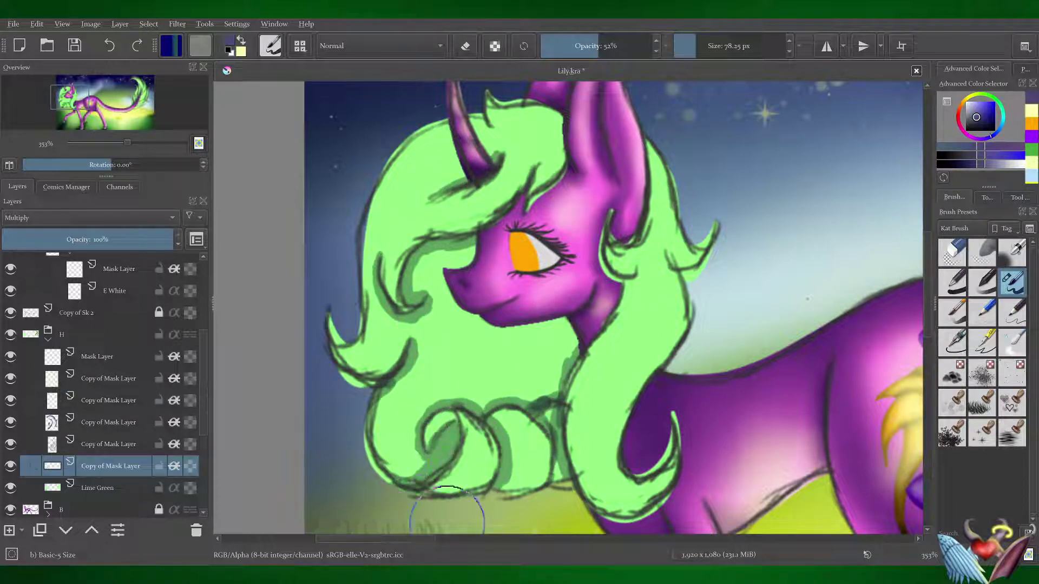
{"action": "key", "text": "slash"}
{"action": "left_click", "coordinate": [10, 312]}
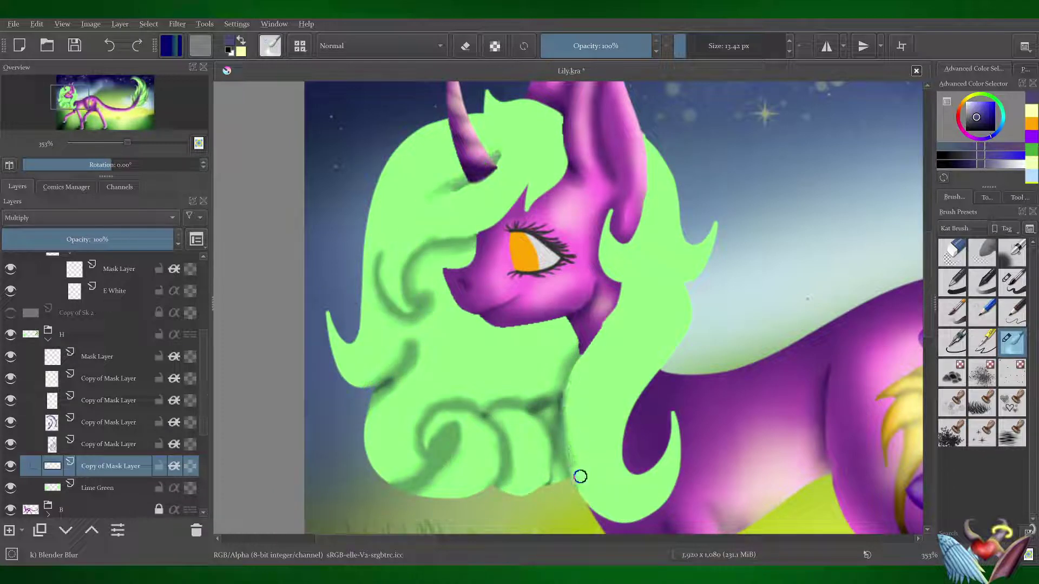
- Add dark green strands across the upper mane, lower curls and left side with Basic-5 Size
{"action": "key", "text": "slash"}
{"action": "mouse_move", "coordinate": [563, 114]}
{"action": "left_mouse_down"}
{"action": "mouse_move", "coordinate": [471, 162]}
{"action": "mouse_move", "coordinate": [379, 259]}
{"action": "mouse_move", "coordinate": [439, 233]}
{"action": "left_mouse_up"}
{"action": "left_click_drag", "start_coordinate": [525, 136], "coordinate": [417, 252]}
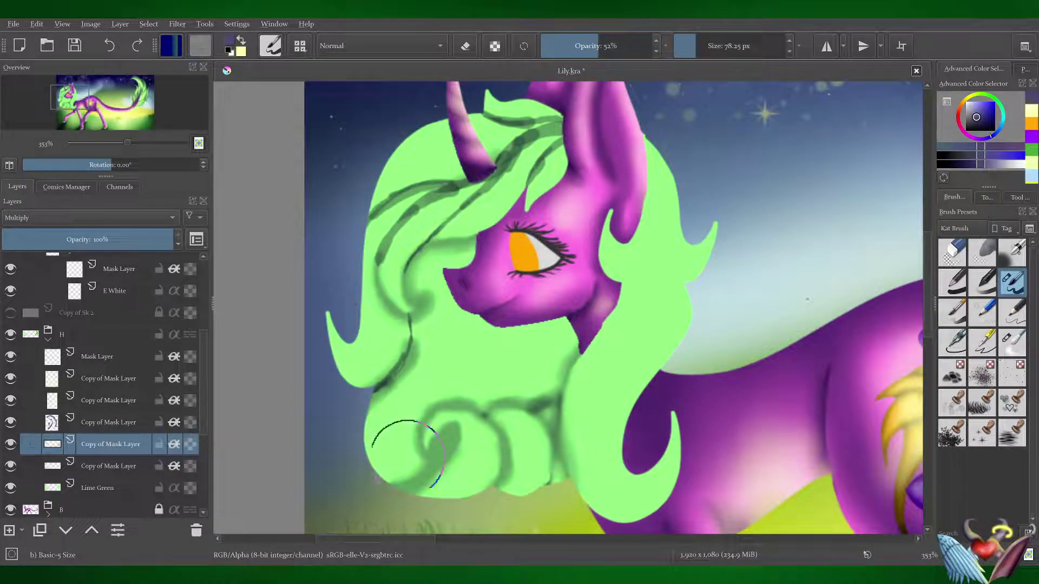
{"action": "left_click_drag", "start_coordinate": [490, 419], "coordinate": [501, 471]}
{"action": "left_click_drag", "start_coordinate": [553, 414], "coordinate": [551, 481]}
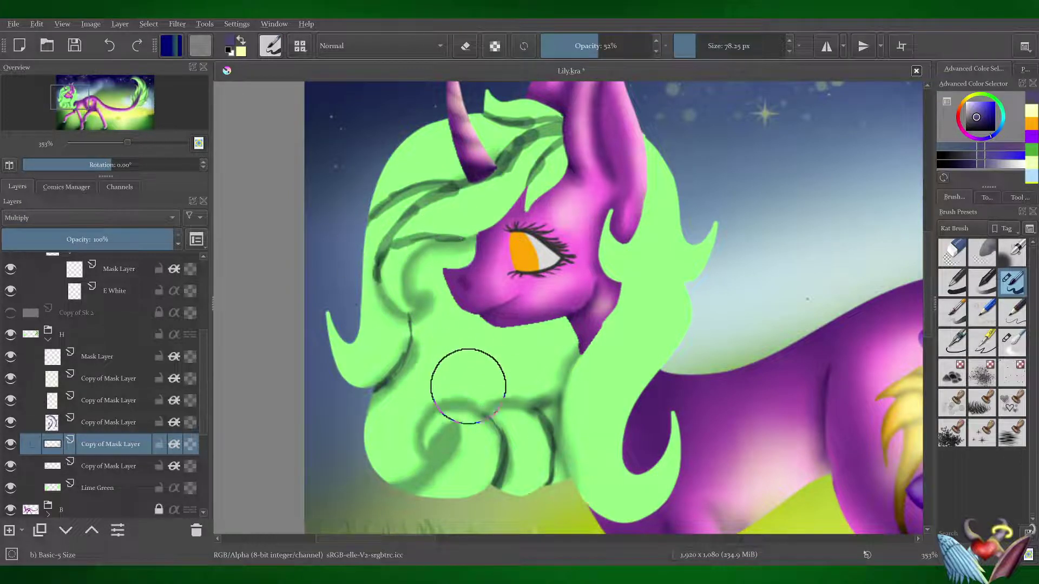
{"action": "left_click_drag", "start_coordinate": [400, 481], "coordinate": [441, 337]}
{"action": "left_click_drag", "start_coordinate": [439, 246], "coordinate": [435, 373]}
{"action": "left_click_drag", "start_coordinate": [487, 325], "coordinate": [476, 406]}
{"action": "mouse_move", "coordinate": [563, 322]}
{"action": "left_mouse_down"}
{"action": "mouse_move", "coordinate": [534, 389]}
{"action": "mouse_move", "coordinate": [560, 327]}
{"action": "left_mouse_up"}
- Draw more dark strands: a spiral curl, left edge, lower-left curl, toward the muzzle, beside the ear
{"action": "left_click_drag", "start_coordinate": [477, 416], "coordinate": [427, 439]}
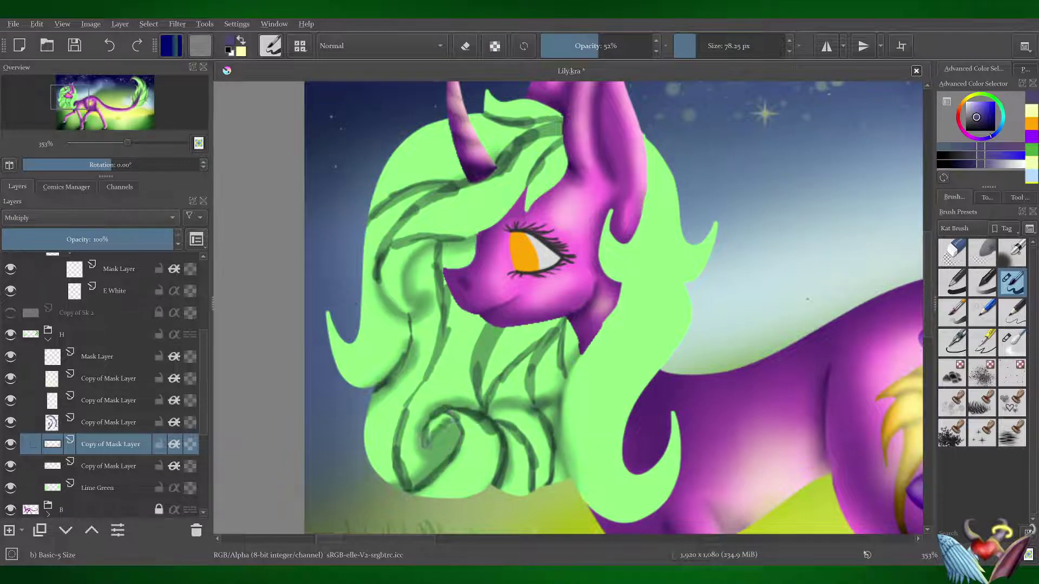
{"action": "left_click_drag", "start_coordinate": [360, 348], "coordinate": [364, 232]}
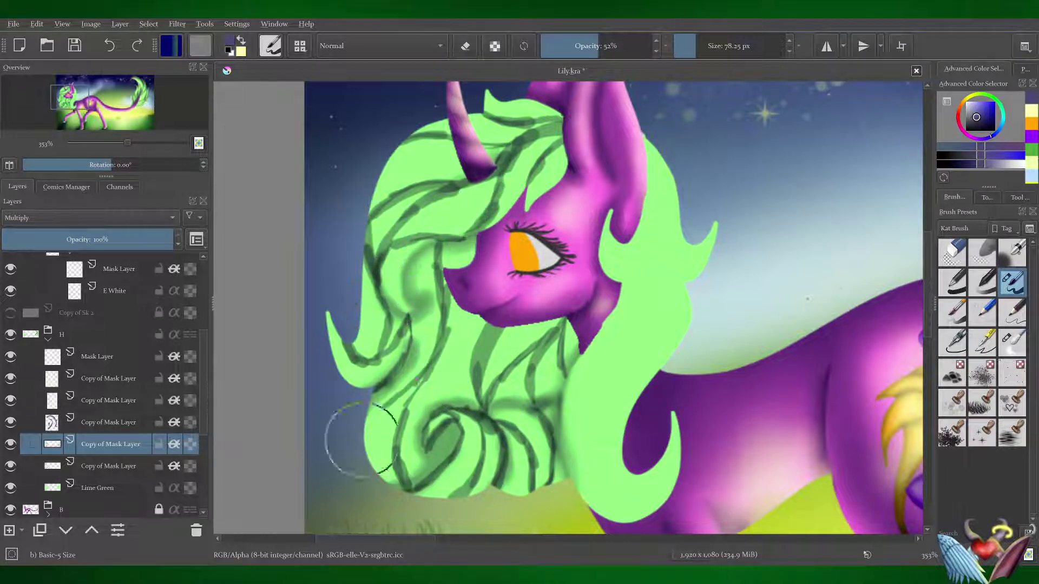
{"action": "left_click_drag", "start_coordinate": [379, 390], "coordinate": [411, 484]}
{"action": "left_click_drag", "start_coordinate": [402, 427], "coordinate": [490, 324]}
{"action": "left_click_drag", "start_coordinate": [433, 243], "coordinate": [419, 315]}
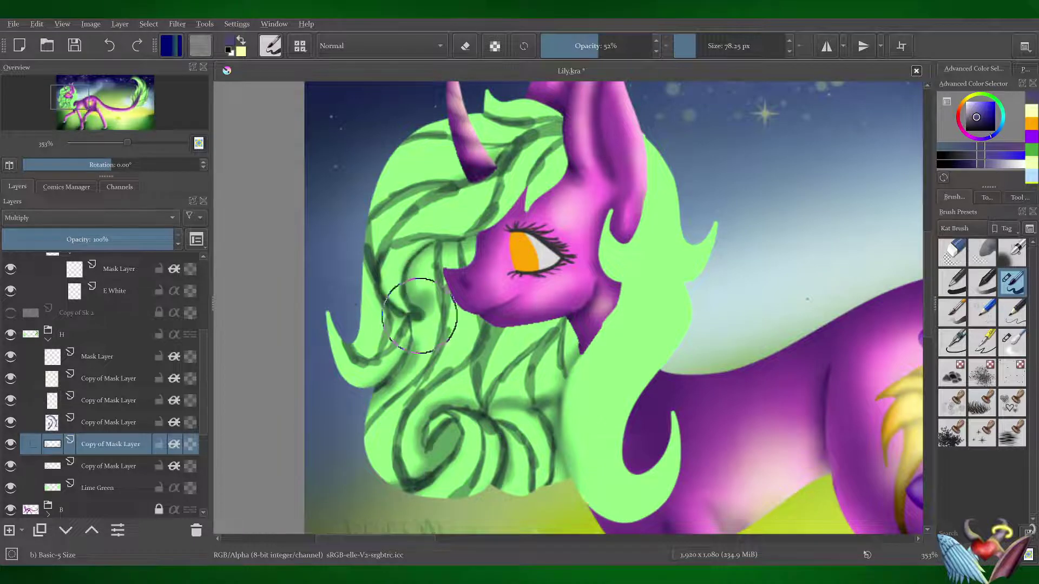
{"action": "scroll", "coordinate": [569, 308], "scroll_direction": "right", "scroll_amount": 3}
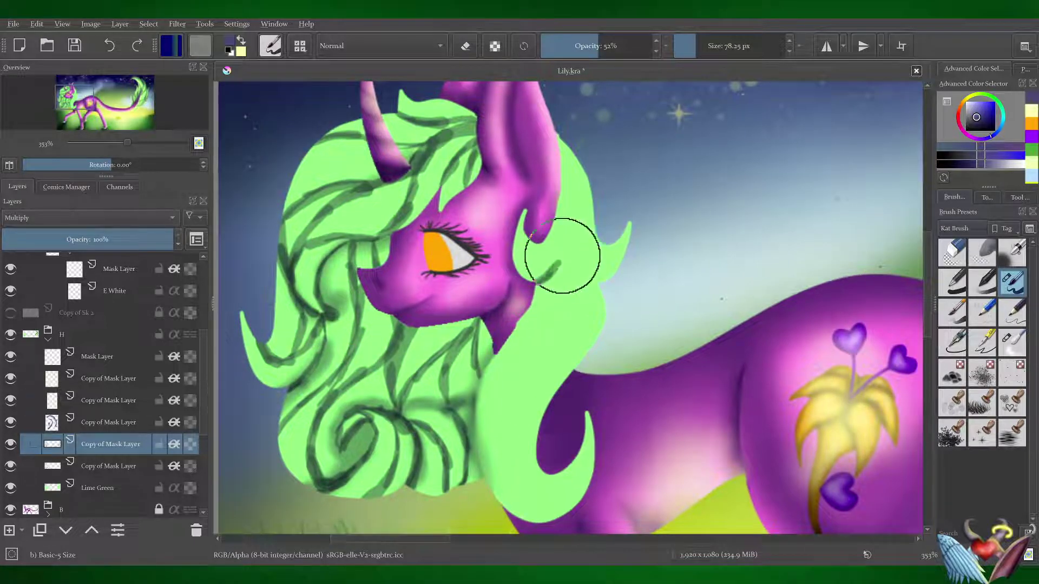
{"action": "left_click_drag", "start_coordinate": [558, 139], "coordinate": [601, 290]}
{"action": "left_click_drag", "start_coordinate": [574, 241], "coordinate": [539, 280]}
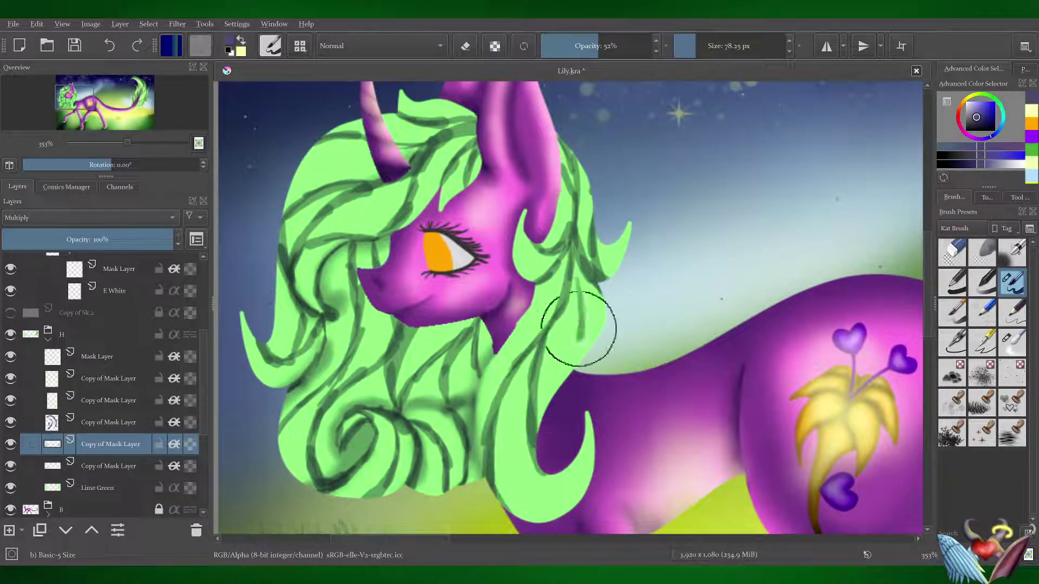
- Soften the dark strands near the ear, eye, lower curls and below the face with Blender Blur
{"action": "left_click", "coordinate": [1012, 341]}
{"action": "left_click_drag", "start_coordinate": [586, 182], "coordinate": [600, 269]}
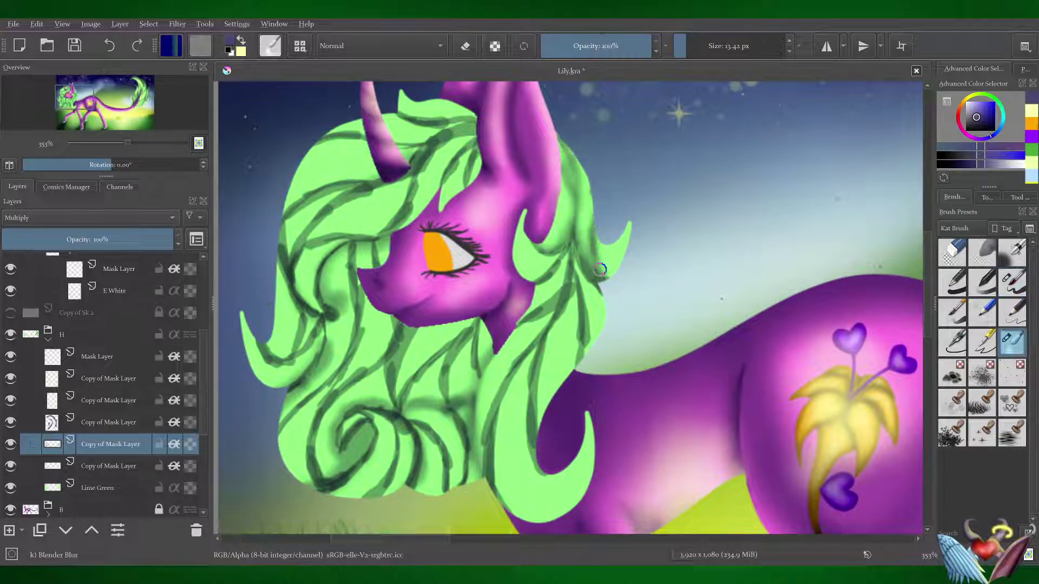
{"action": "left_click_drag", "start_coordinate": [519, 293], "coordinate": [552, 436]}
{"action": "left_click_drag", "start_coordinate": [578, 297], "coordinate": [508, 465]}
{"action": "left_click_drag", "start_coordinate": [523, 336], "coordinate": [498, 498]}
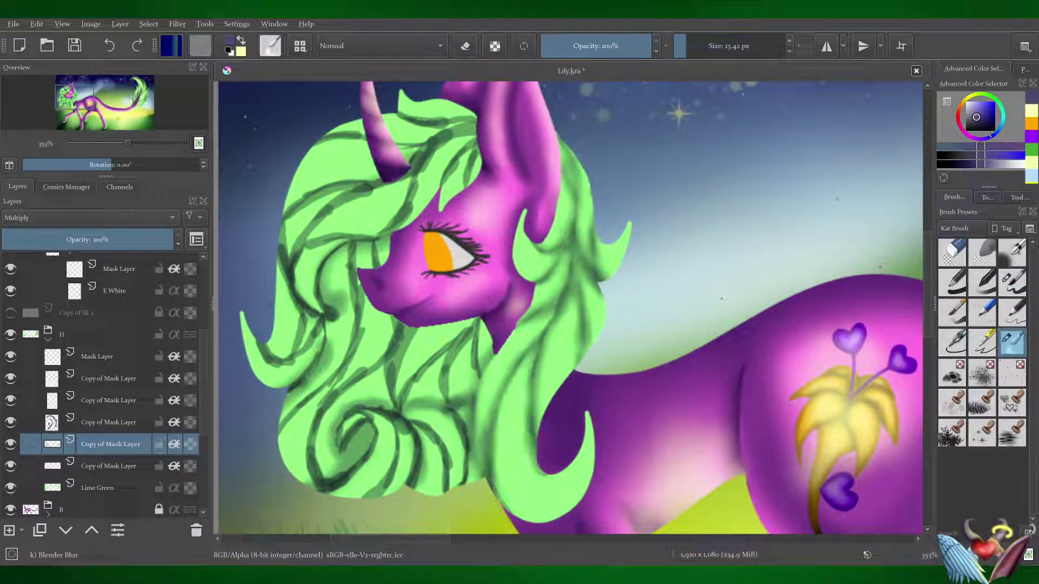
{"action": "left_click_drag", "start_coordinate": [465, 151], "coordinate": [421, 194]}
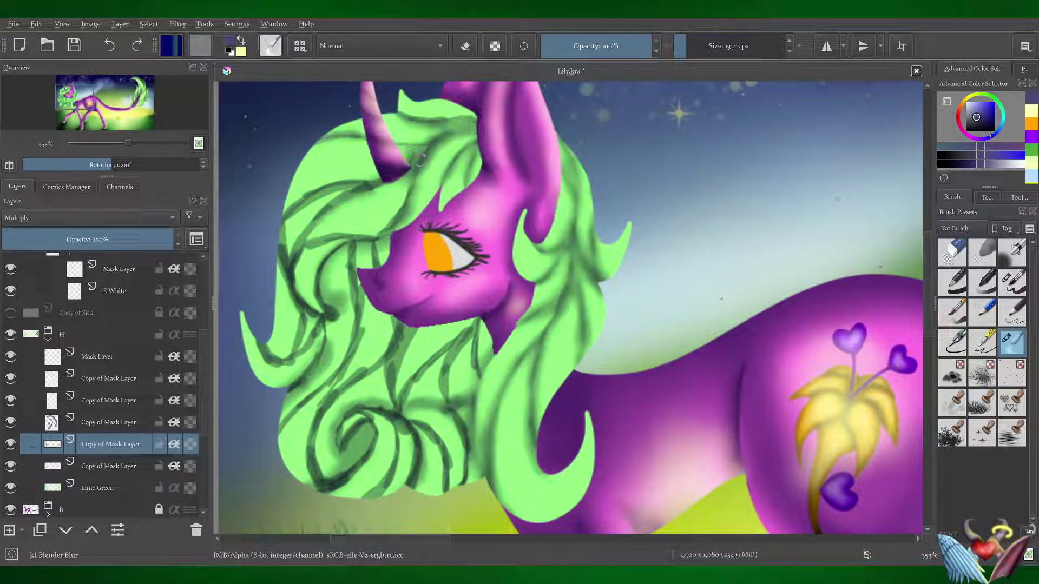
{"action": "mouse_move", "coordinate": [419, 159]}
{"action": "left_mouse_down"}
{"action": "mouse_move", "coordinate": [287, 216]}
{"action": "mouse_move", "coordinate": [309, 332]}
{"action": "left_mouse_up"}
{"action": "left_click_drag", "start_coordinate": [422, 156], "coordinate": [319, 233]}
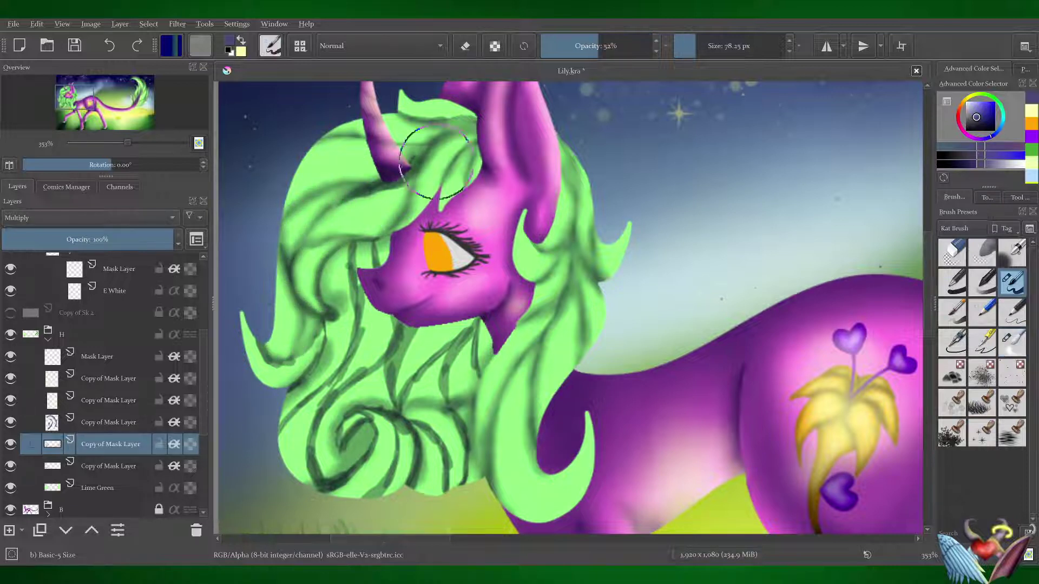
{"action": "left_click_drag", "start_coordinate": [346, 184], "coordinate": [406, 205]}
{"action": "left_click_drag", "start_coordinate": [257, 351], "coordinate": [347, 349]}
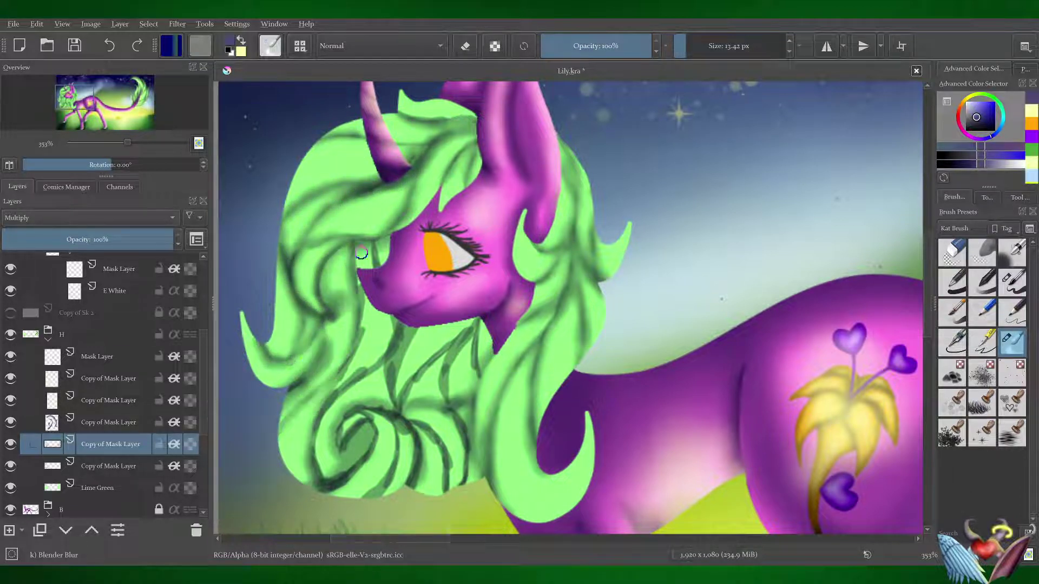
{"action": "left_click_drag", "start_coordinate": [362, 252], "coordinate": [396, 389]}
{"action": "left_click_drag", "start_coordinate": [390, 336], "coordinate": [456, 357]}
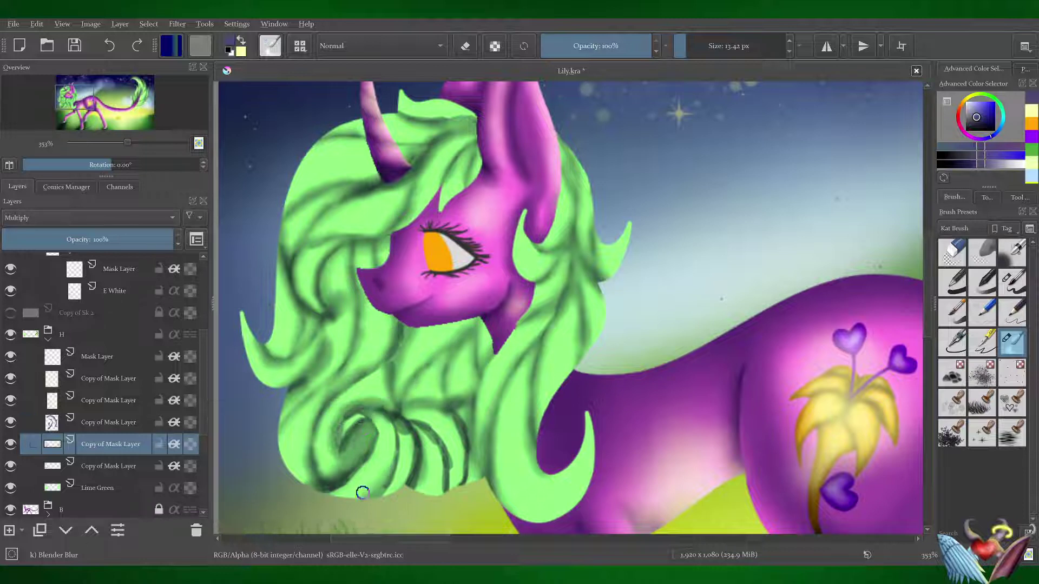
- On the layer above, shade near the horn, the left mane edge, right strands and lower curl dark green
{"action": "key", "text": "slash"}
{"action": "key", "text": "Page_Up"}
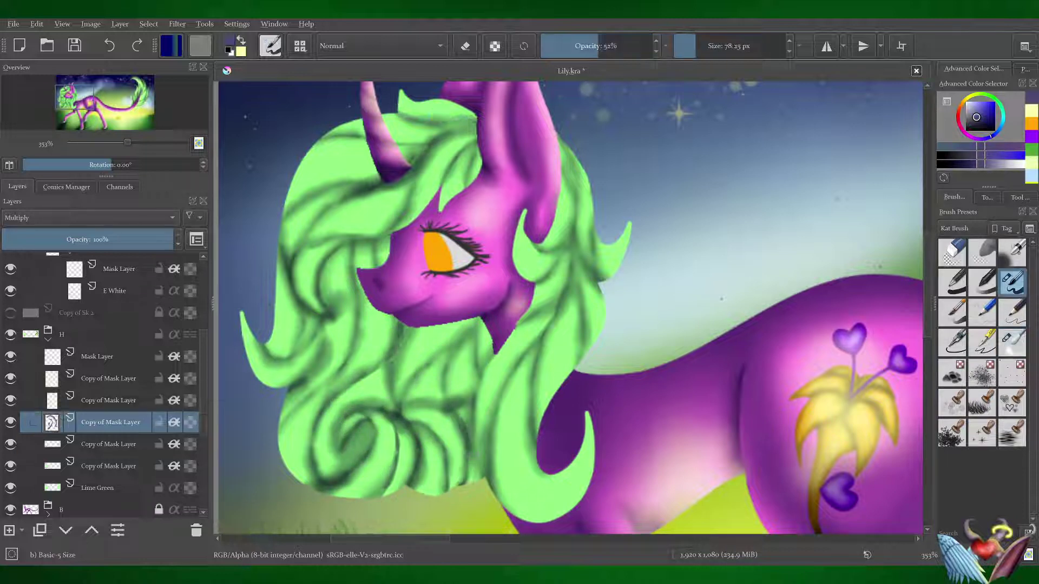
{"action": "left_click_drag", "start_coordinate": [379, 119], "coordinate": [352, 184]}
{"action": "mouse_move", "coordinate": [476, 106]}
{"action": "left_mouse_down"}
{"action": "mouse_move", "coordinate": [460, 170]}
{"action": "mouse_move", "coordinate": [389, 115]}
{"action": "mouse_move", "coordinate": [244, 324]}
{"action": "left_mouse_up"}
{"action": "left_click_drag", "start_coordinate": [244, 336], "coordinate": [303, 487]}
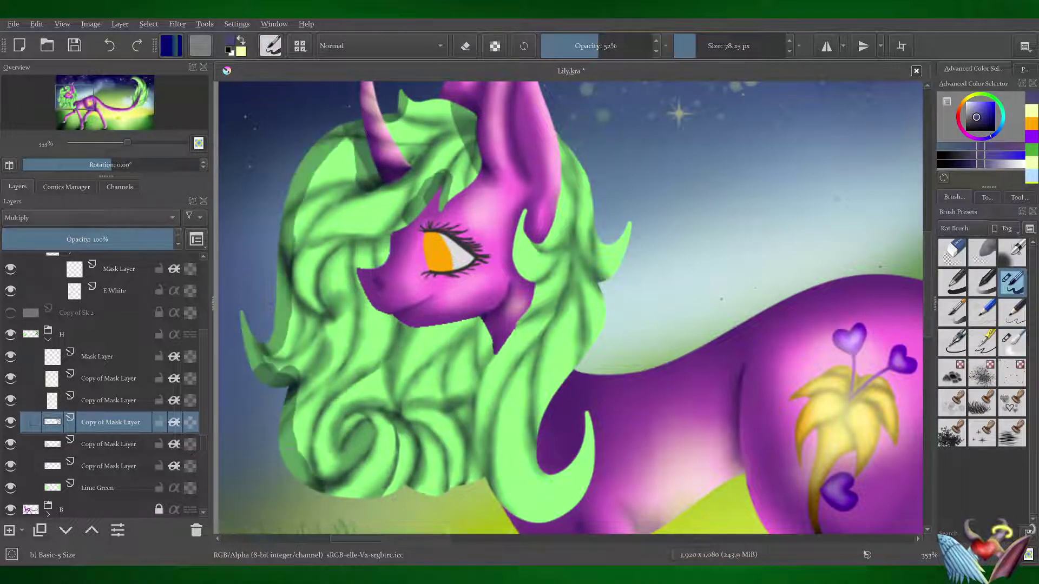
{"action": "left_click_drag", "start_coordinate": [557, 135], "coordinate": [593, 212]}
{"action": "left_click_drag", "start_coordinate": [542, 162], "coordinate": [488, 487]}
{"action": "left_click_drag", "start_coordinate": [595, 282], "coordinate": [565, 466]}
- Shade the mane strands below the eye in dark green
{"action": "scroll", "coordinate": [565, 466], "scroll_direction": "down", "scroll_amount": 3}
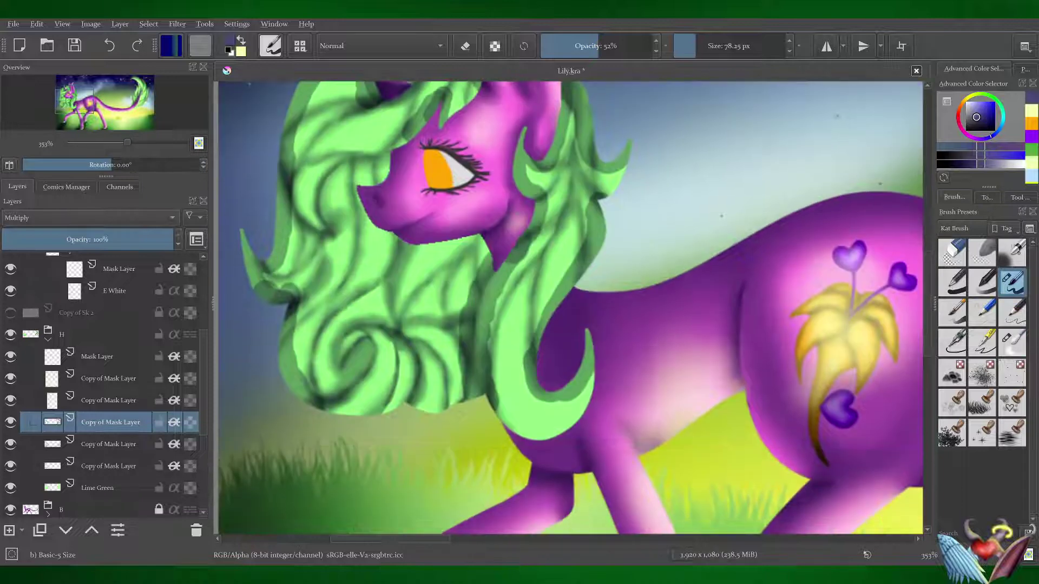
{"action": "mouse_move", "coordinate": [325, 157]}
{"action": "left_mouse_down"}
{"action": "mouse_move", "coordinate": [417, 239]}
{"action": "mouse_move", "coordinate": [465, 401]}
{"action": "left_mouse_up"}
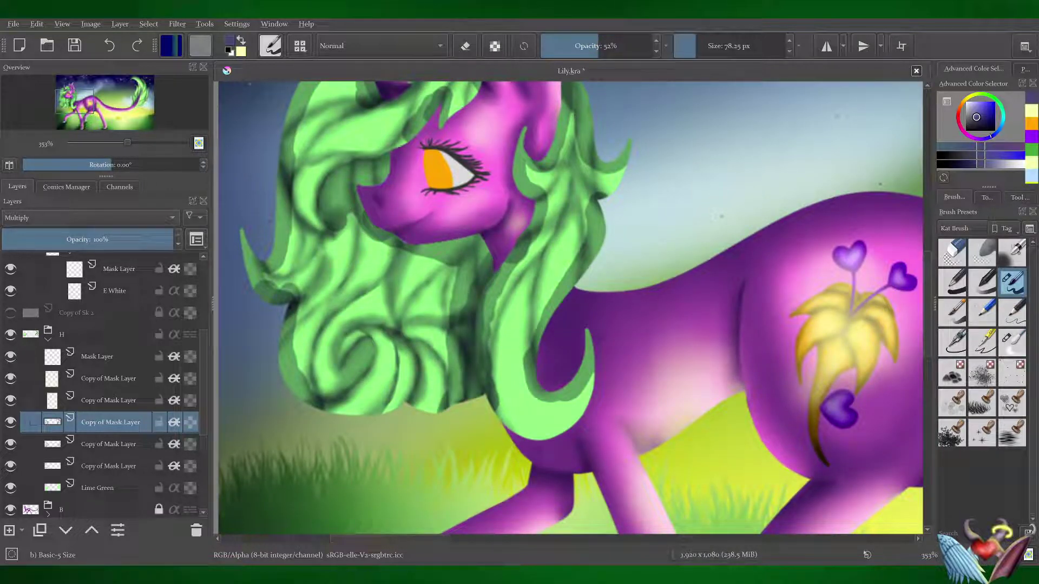
{"action": "left_click_drag", "start_coordinate": [325, 157], "coordinate": [384, 211]}
{"action": "left_click_drag", "start_coordinate": [368, 162], "coordinate": [433, 254]}
{"action": "left_click_drag", "start_coordinate": [331, 162], "coordinate": [384, 222]}
- Blur the new dark green mane shading with Blender Blur
{"action": "key", "text": "slash"}
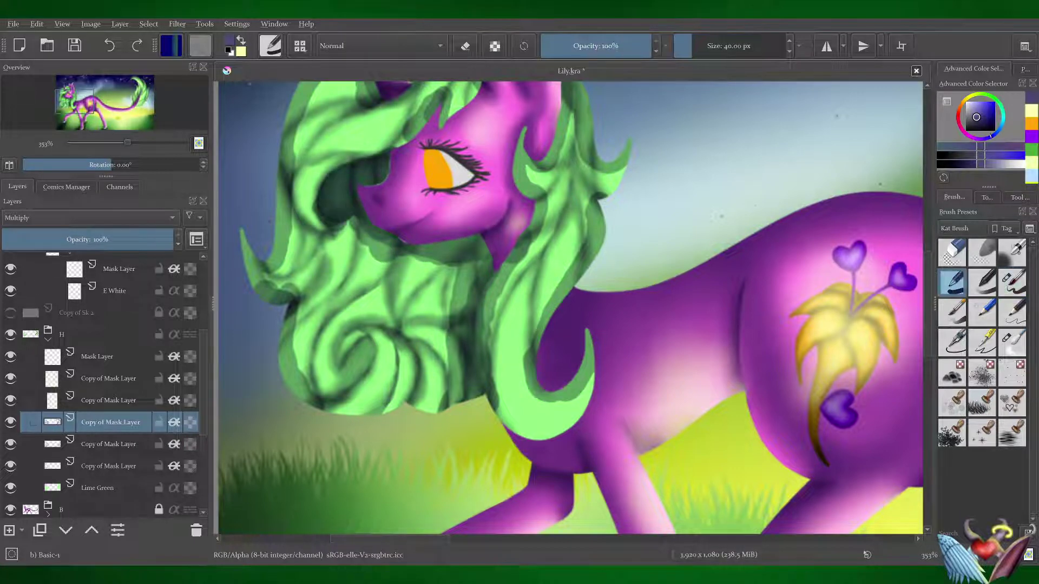
{"action": "scroll", "coordinate": [505, 389], "scroll_direction": "up", "scroll_amount": 3}
{"action": "left_click_drag", "start_coordinate": [578, 206], "coordinate": [498, 395]}
{"action": "left_click_drag", "start_coordinate": [606, 259], "coordinate": [531, 488]}
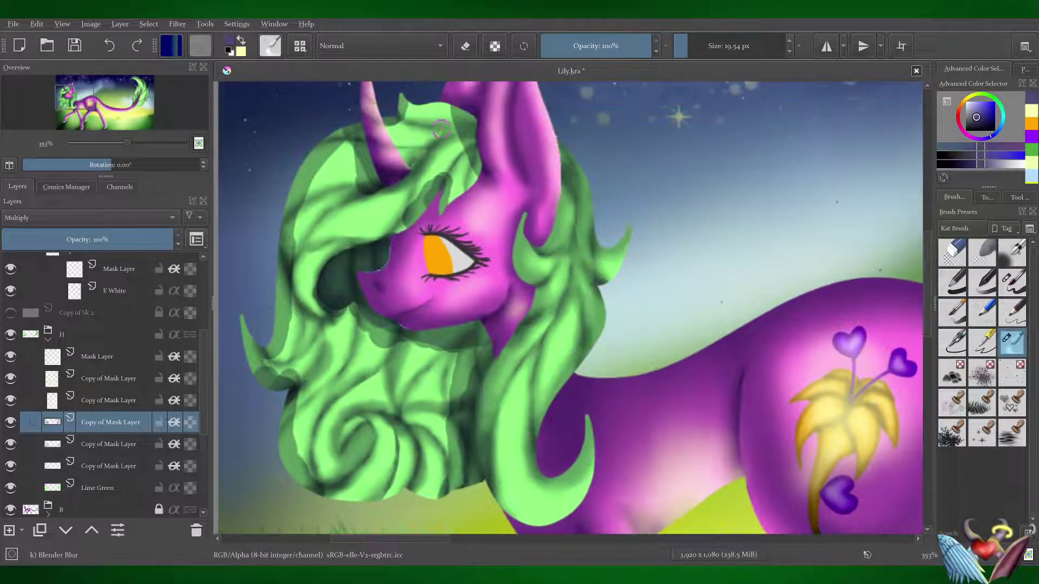
{"action": "left_click_drag", "start_coordinate": [460, 109], "coordinate": [455, 178]}
{"action": "mouse_move", "coordinate": [314, 157]}
{"action": "left_mouse_down"}
{"action": "mouse_move", "coordinate": [252, 374]}
{"action": "mouse_move", "coordinate": [303, 482]}
{"action": "left_mouse_up"}
{"action": "mouse_move", "coordinate": [324, 303]}
{"action": "left_mouse_down"}
{"action": "mouse_move", "coordinate": [460, 363]}
{"action": "mouse_move", "coordinate": [465, 490]}
{"action": "left_mouse_up"}
- Darken the mane below the eye once more, then ready pale yellow on the layer above
{"action": "key", "text": "slash"}
{"action": "left_click_drag", "start_coordinate": [487, 324], "coordinate": [479, 487]}
{"action": "key", "text": "slash"}
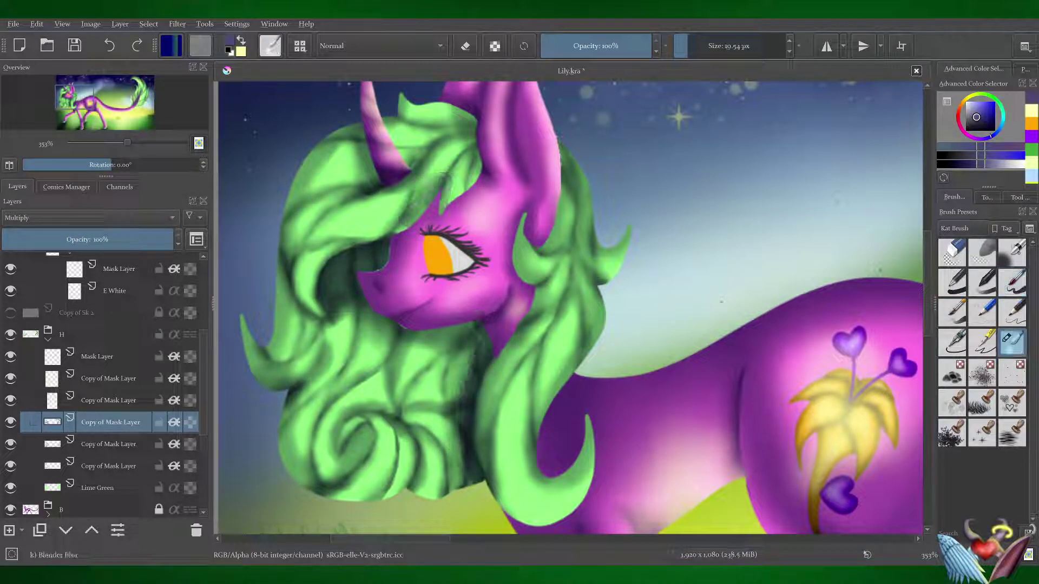
{"action": "key", "text": "Page_Up"}
{"action": "key", "text": "x"}
{"action": "key", "text": "slash"}
- Paint pale lime highlight streaks along the mane's left strand, lower curls and right side
{"action": "left_click_drag", "start_coordinate": [341, 152], "coordinate": [454, 195]}
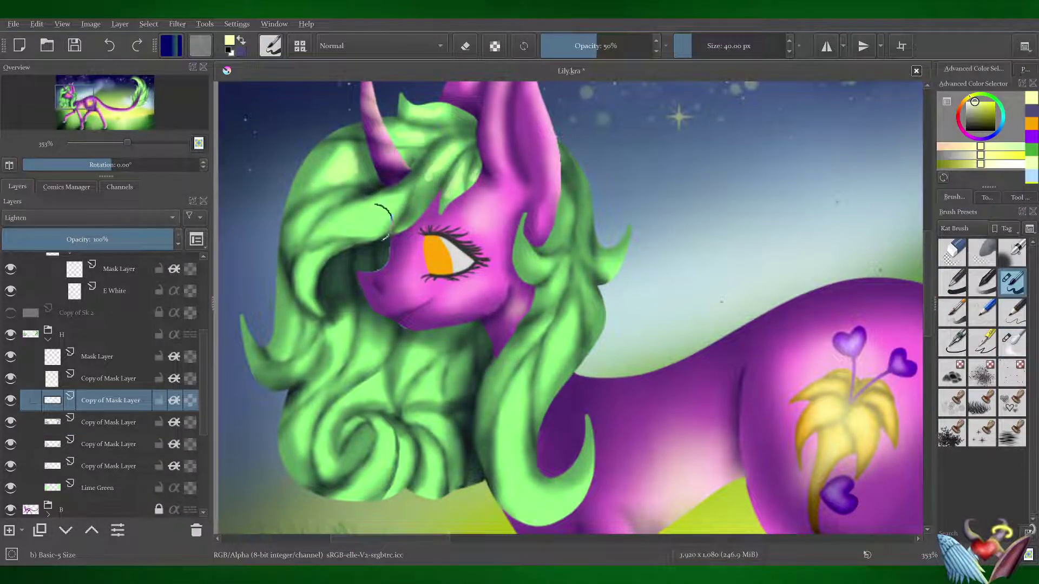
{"action": "mouse_move", "coordinate": [357, 211]}
{"action": "left_mouse_down"}
{"action": "mouse_move", "coordinate": [282, 349]}
{"action": "mouse_move", "coordinate": [257, 374]}
{"action": "left_mouse_up"}
{"action": "left_click_drag", "start_coordinate": [304, 454], "coordinate": [367, 331]}
{"action": "mouse_move", "coordinate": [349, 427]}
{"action": "left_mouse_down"}
{"action": "mouse_move", "coordinate": [440, 429]}
{"action": "mouse_move", "coordinate": [457, 370]}
{"action": "left_mouse_up"}
{"action": "left_click_drag", "start_coordinate": [606, 271], "coordinate": [510, 359]}
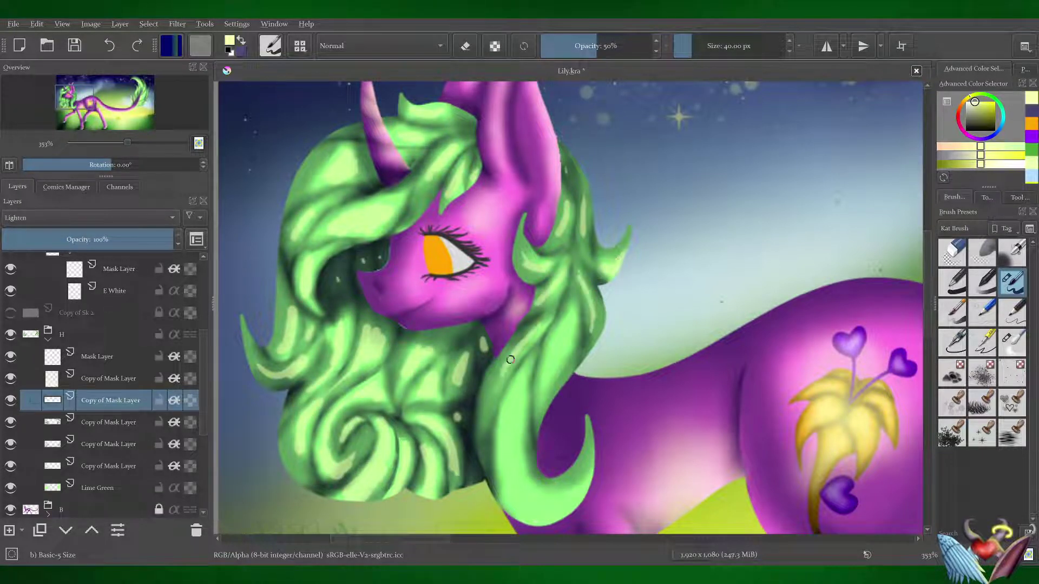
{"action": "left_click_drag", "start_coordinate": [563, 314], "coordinate": [541, 487]}
- Blend the fresh mane highlights and lower-curl streaks with Blender Blur
{"action": "key", "text": "slash"}
{"action": "left_click_drag", "start_coordinate": [574, 206], "coordinate": [585, 330]}
{"action": "left_click_drag", "start_coordinate": [530, 260], "coordinate": [503, 383]}
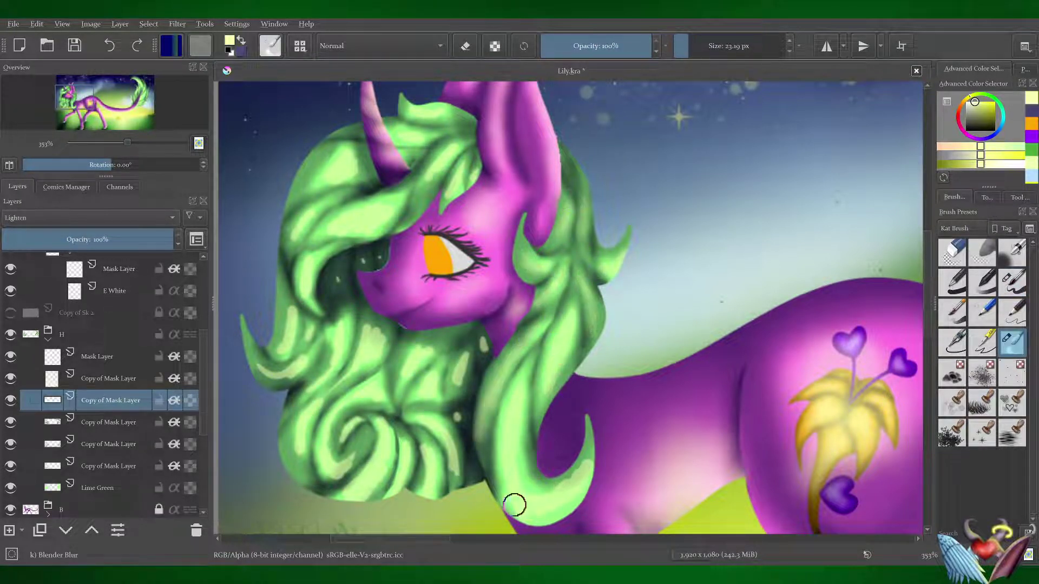
{"action": "mouse_move", "coordinate": [462, 466]}
{"action": "left_mouse_down"}
{"action": "mouse_move", "coordinate": [355, 287]}
{"action": "mouse_move", "coordinate": [330, 503]}
{"action": "mouse_move", "coordinate": [342, 323]}
{"action": "left_mouse_up"}
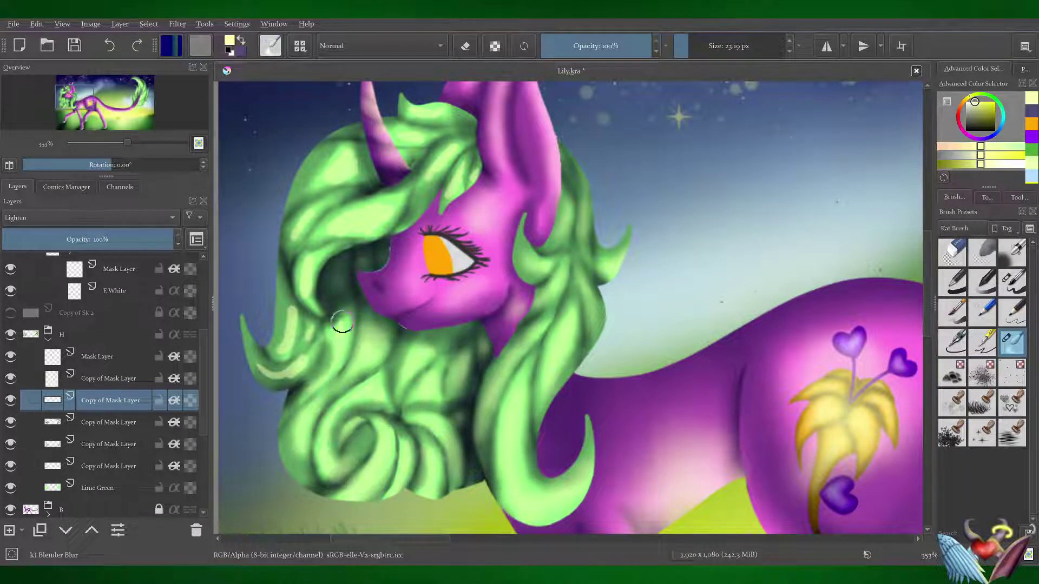
- On the mask copy above, add light green edge strokes, blend them near the cheek, and save
{"action": "key", "text": "Page_Up"}
{"action": "left_click_drag", "start_coordinate": [251, 371], "coordinate": [282, 389]}
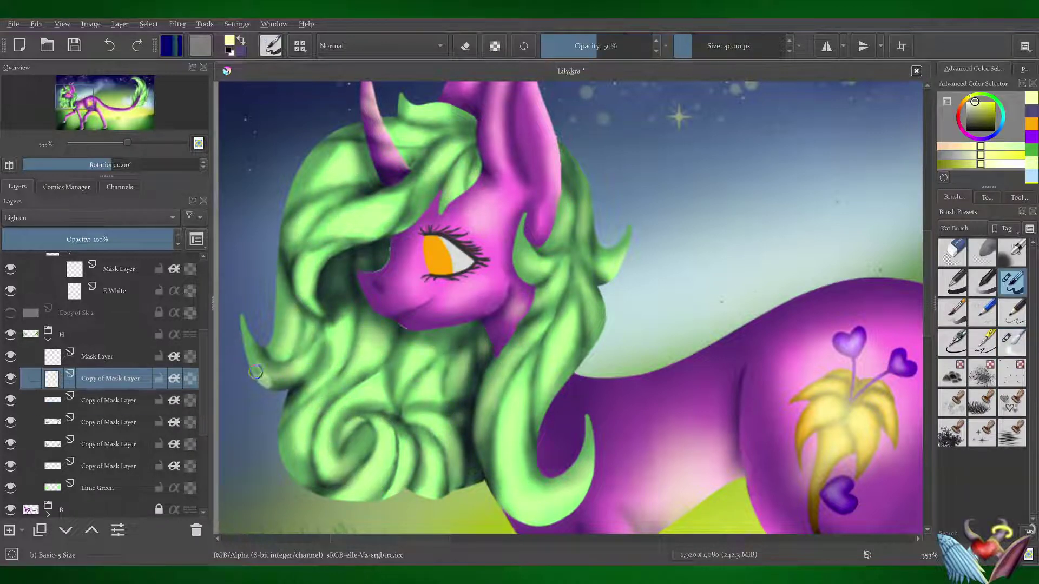
{"action": "mouse_move", "coordinate": [357, 498]}
{"action": "left_mouse_down"}
{"action": "mouse_move", "coordinate": [590, 460]}
{"action": "mouse_move", "coordinate": [614, 316]}
{"action": "mouse_move", "coordinate": [460, 479]}
{"action": "left_mouse_up"}
{"action": "left_click_drag", "start_coordinate": [278, 373], "coordinate": [325, 493]}
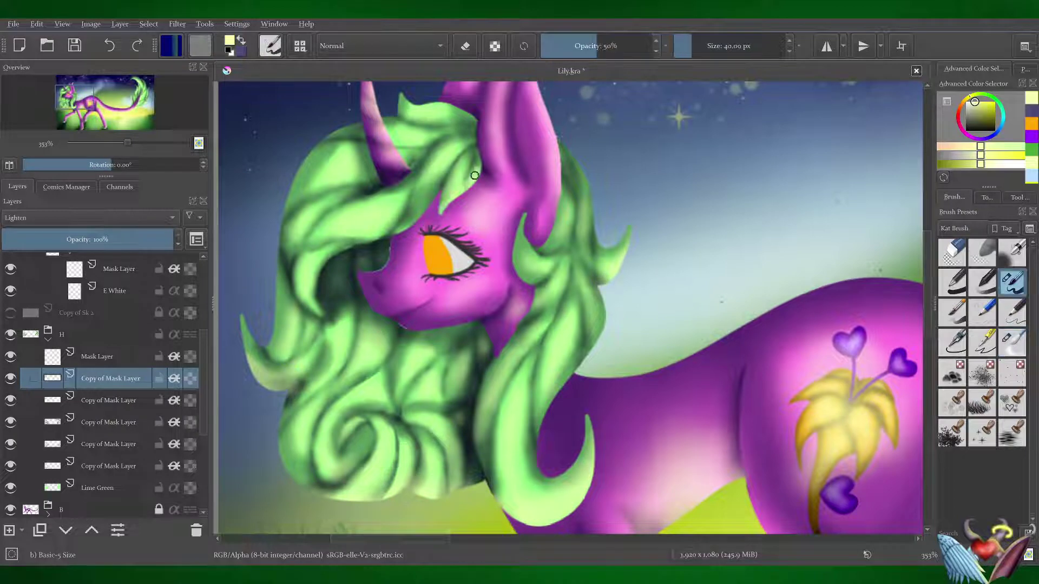
{"action": "left_click_drag", "start_coordinate": [422, 205], "coordinate": [371, 257]}
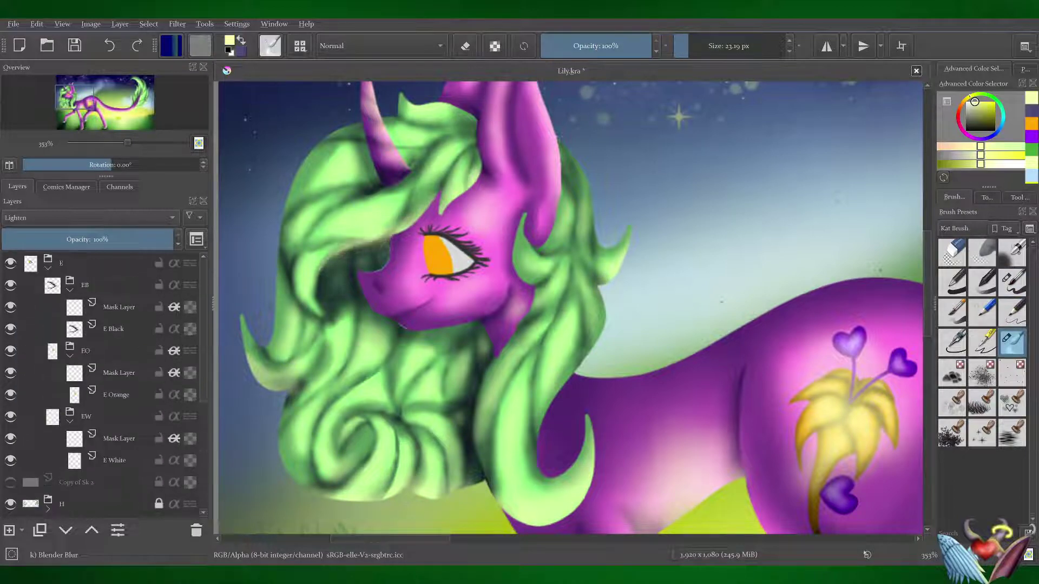
{"action": "key", "text": "ctrl+s"}
- Zoom to the eye, duplicate its mask layer, and paint grey shading on the eye white
{"action": "scroll", "coordinate": [433, 254], "scroll_direction": "up", "scroll_amount": 5}
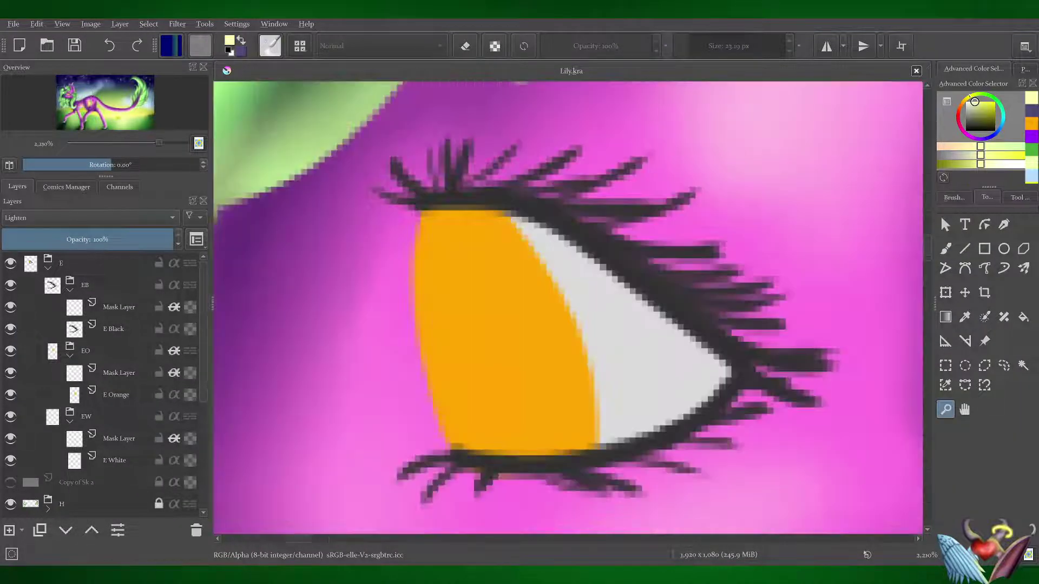
{"action": "key", "text": "b"}
{"action": "key", "text": "ctrl+j"}
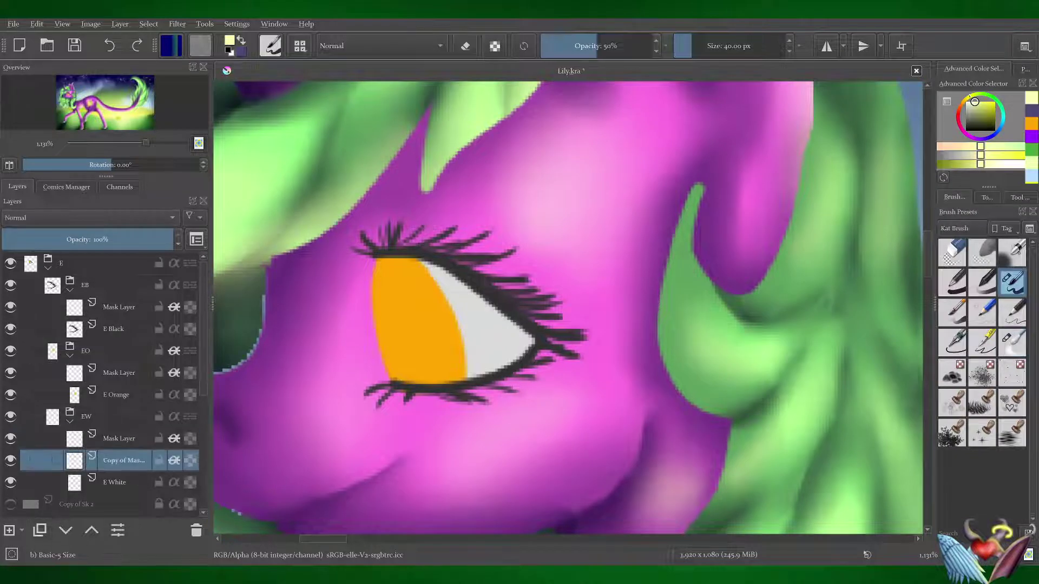
{"action": "key", "text": "x"}
{"action": "mouse_move", "coordinate": [427, 265]}
{"action": "left_mouse_down"}
{"action": "mouse_move", "coordinate": [528, 341]}
{"action": "mouse_move", "coordinate": [483, 373]}
{"action": "mouse_move", "coordinate": [378, 287]}
{"action": "mouse_move", "coordinate": [482, 330]}
{"action": "left_mouse_up"}
{"action": "left_click", "coordinate": [10, 350]}
{"action": "left_click", "coordinate": [1012, 342]}
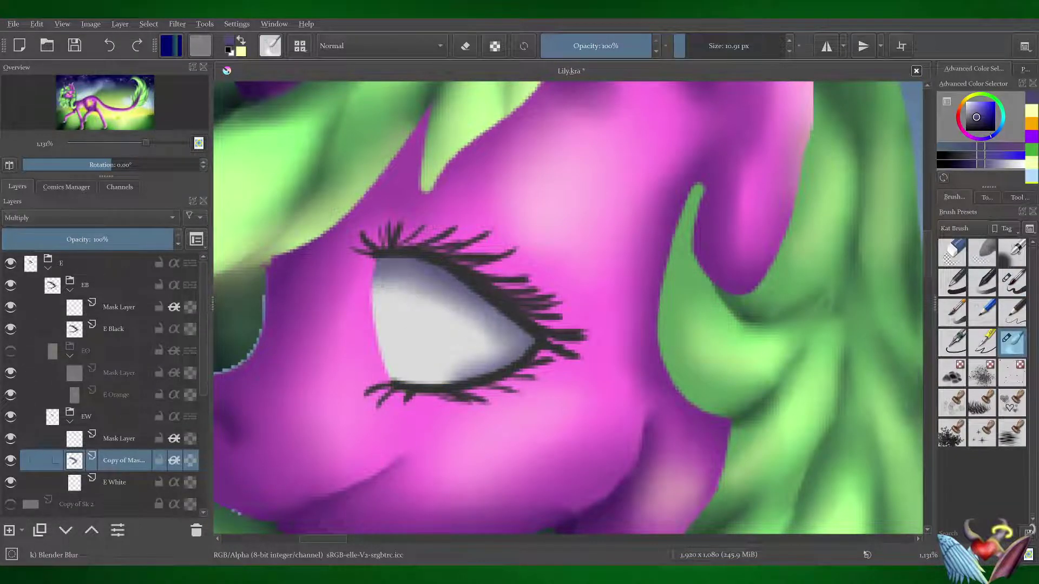
- On another layer copy, add pale yellow to the eye white and move it above E Orange
{"action": "key", "text": "ctrl+j"}
{"action": "key", "text": "x"}
{"action": "left_click_drag", "start_coordinate": [379, 319], "coordinate": [413, 361]}
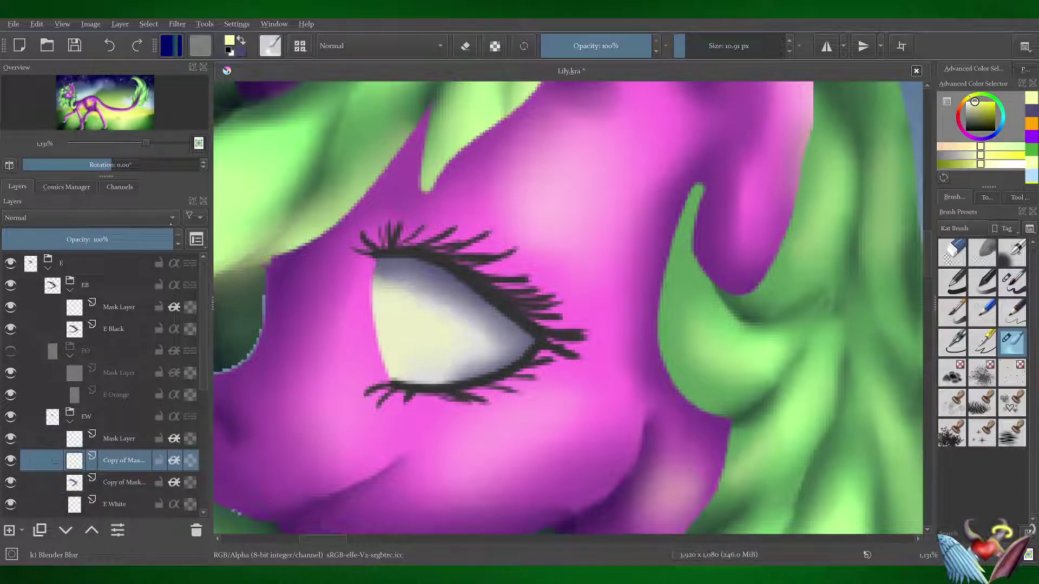
{"action": "left_click", "coordinate": [10, 351]}
{"action": "left_click_drag", "start_coordinate": [124, 461], "coordinate": [123, 395]}
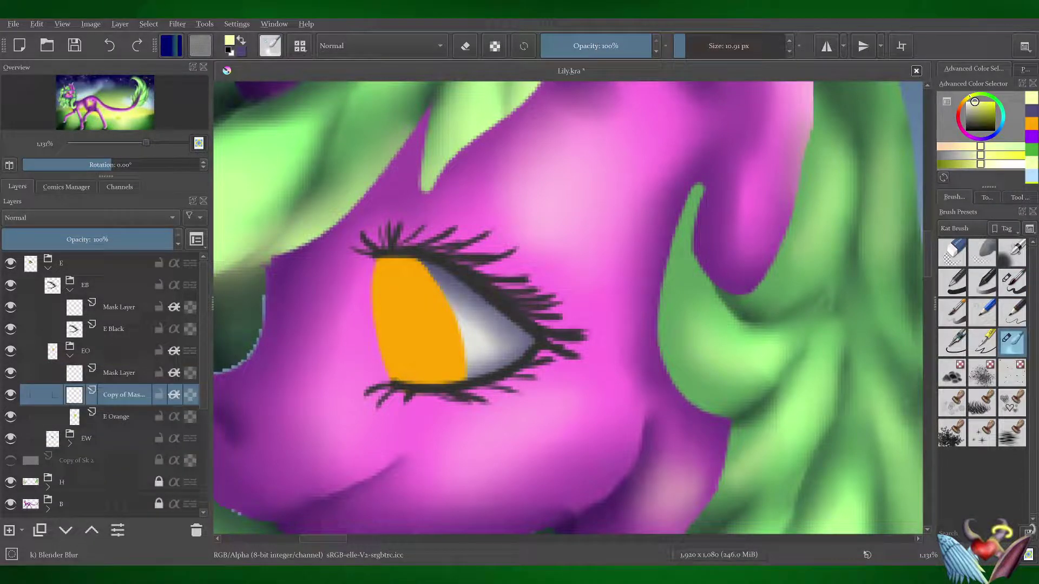
- Paint dark shading over the left side of the amber iris on duplicated layers
{"action": "key", "text": "x"}
{"action": "key", "text": "/"}
{"action": "left_click_drag", "start_coordinate": [382, 260], "coordinate": [390, 374]}
{"action": "key", "text": "ctrl+z"}
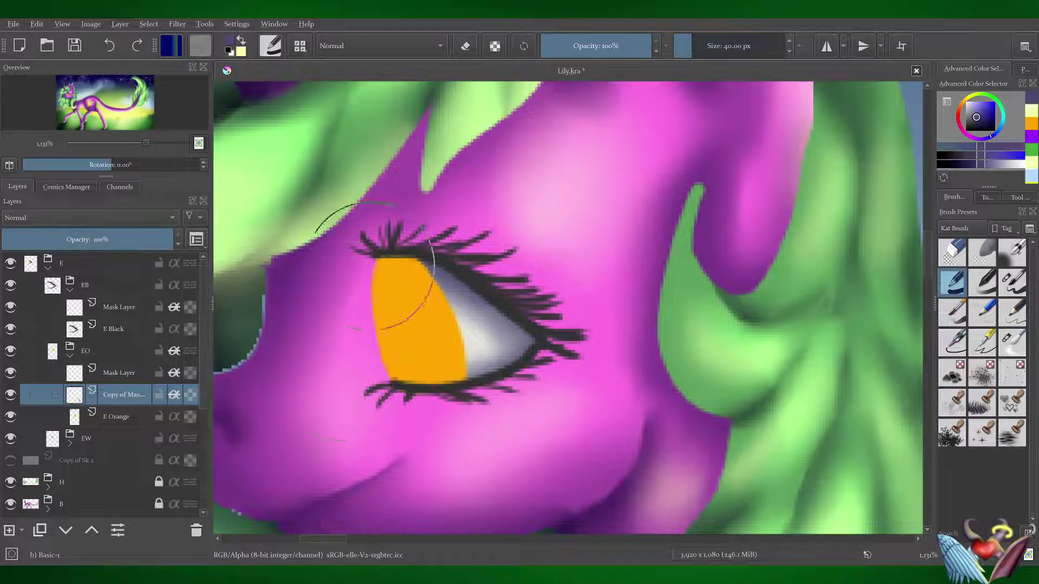
{"action": "left_click_drag", "start_coordinate": [387, 260], "coordinate": [333, 376]}
{"action": "key", "text": "ctrl+j"}
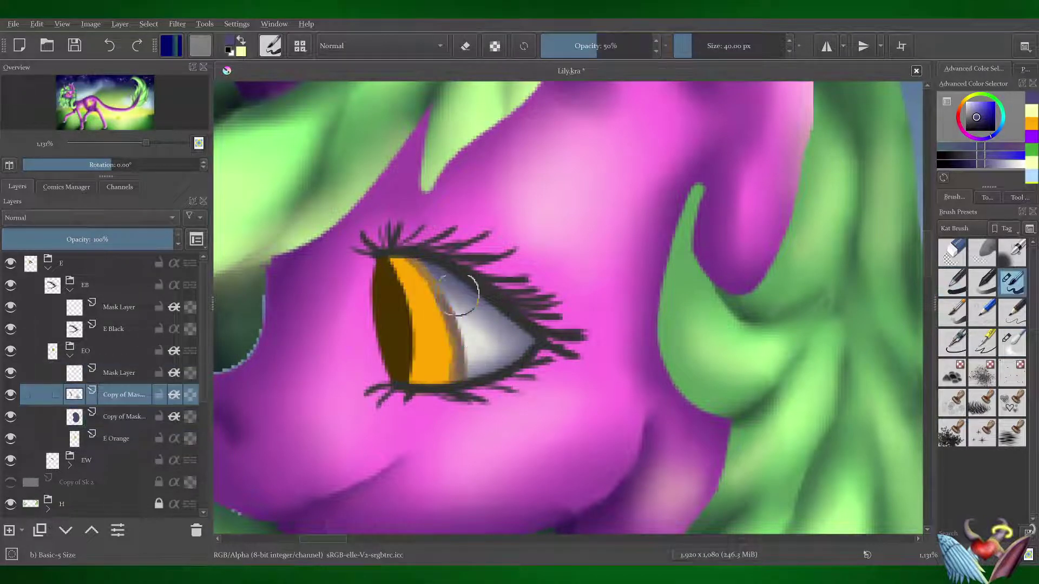
{"action": "key", "text": "/"}
{"action": "key", "text": "ctrl+j"}
{"action": "key", "text": "/"}
{"action": "left_click_drag", "start_coordinate": [411, 260], "coordinate": [428, 382]}
{"action": "key", "text": "/"}
- Darken and blend the upper iris on a new copy set to Multiply
{"action": "key", "text": "ctrl+j"}
{"action": "key", "text": "/"}
{"action": "left_click_drag", "start_coordinate": [400, 324], "coordinate": [398, 262]}
{"action": "key", "text": "/"}
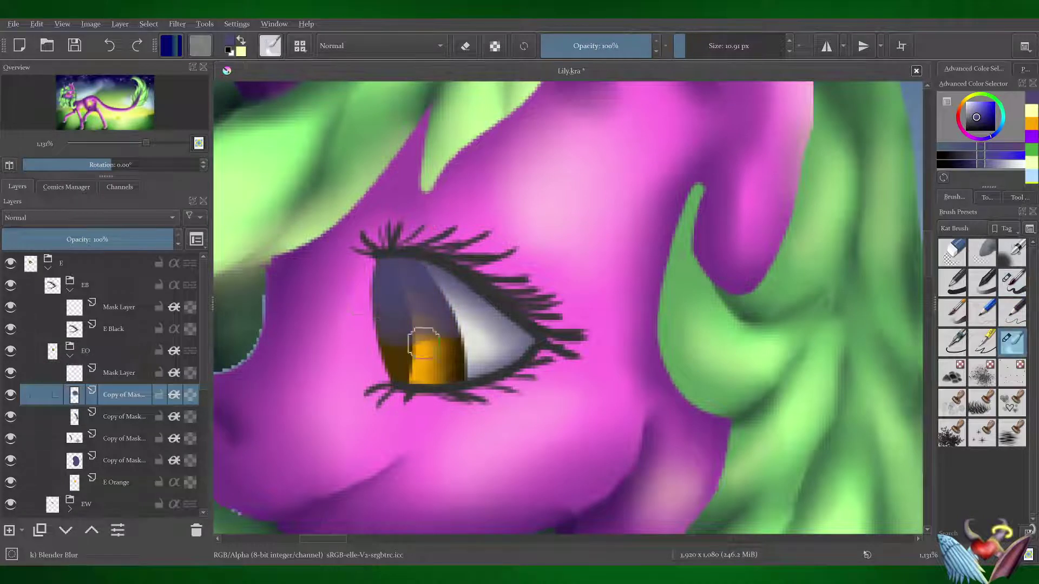
{"action": "left_click_drag", "start_coordinate": [425, 346], "coordinate": [449, 333]}
{"action": "key", "text": "alt+shift+m"}
- Pick yellow as the painting colour, select the mask layer above, and save
{"action": "key", "text": "slash"}
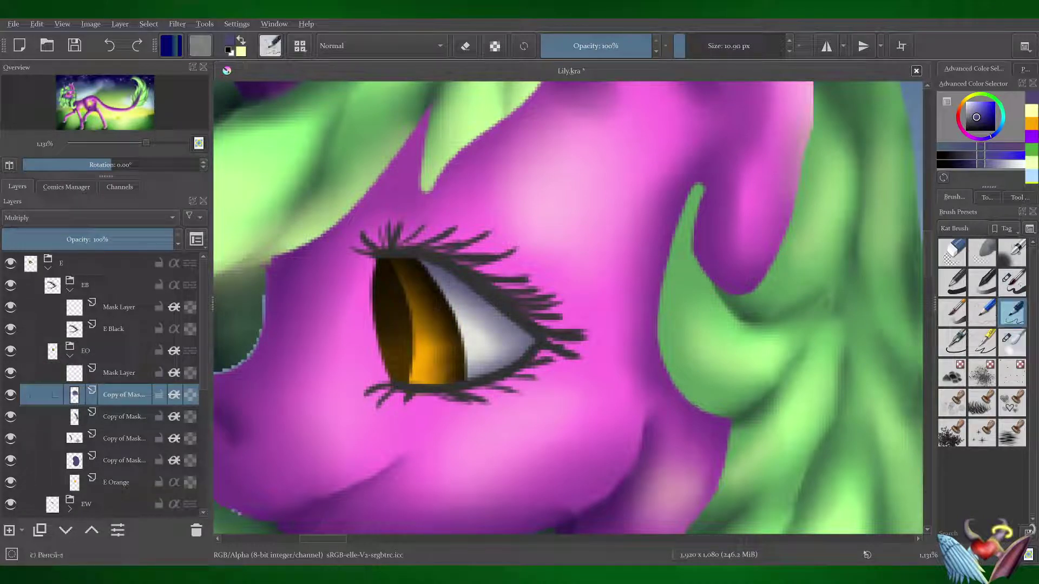
{"action": "key", "text": "x"}
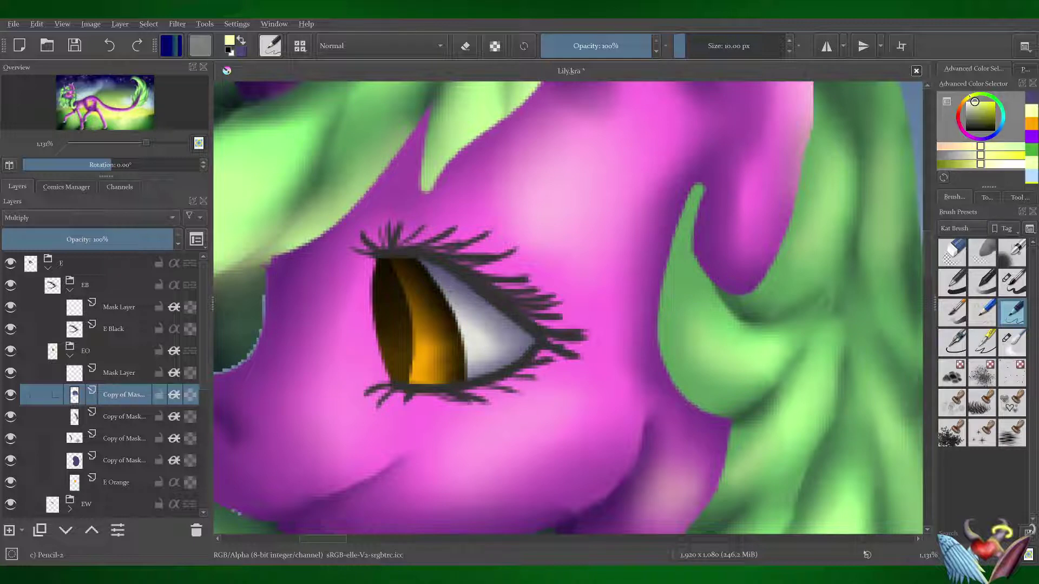
{"action": "key", "text": "Page_Up"}
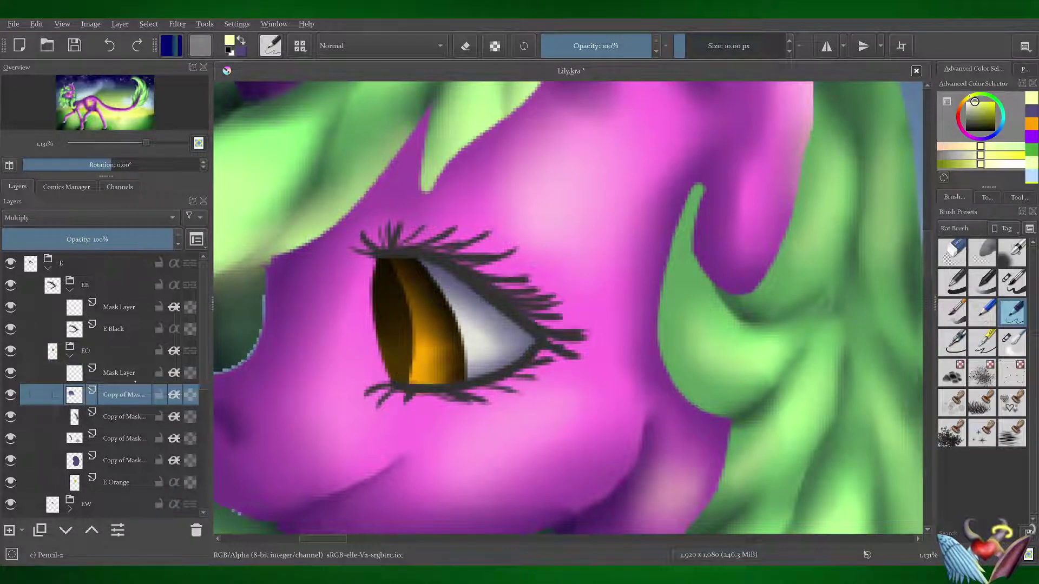
{"action": "key", "text": "ctrl+s"}
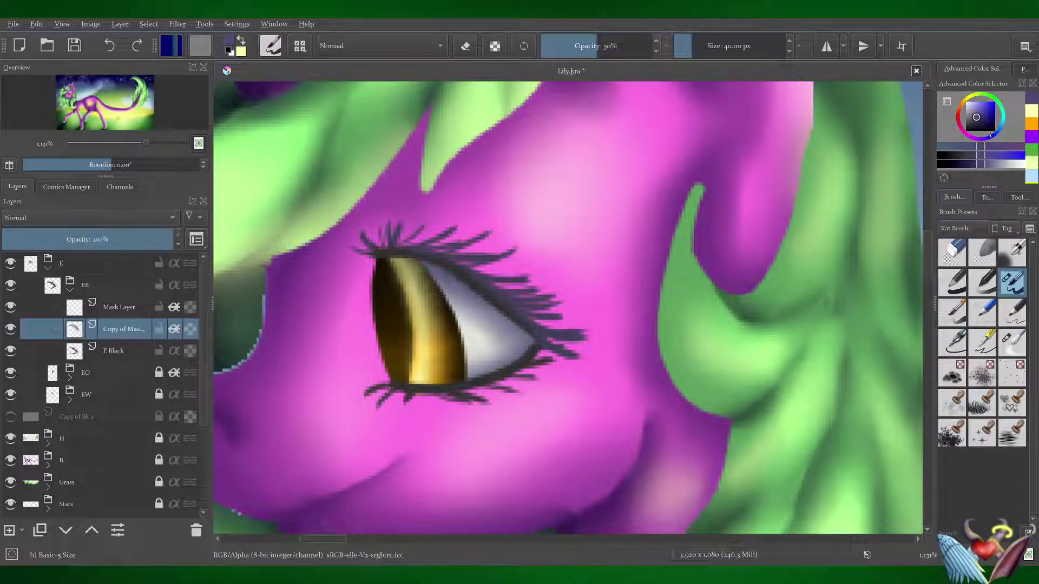
- Try Multiply blending on the eye-line layer, then revert it to Normal
{"action": "key", "text": "slash"}
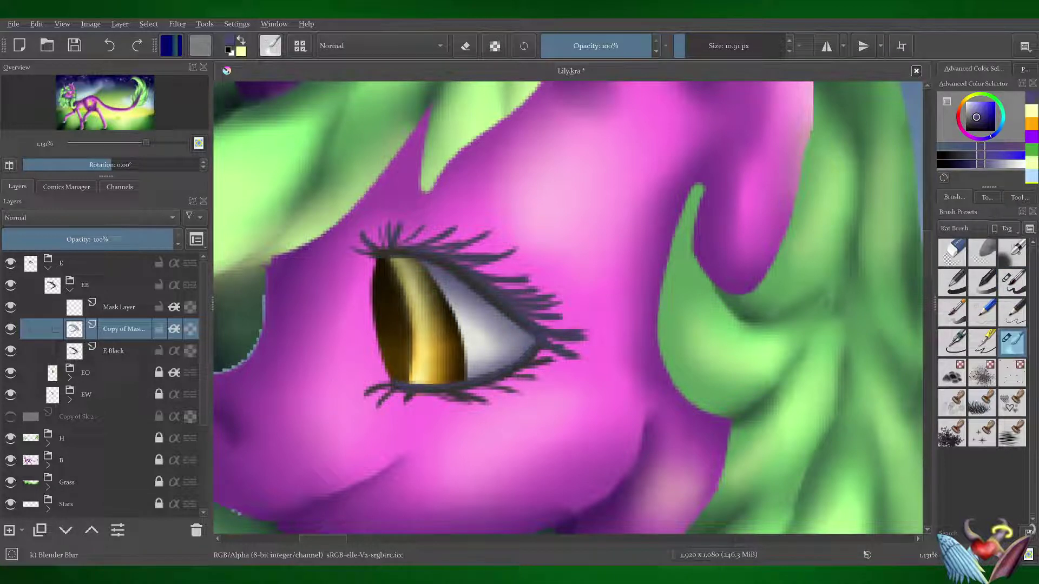
{"action": "key", "text": "slash"}
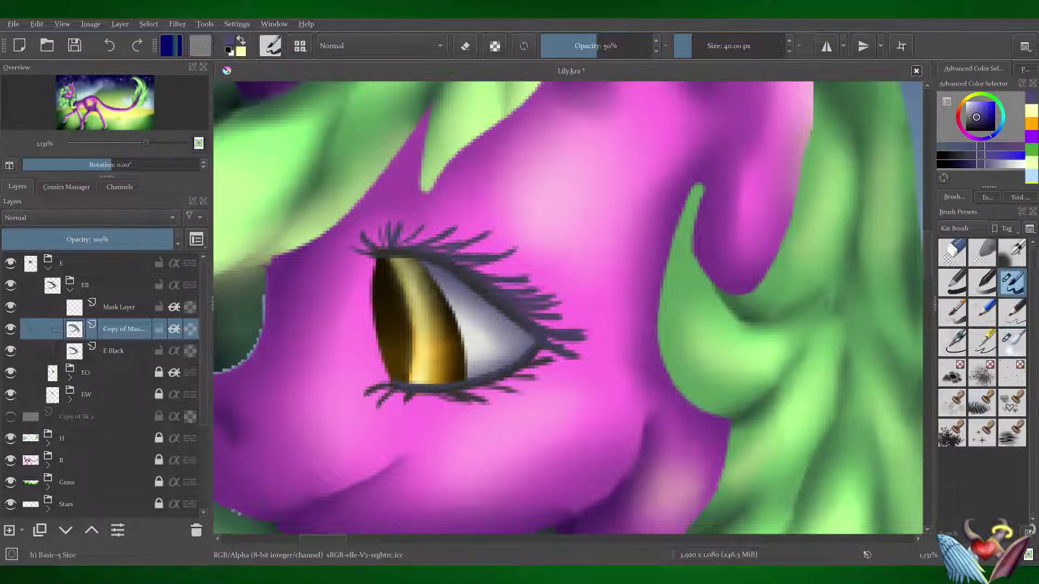
{"action": "key", "text": "alt+shift+m"}
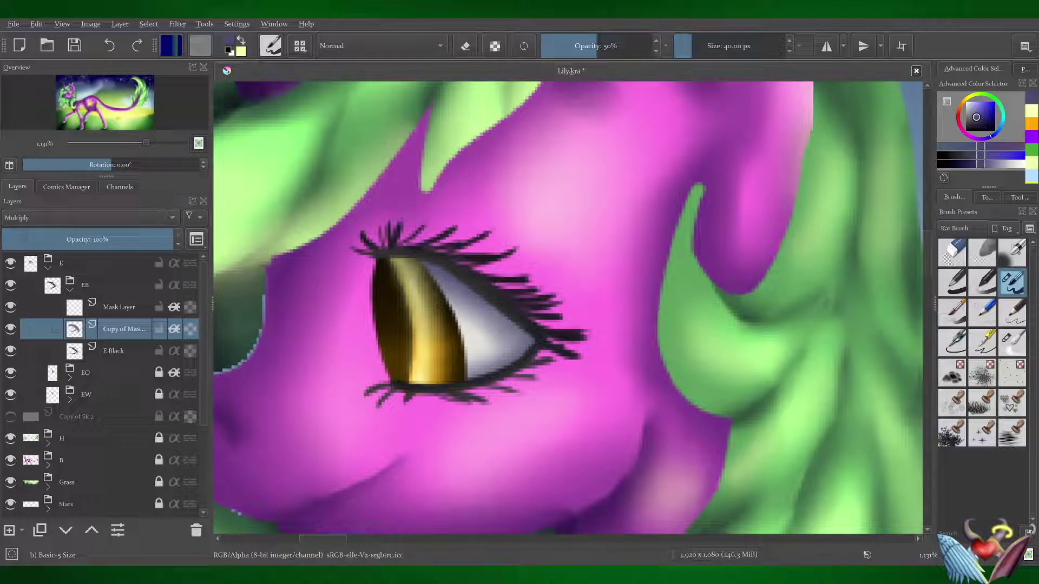
{"action": "key", "text": "ctrl+z"}
- Duplicate the eye-line layer and set the copy to Lighten with a soft eraser for a lower-lash glow
{"action": "key", "text": "ctrl+j"}
{"action": "key", "text": "x"}
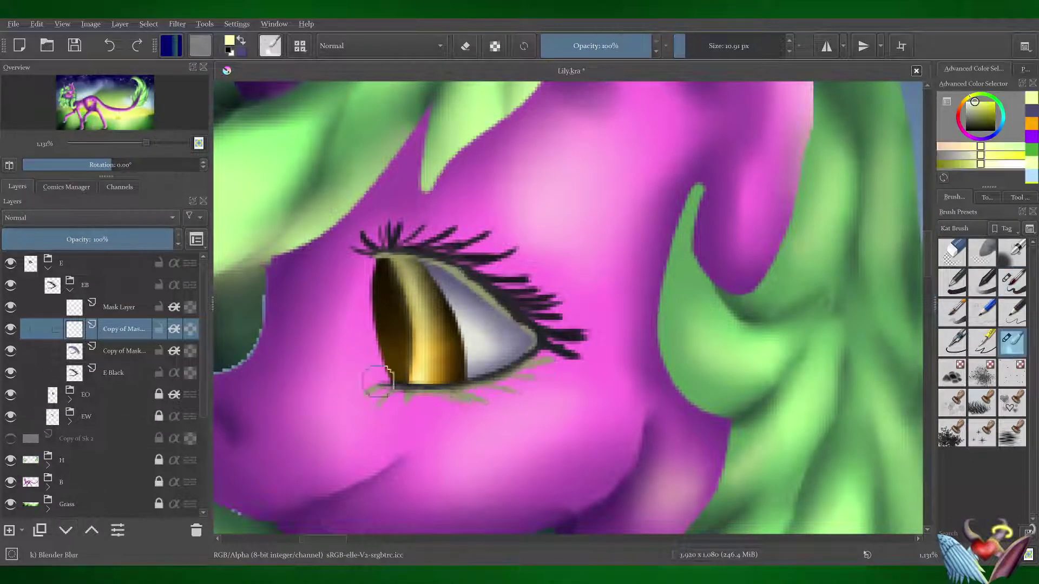
{"action": "key", "text": "alt+shift+g"}
{"action": "key", "text": "e"}
{"action": "left_click", "coordinate": [1012, 342]}
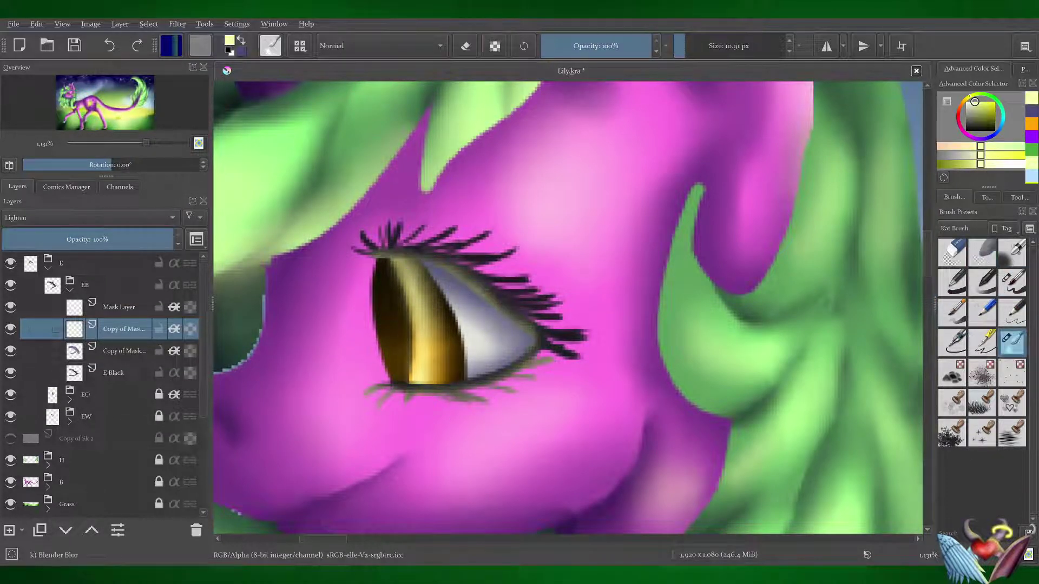